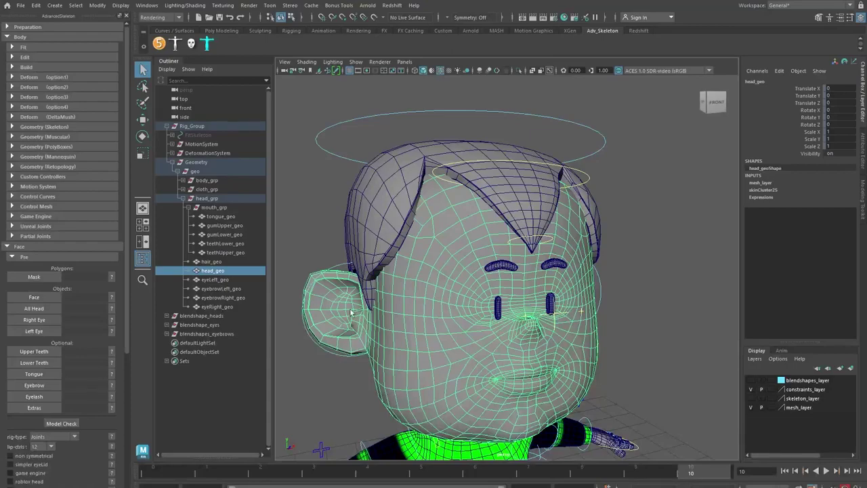
- Examine the head mesh's topology around the face, ear and neck
mouse_move(610, 342)
alt+mouse_down()
mouse_move(576, 335)
mouse_move(612, 341)
alt+mouse_up()
alt+middle_drag(612, 341, 596, 321)
alt+drag(596, 320, 608, 298)
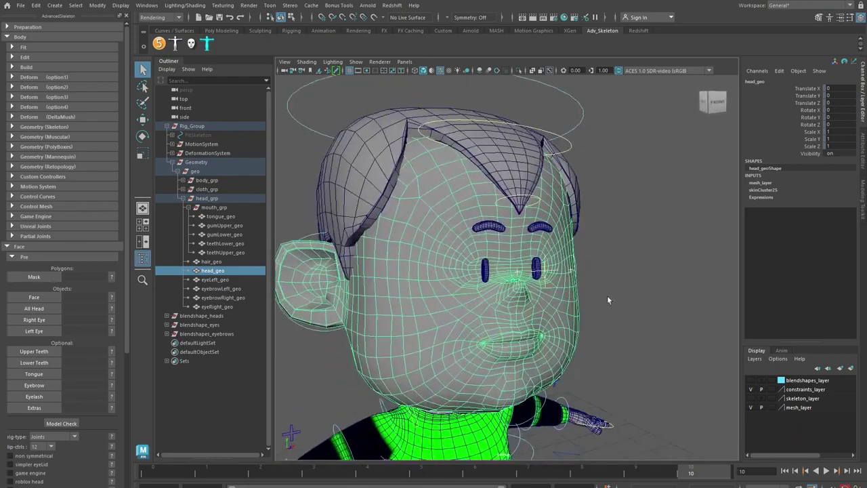
alt+right_drag(607, 298, 628, 334)
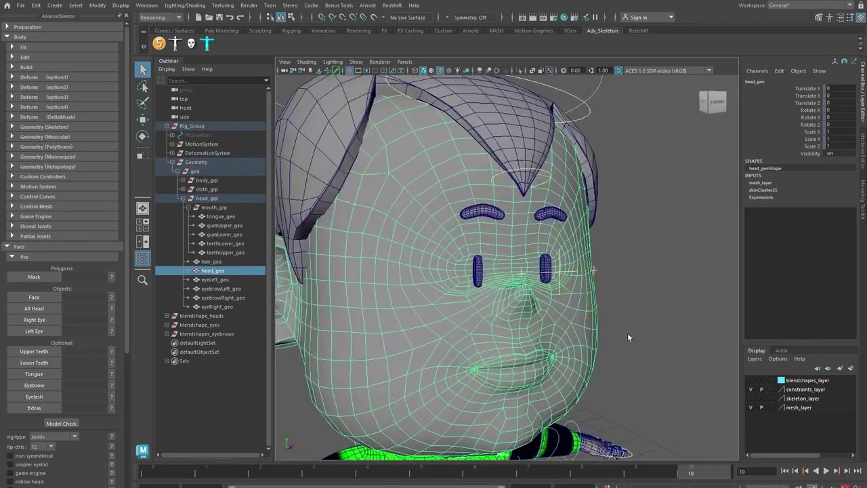
alt+drag(628, 333, 632, 323)
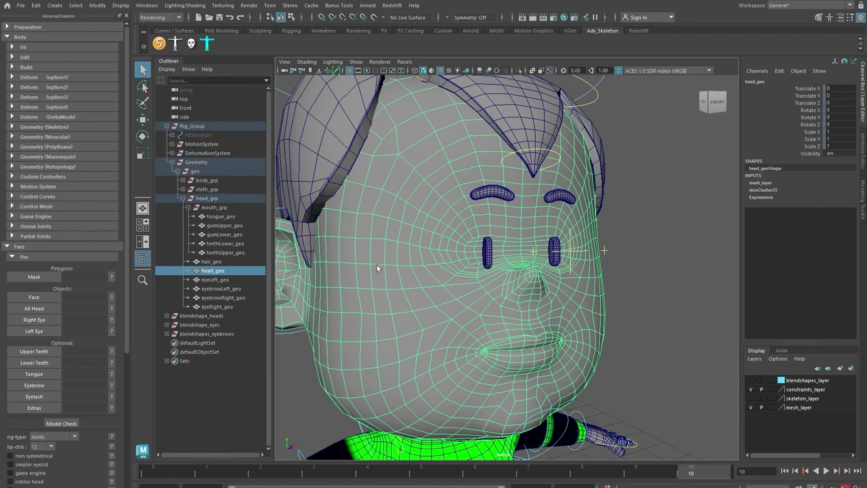
scroll(493, 376, down, 5)
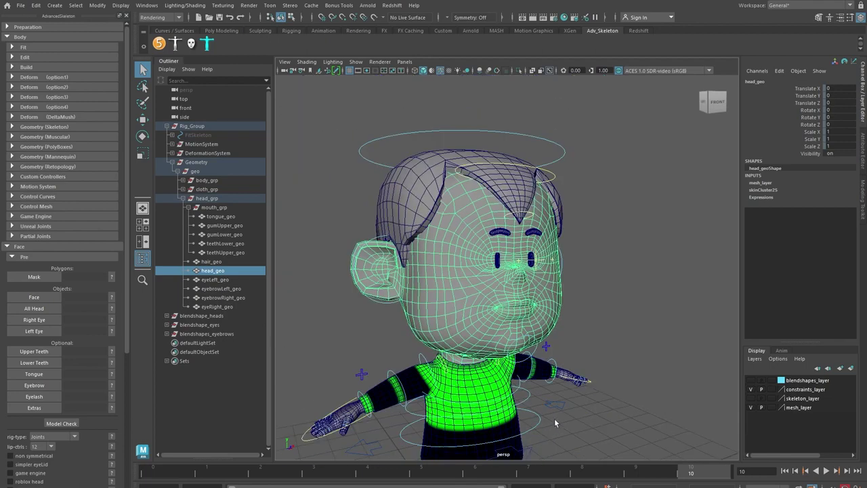
alt+middle_drag(561, 425, 571, 383)
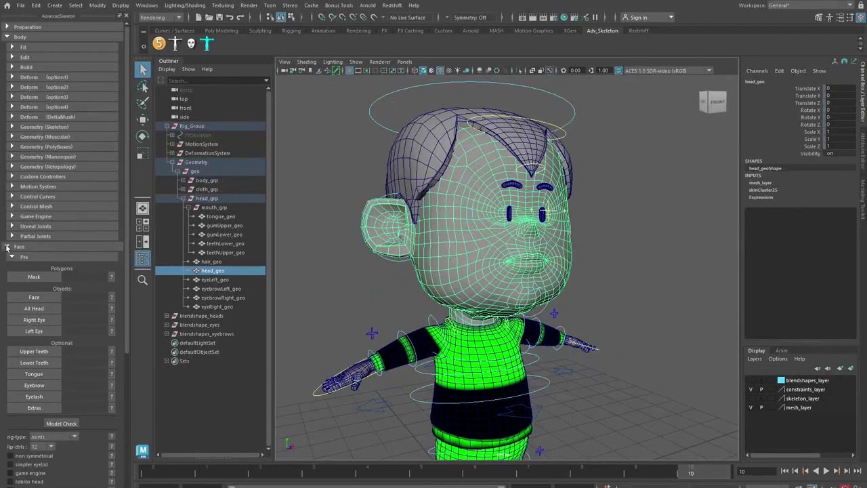
scroll(498, 263, up, 5)
alt+middle_drag(498, 262, 492, 331)
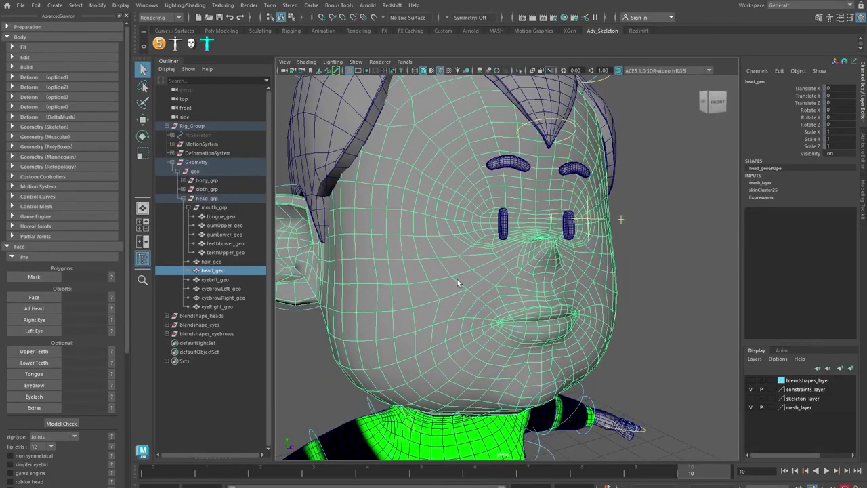
- Switch the head mesh to face component mode and hide constraints_layer
alt+drag(457, 279, 552, 270)
right_drag(551, 256, 555, 288)
alt+drag(579, 313, 601, 304)
alt+middle_drag(602, 305, 420, 306)
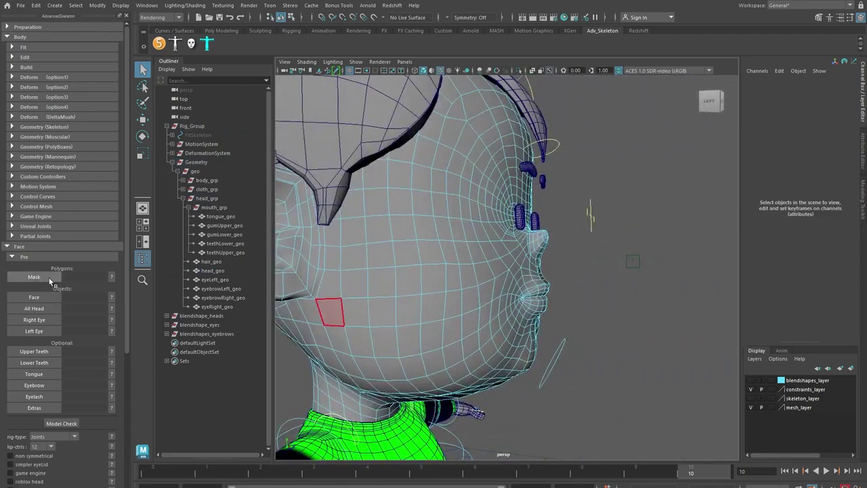
click(48, 277)
click(751, 390)
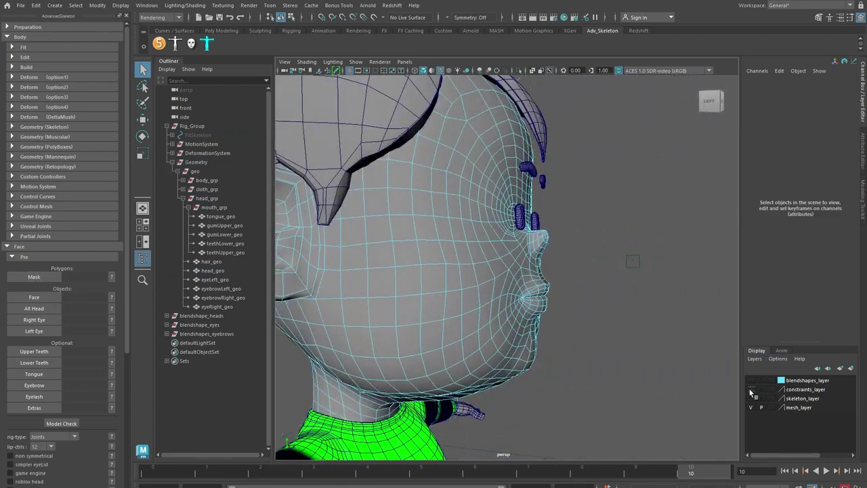
- Lasso-select the front faces of the head in the side view, grow the selection, and assign it as the Mask
click(142, 86)
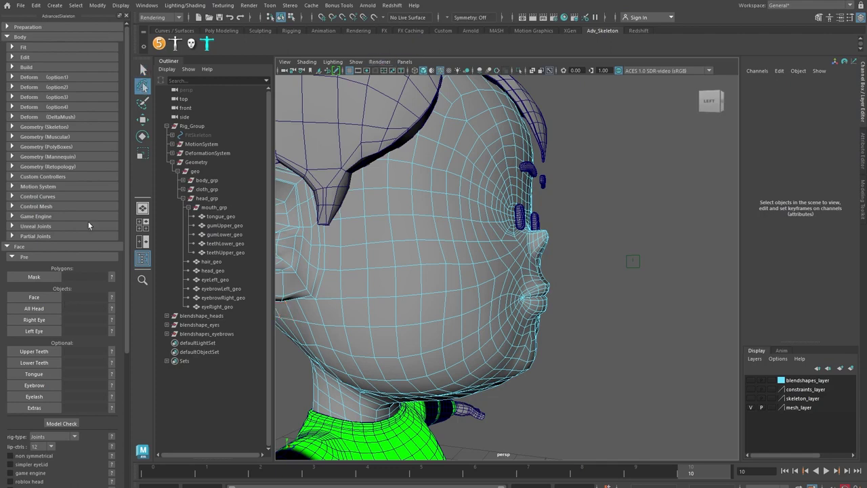
key(space)
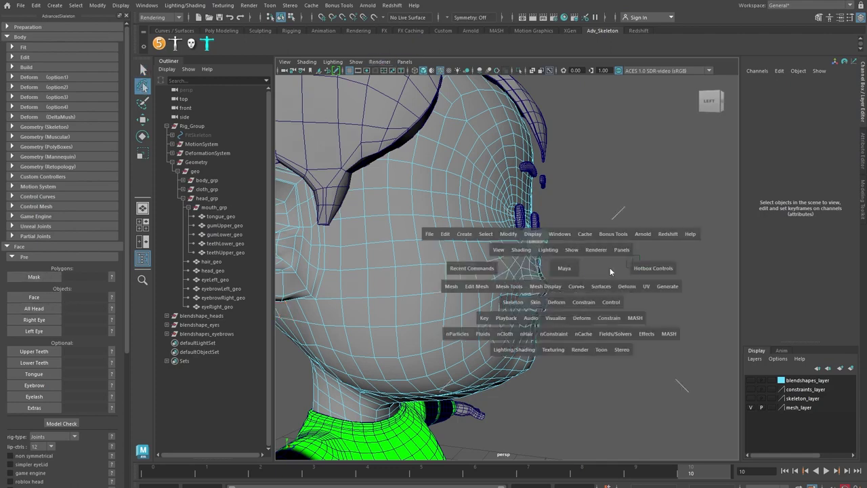
drag(609, 268, 651, 268)
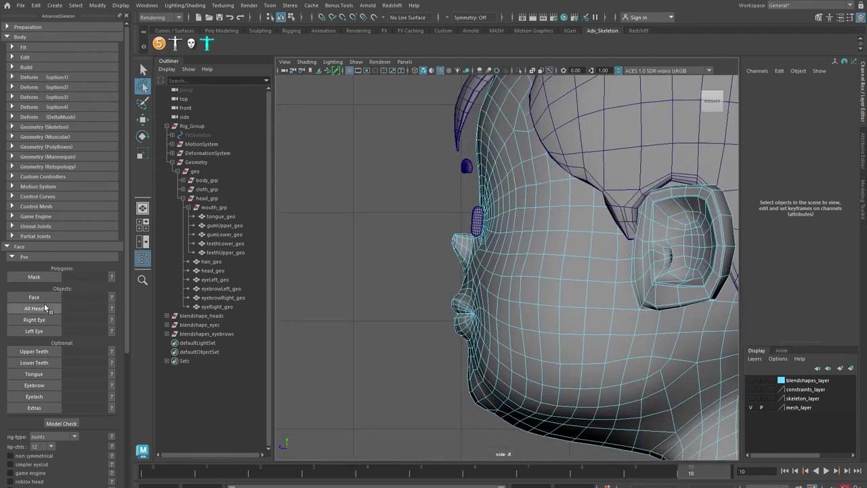
click(35, 276)
mouse_move(420, 104)
mouse_down()
mouse_move(498, 122)
mouse_move(525, 191)
mouse_move(526, 235)
mouse_move(512, 370)
mouse_move(493, 392)
mouse_move(398, 348)
mouse_up()
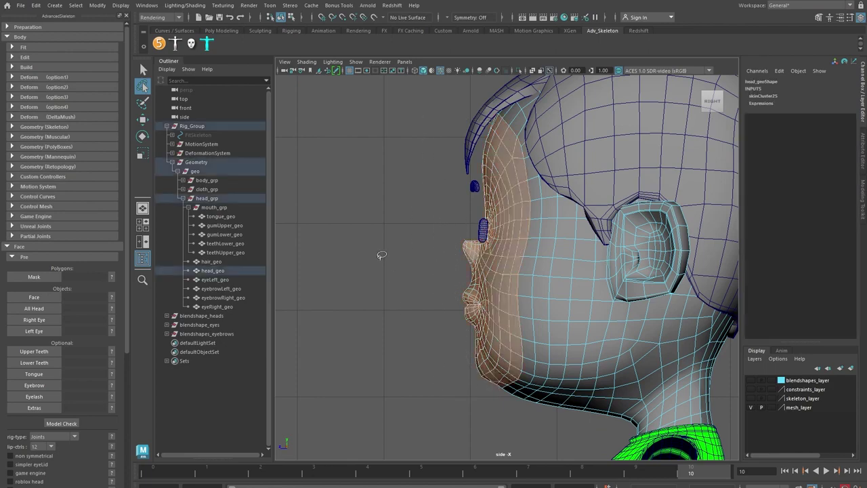
key(shift+period)
key(space)
drag(476, 284, 572, 261)
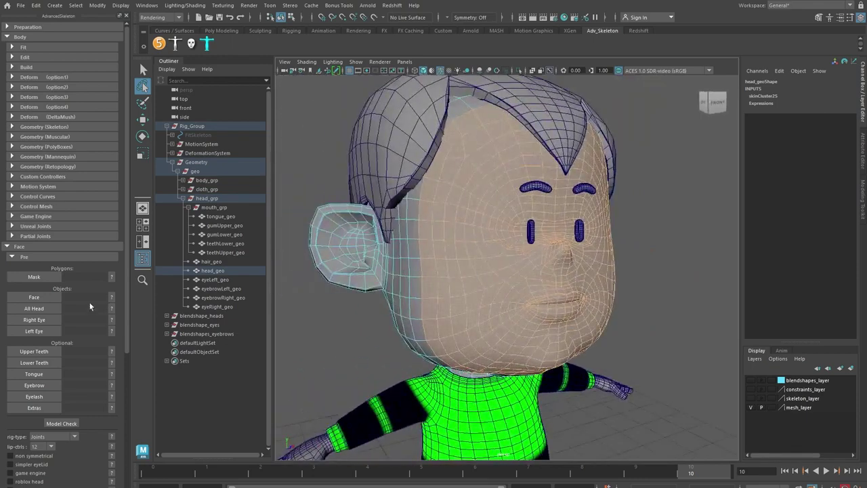
click(44, 276)
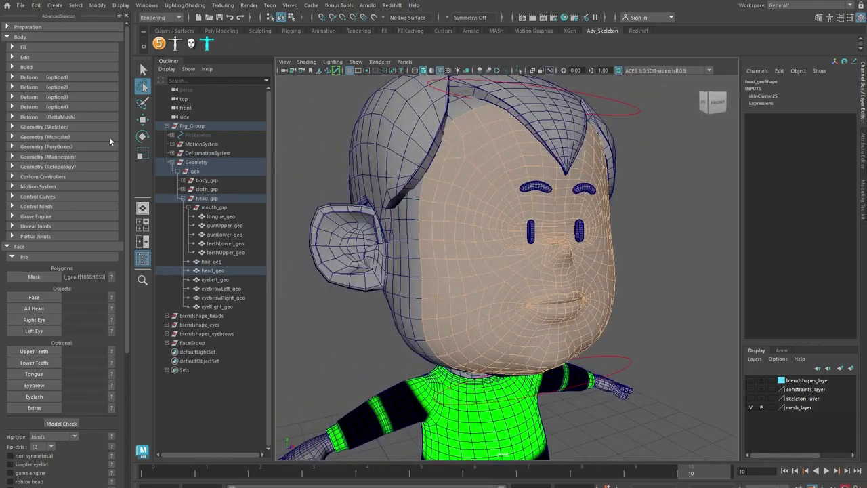
- Return the head mesh to object mode and assign head_geo as the Face object
click(143, 69)
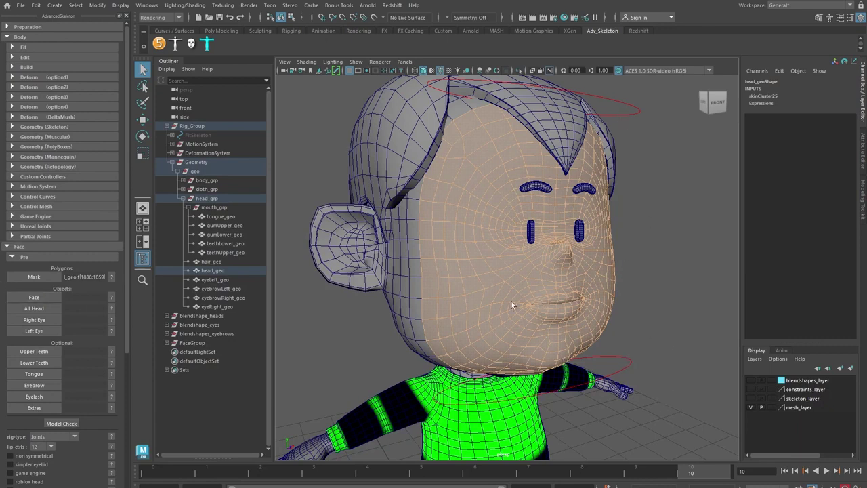
mouse_move(661, 251)
right_down()
mouse_move(662, 266)
mouse_move(661, 252)
right_up()
click(650, 256)
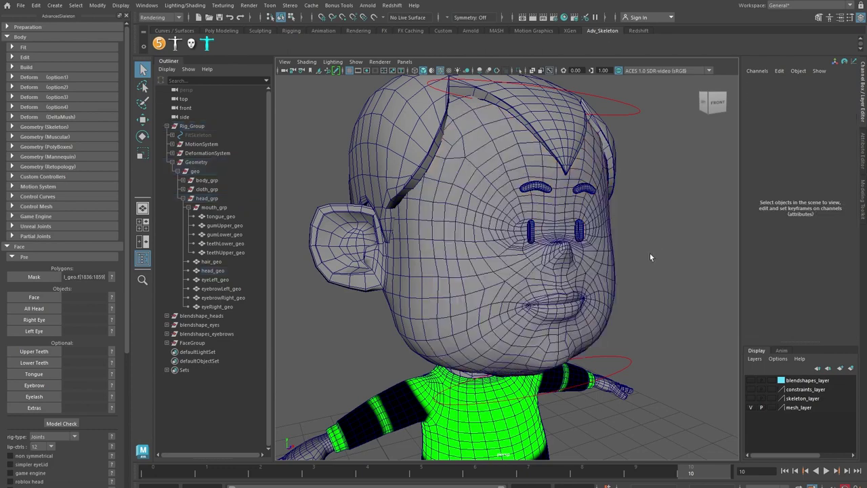
click(587, 276)
click(45, 298)
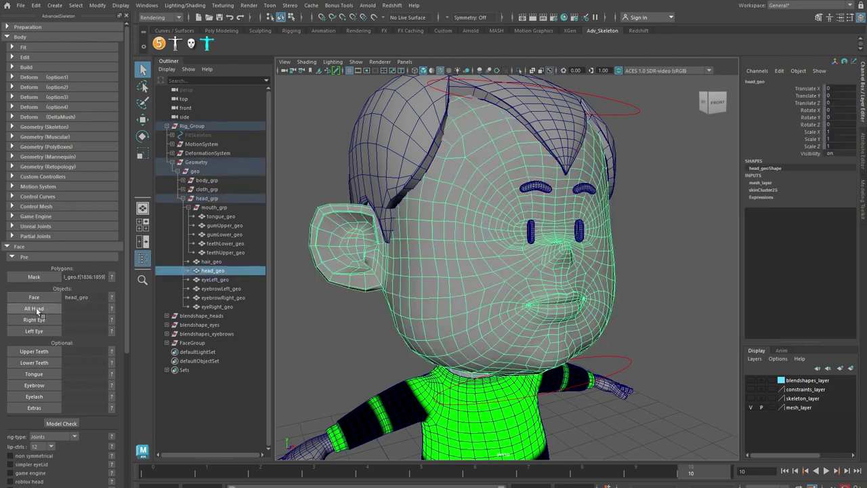
click(217, 306)
shift+click(221, 216)
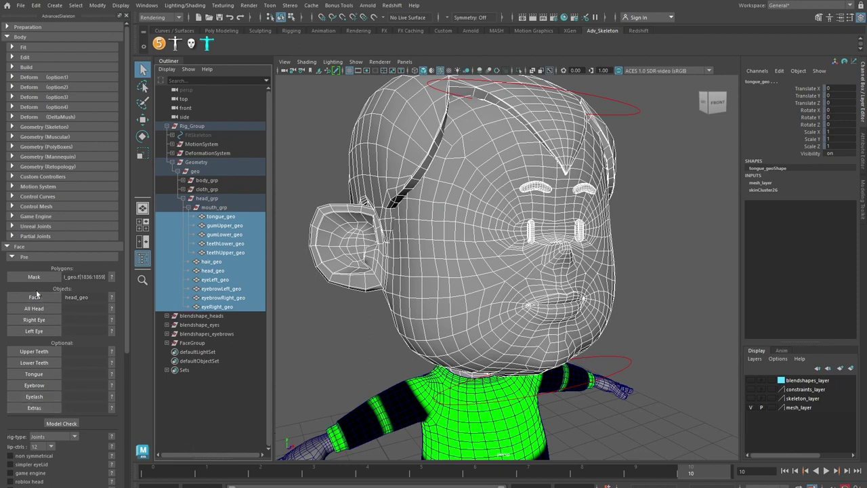
click(47, 309)
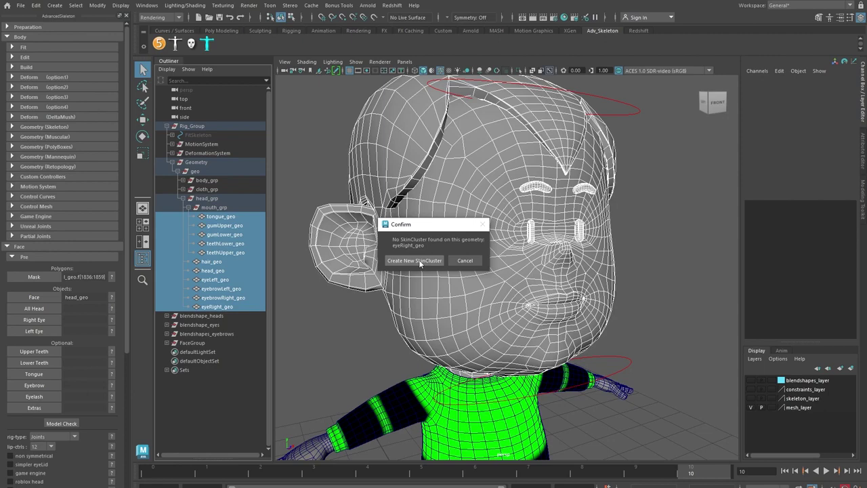
click(466, 261)
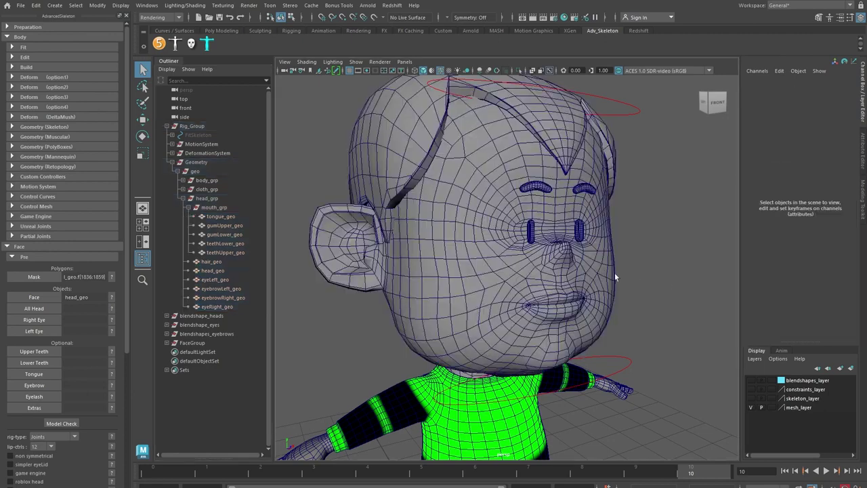
- Show skeleton_layer and bind both eye meshes to the character's root joint with Bind Skin
click(534, 235)
shift+click(579, 235)
alt+drag(579, 235, 736, 394)
click(752, 399)
alt+middle_drag(562, 391, 632, 404)
shift+click(502, 337)
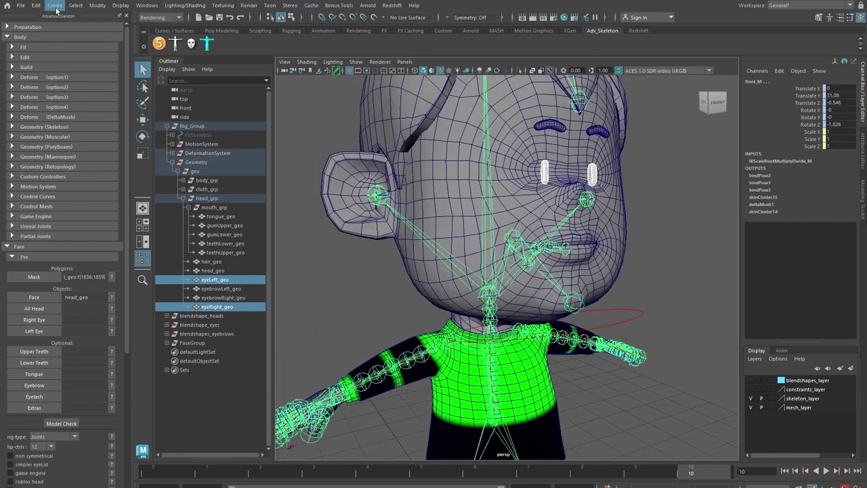
click(168, 17)
click(160, 37)
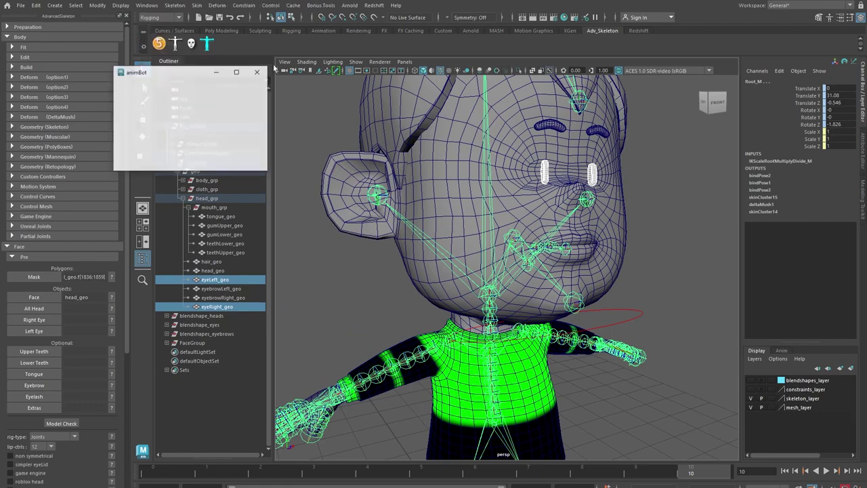
click(248, 6)
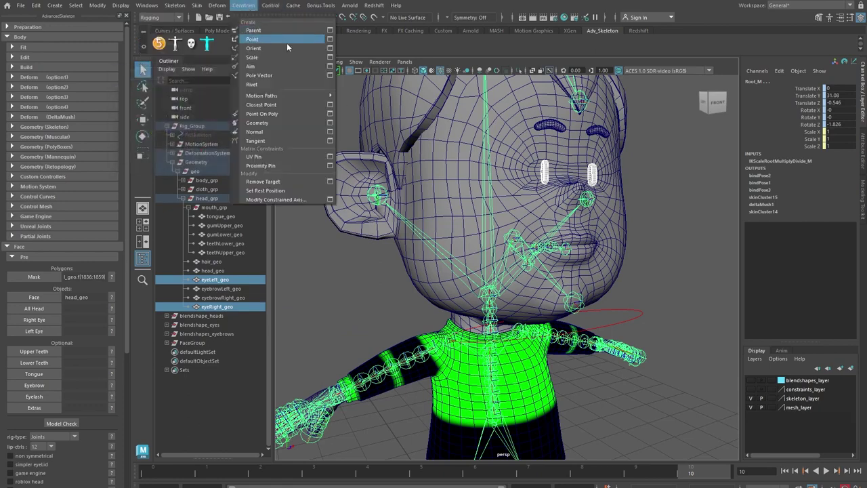
mouse_move(199, 7)
click(216, 30)
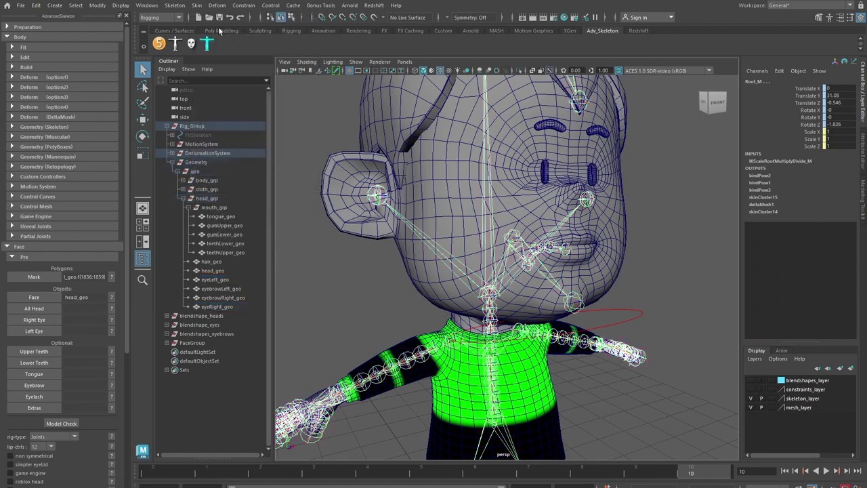
- Clear the selection and hide skeleton_layer
click(171, 20)
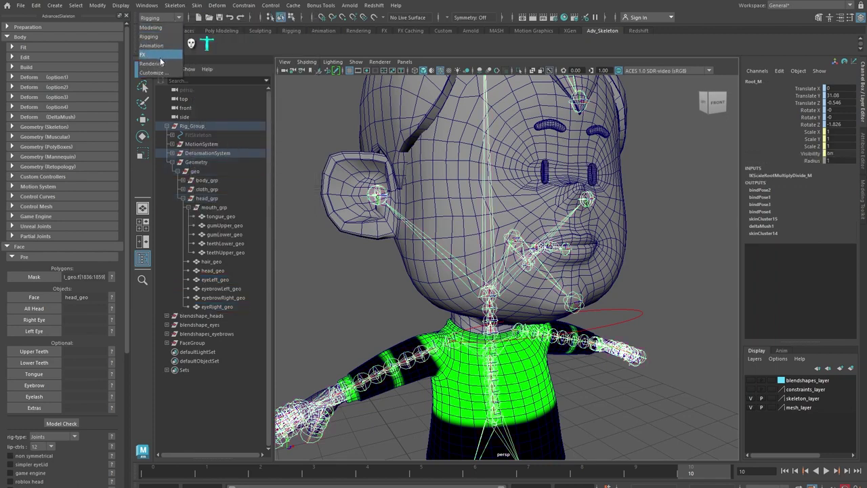
click(364, 141)
click(625, 325)
scroll(589, 302, down, 2)
click(750, 398)
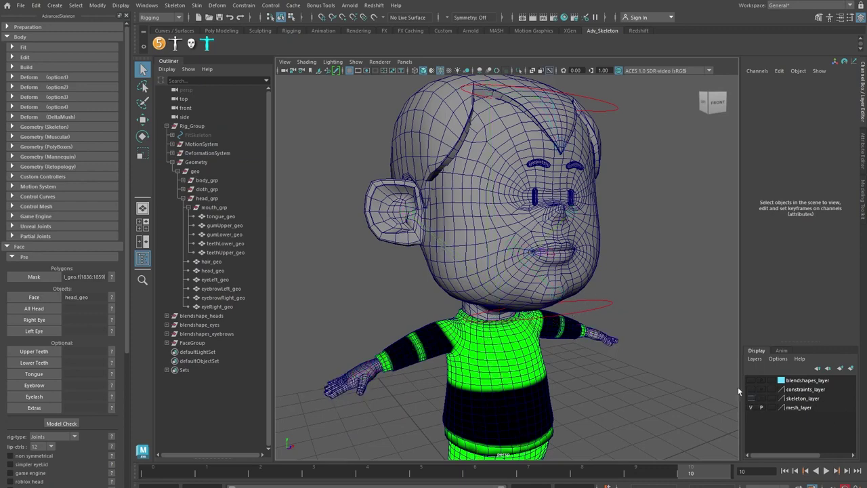
- Assign all head meshes from tongue_geo through eyeRight_geo as the All Head objects
alt+drag(515, 285, 562, 288)
click(226, 307)
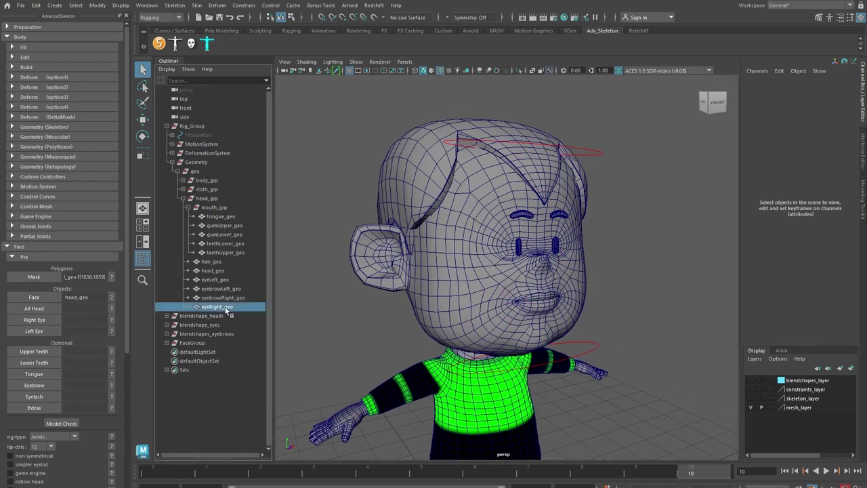
shift+click(224, 217)
click(41, 306)
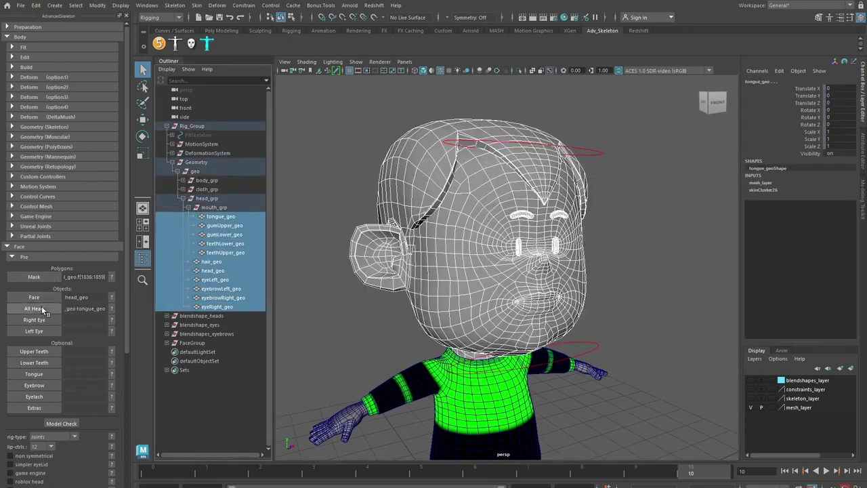
- Assign eyeRight_geo as the Right Eye and eyeLeft_geo as the Left Eye
scroll(510, 270, up, 4)
click(675, 260)
alt+drag(674, 262, 651, 290)
click(520, 210)
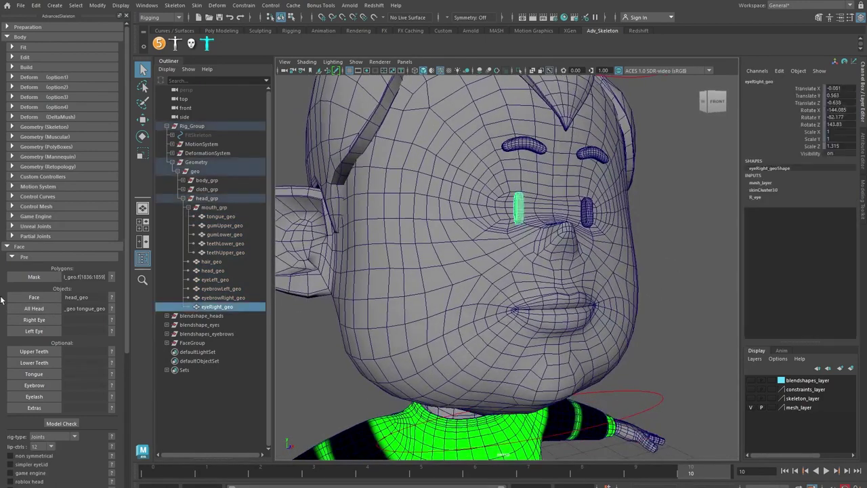
click(35, 321)
click(585, 217)
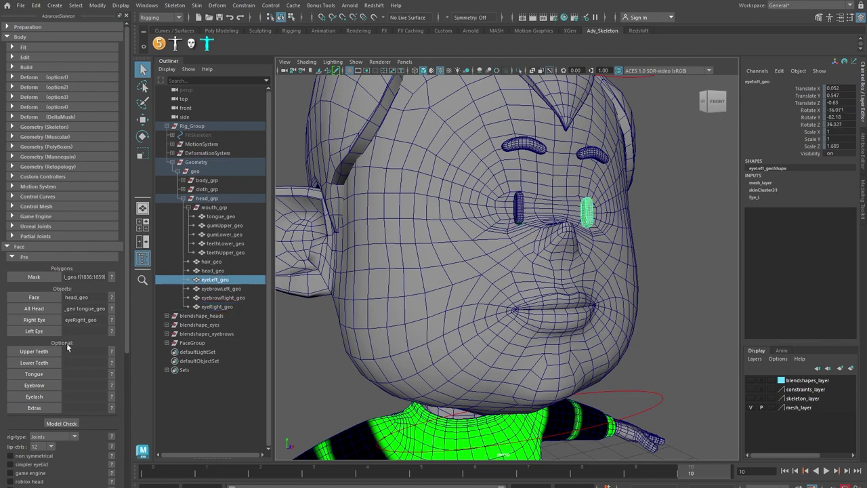
click(34, 330)
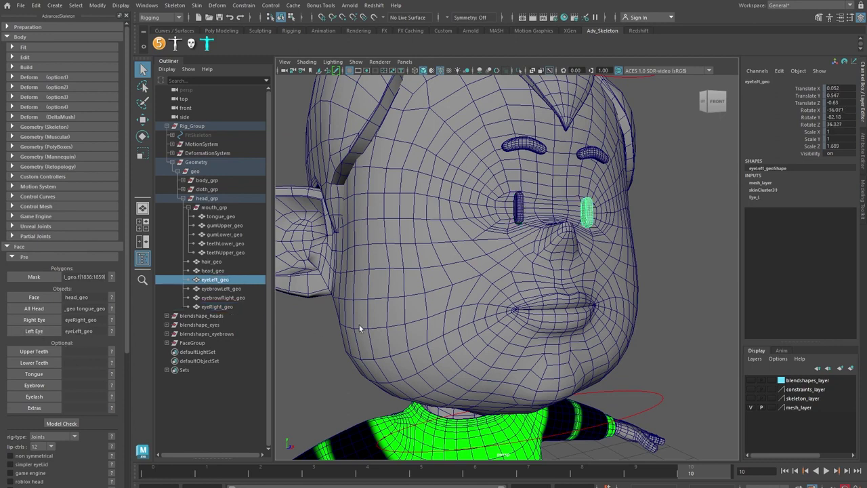
- Assign gumUpper_geo and teethUpper_geo together as the Upper Teeth
click(229, 217)
click(233, 226)
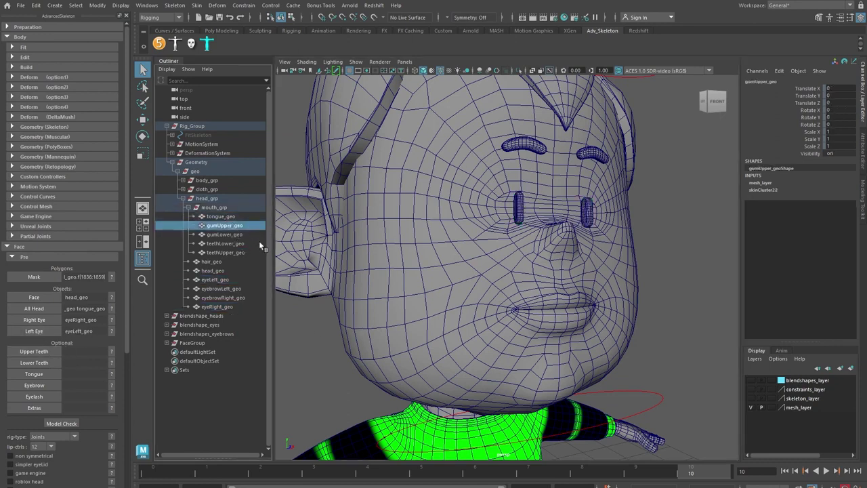
ctrl+click(243, 253)
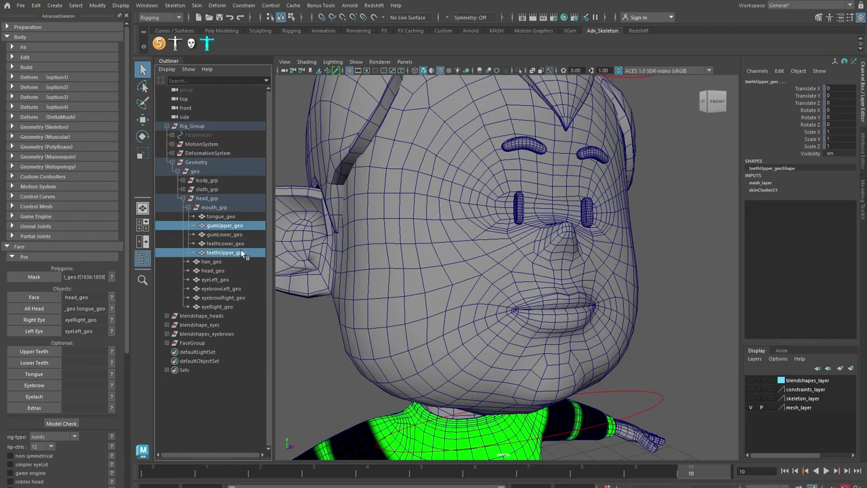
click(30, 353)
- Assign teethLower_geo and gumLower_geo as the Lower Teeth, and tongue_geo as the Tongue
click(233, 243)
ctrl+click(242, 234)
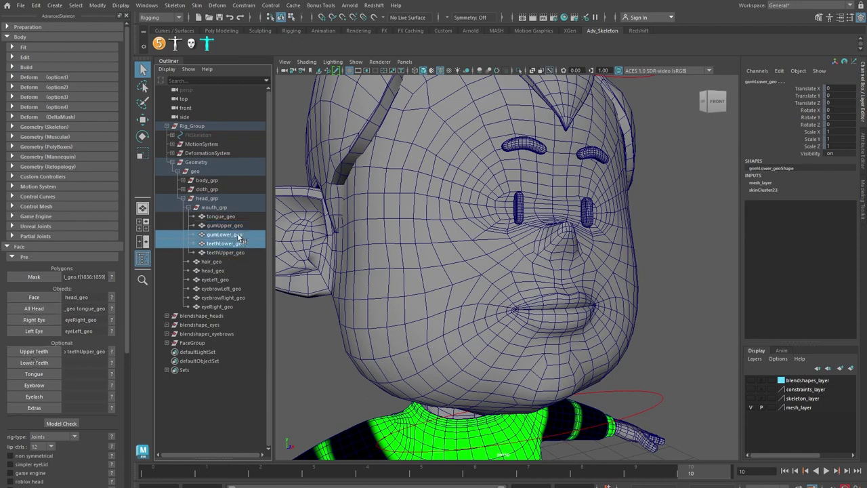
click(39, 363)
click(221, 216)
click(32, 375)
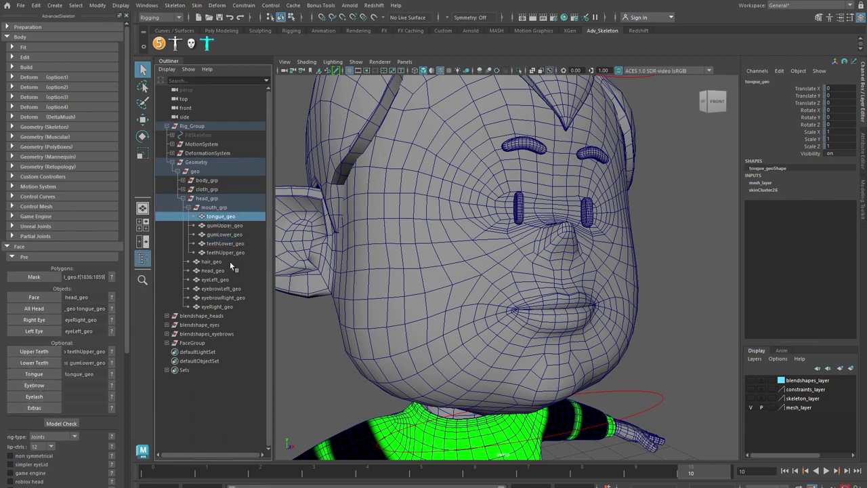
- Assign eyebrowRight_geo and eyebrowLeft_geo together as the Eyebrow objects
click(532, 147)
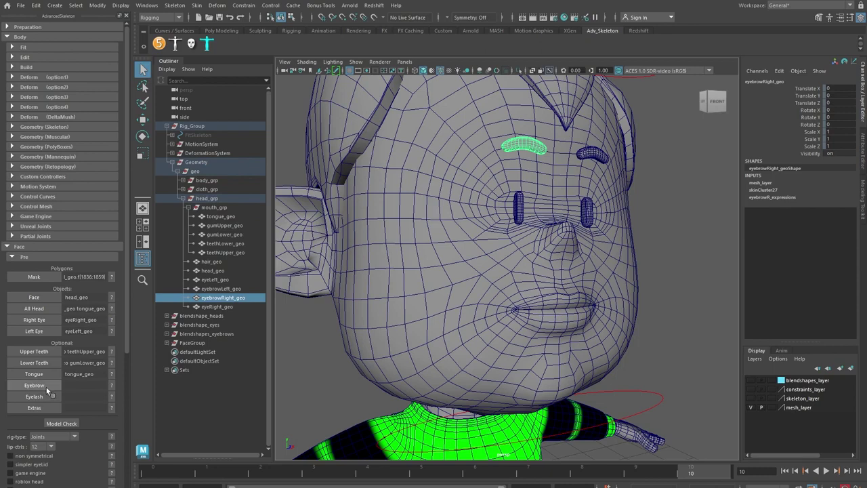
shift+click(590, 156)
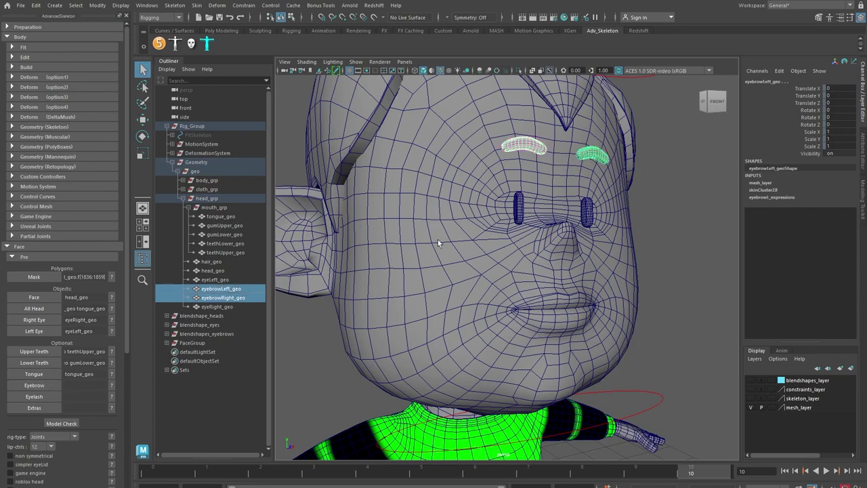
click(35, 384)
alt+drag(553, 264, 514, 274)
alt+right_drag(513, 273, 506, 284)
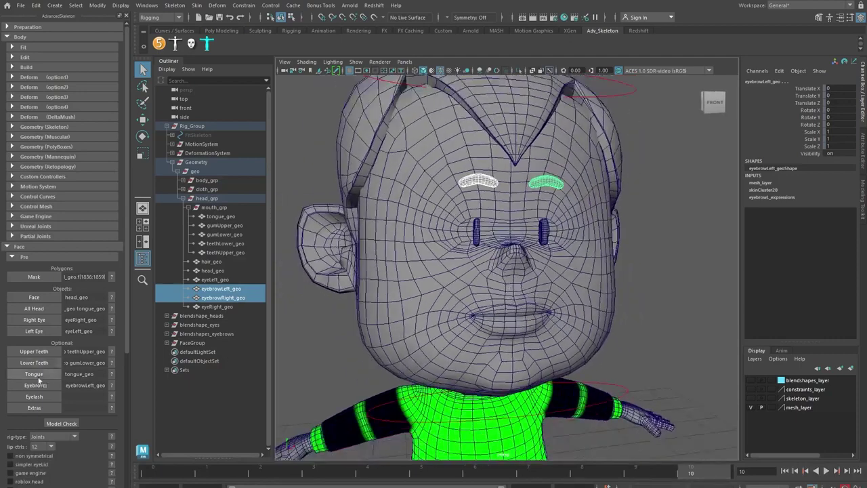
- Open the face Fit section and create the EyeBall fit object
scroll(80, 385, down, 2)
scroll(80, 385, down, 5)
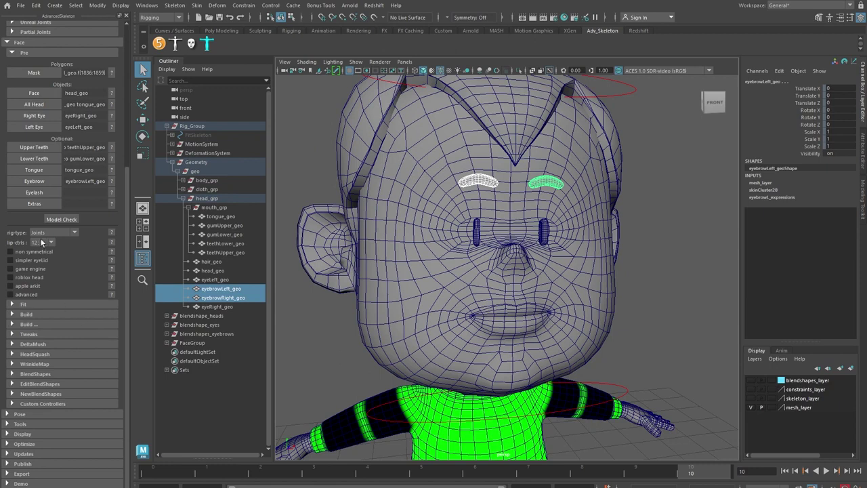
click(11, 304)
scroll(70, 318, down, 4)
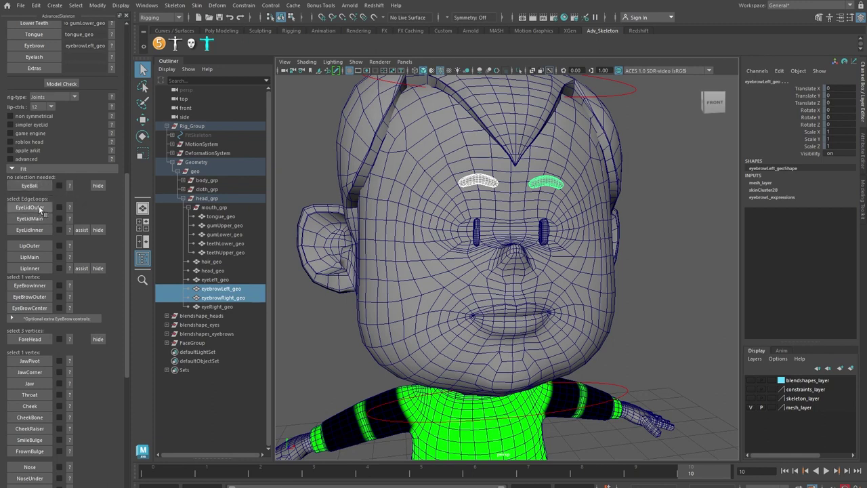
click(42, 189)
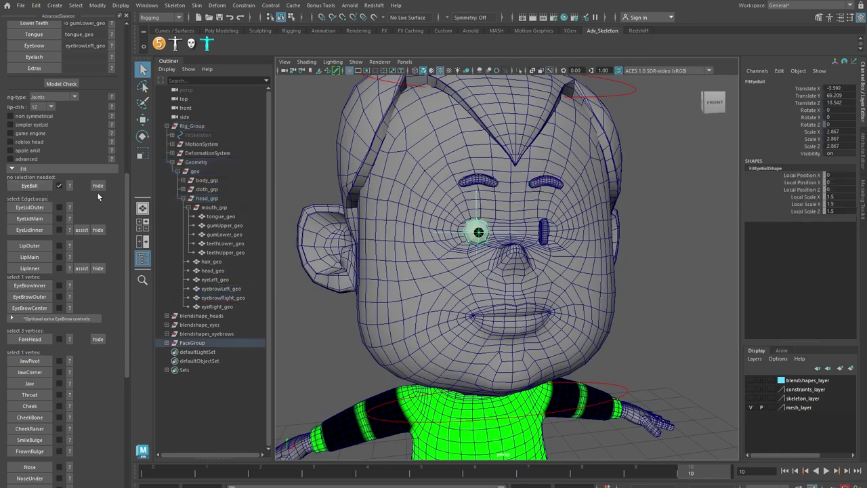
- Scale the eyeball fit to about 1.172 in X and 1.227 in Z to match the narrow right eye
scroll(492, 241, up, 5)
alt+drag(499, 216, 521, 317)
key(e)
key(r)
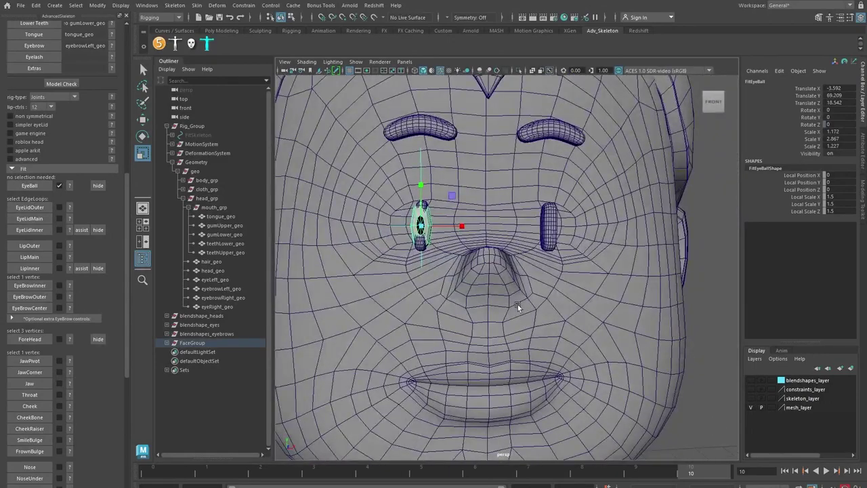
- Examine the EyeLidOuter reference image for which edge loop to select, and close it
click(29, 207)
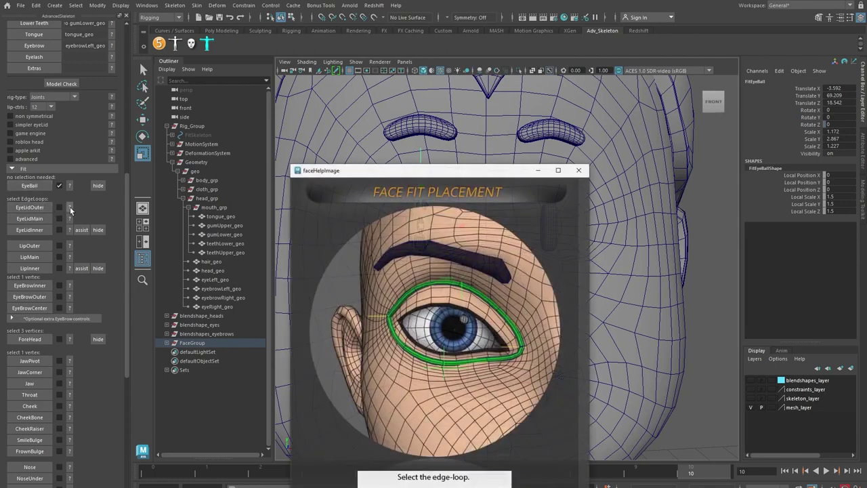
drag(439, 177, 302, 73)
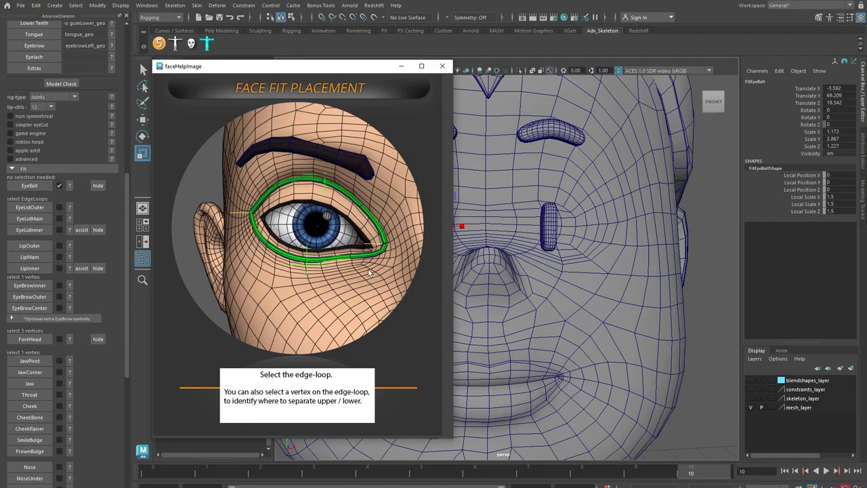
drag(315, 68, 323, 95)
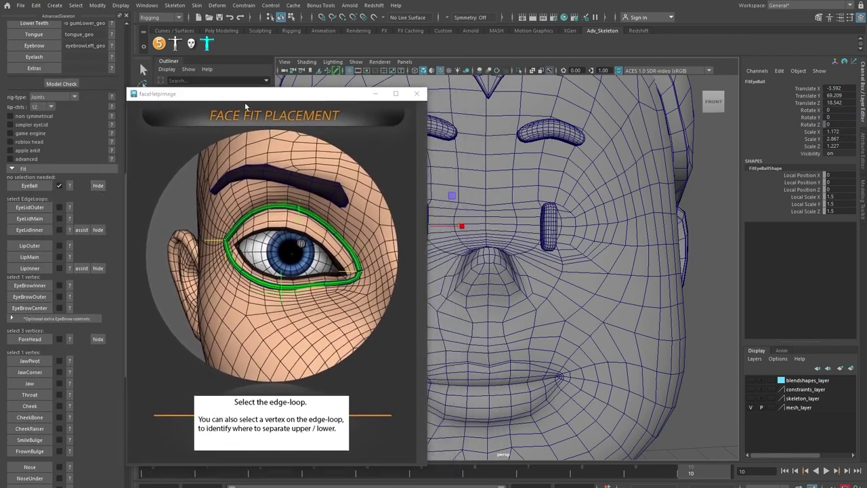
drag(163, 94, 104, 84)
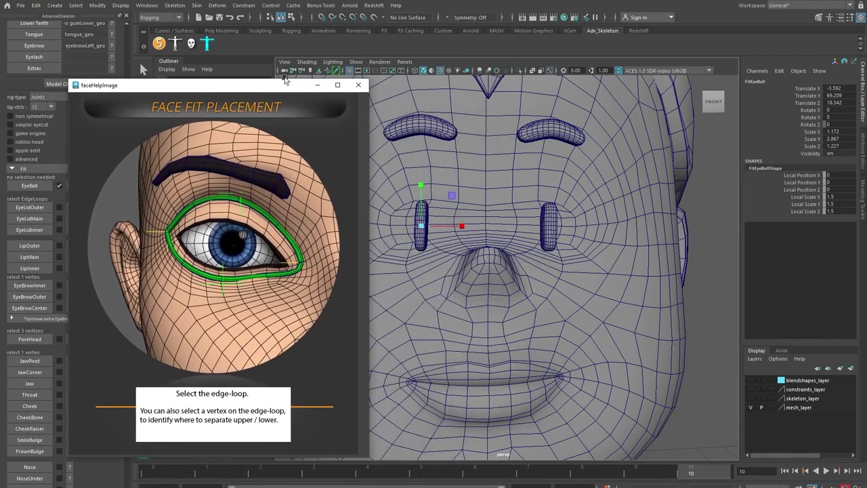
click(357, 85)
- Select the closed outer edge loop around the right eye on head_geo and assign it as EyeLidOuter
click(376, 218)
right_drag(376, 220, 375, 197)
double_click(389, 265)
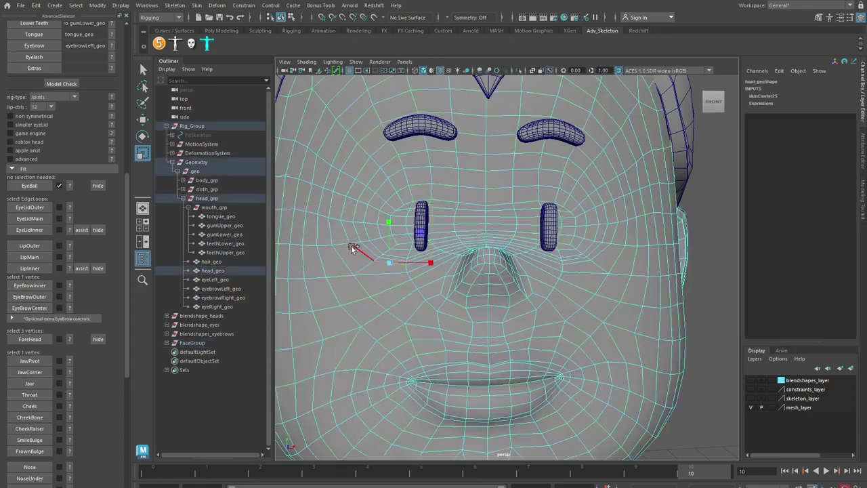
key(q)
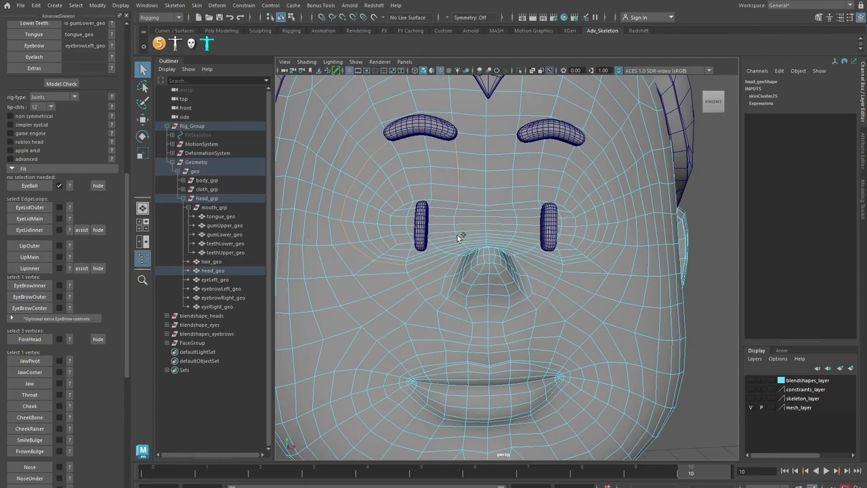
scroll(468, 232, up, 5)
alt+drag(474, 227, 502, 240)
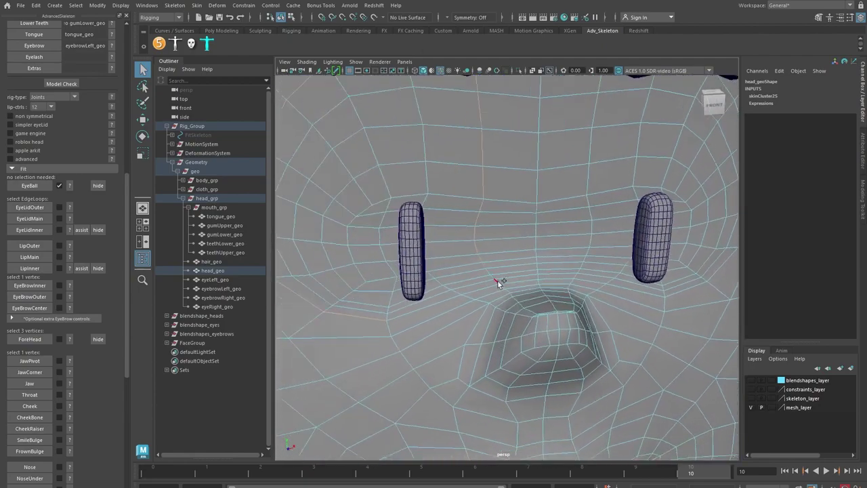
shift+click(497, 280)
shift+click(488, 285)
shift+click(435, 300)
alt+drag(468, 276, 457, 291)
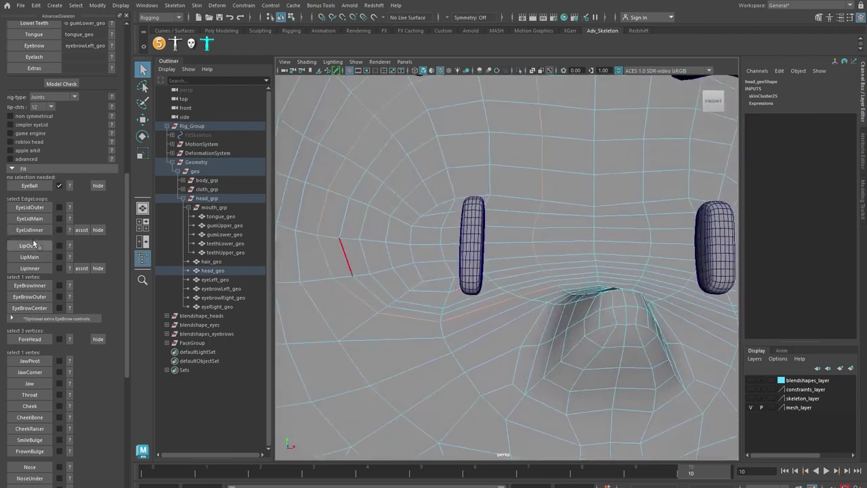
click(368, 285)
- Select the edge loop just inside the outer eyelid loop on head_geo and assign it as EyeLidMain
right_drag(382, 254, 382, 230)
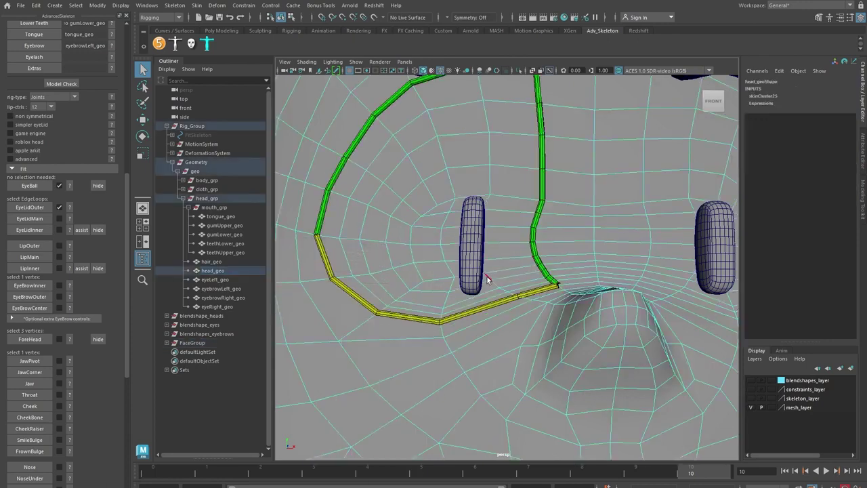
double_click(484, 111)
double_click(515, 290)
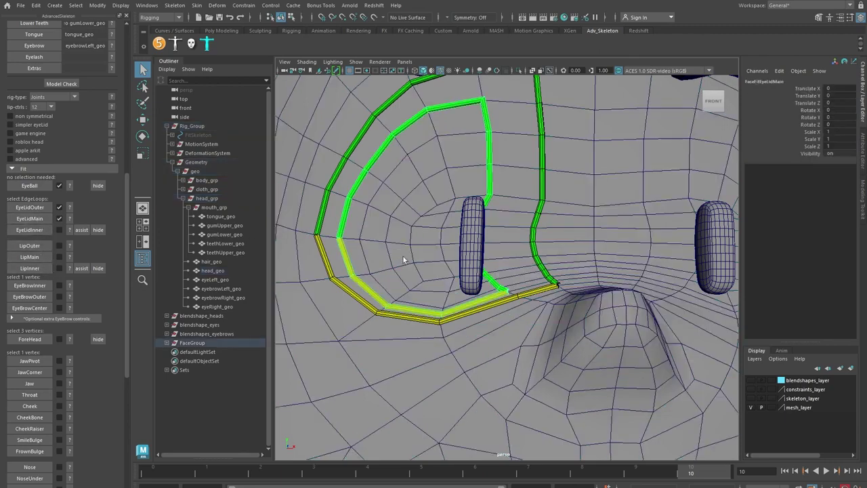
- Select the small innermost edge loop beside the right eye on head_geo and assign it as EyeLidInner
click(442, 257)
right_drag(440, 255, 439, 225)
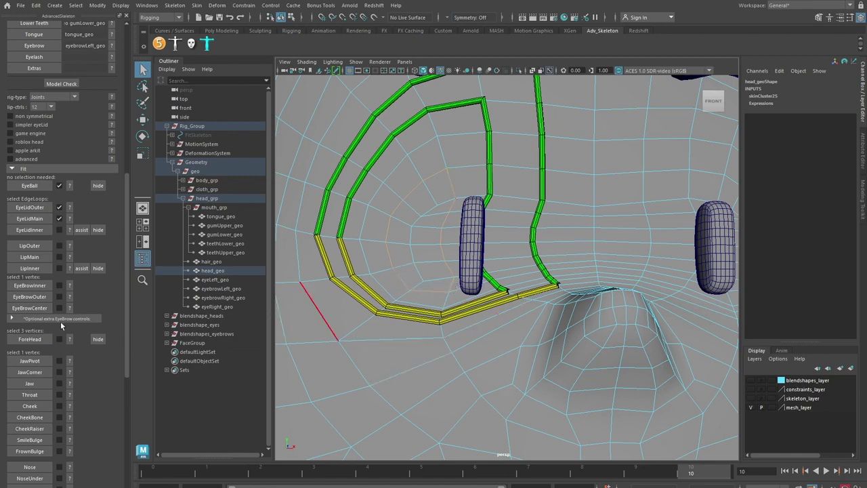
click(35, 230)
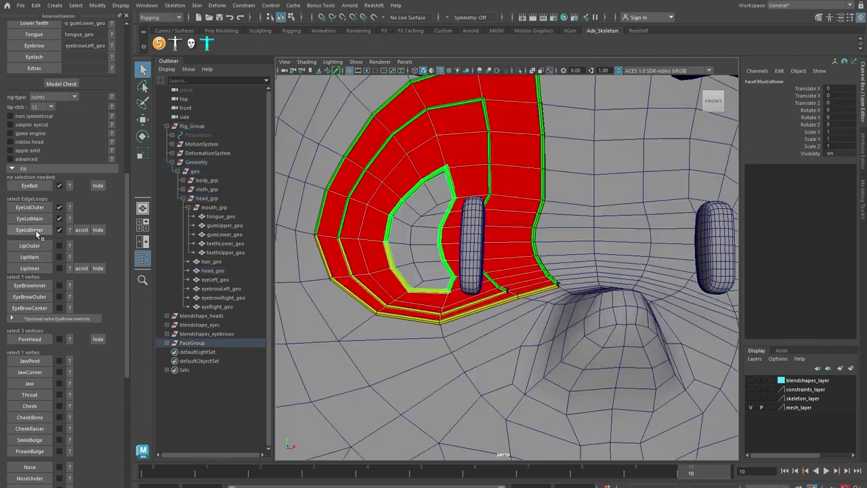
- Examine the LipOuter reference image for the required lip edge loop, and close it
scroll(511, 287, down, 5)
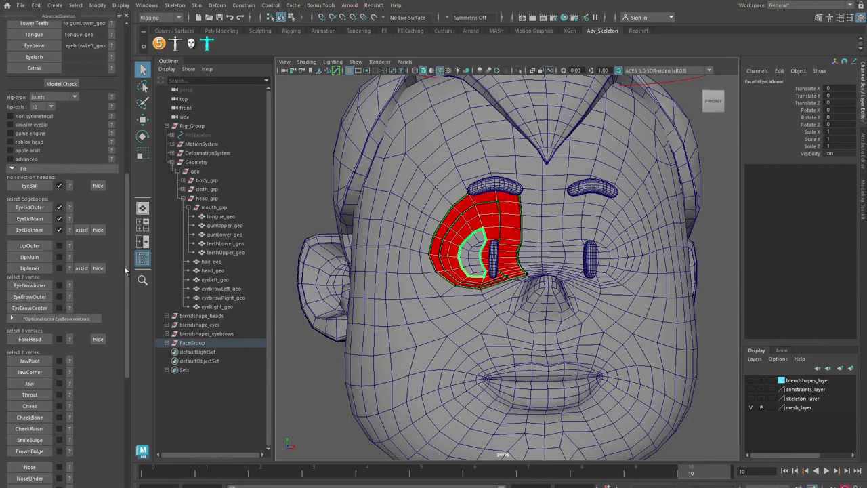
click(69, 245)
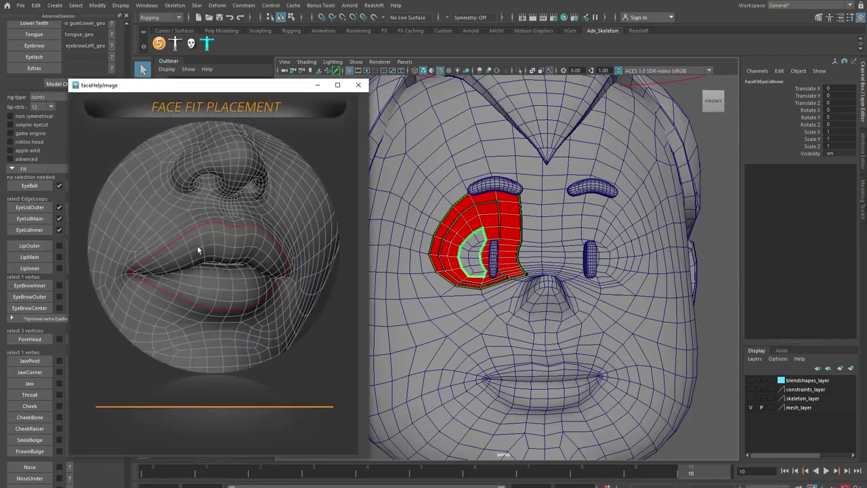
click(359, 86)
- Switch head_geo to edge selection and select the outer upper-lip edges toward the character's right mouth corner
scroll(557, 335, up, 4)
alt+middle_drag(557, 335, 507, 219)
click(433, 228)
right_drag(432, 227, 434, 195)
scroll(371, 272, up, 5)
alt+drag(332, 290, 427, 287)
alt+middle_drag(489, 296, 470, 302)
click(432, 295)
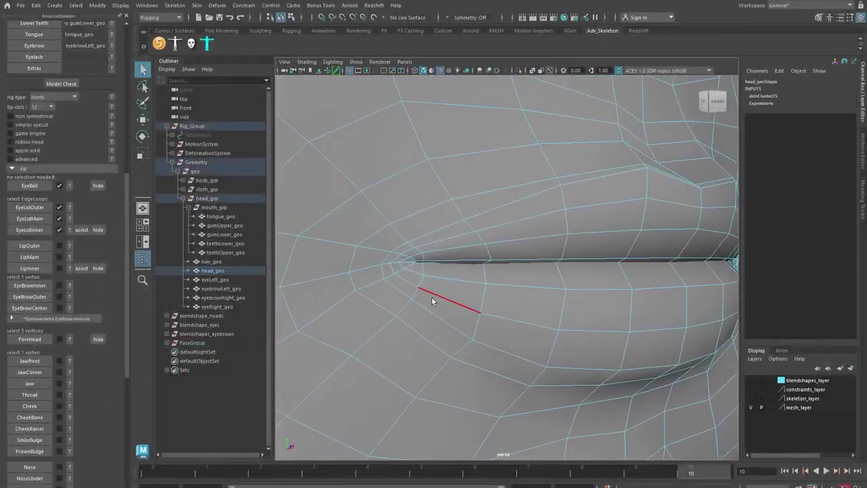
click(442, 245)
shift+click(443, 244)
alt+drag(606, 334, 573, 325)
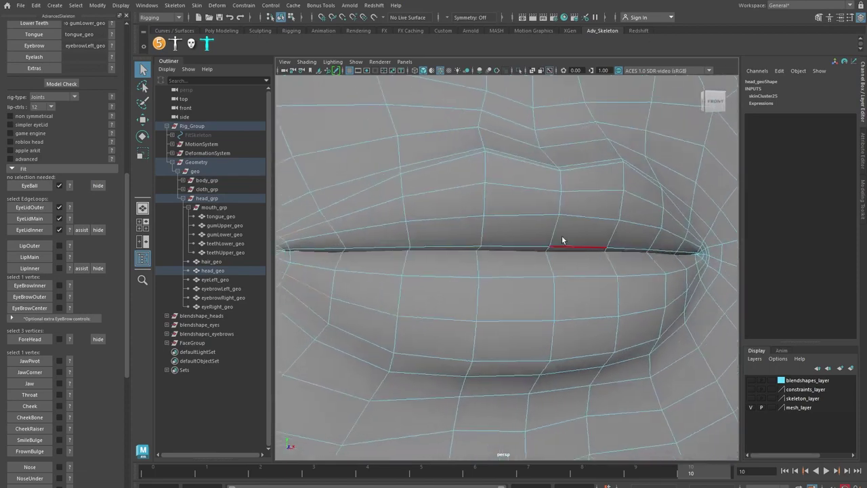
click(449, 159)
alt+drag(455, 189, 419, 207)
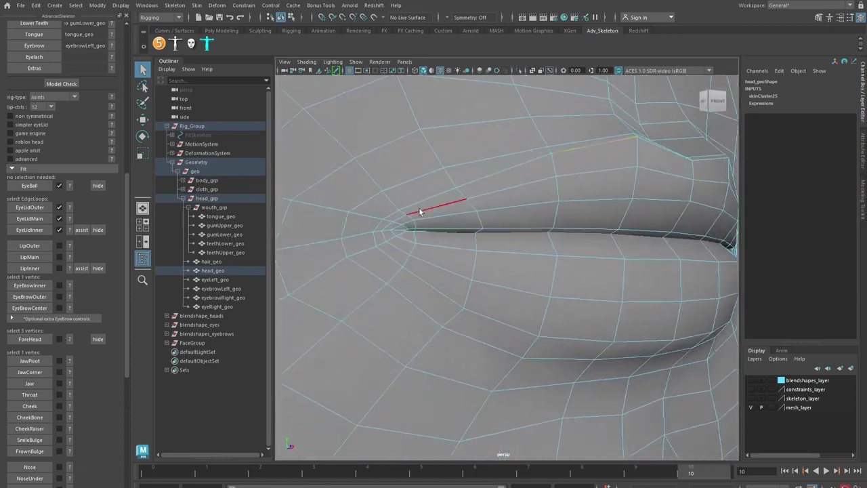
- Add the lower-lip and remaining upper-lip outline edges to the selection and assign the closed loop as LipOuter
shift+double_click(444, 293)
alt+drag(576, 332, 529, 328)
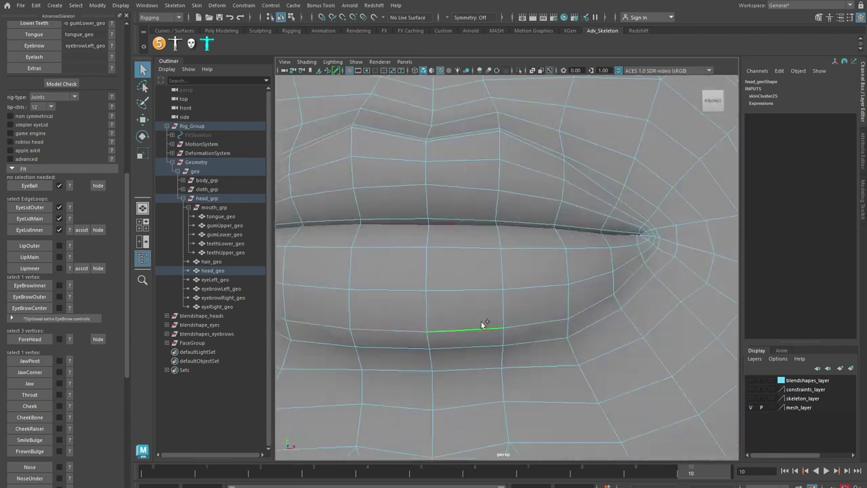
shift+double_click(627, 202)
alt+drag(520, 156, 487, 209)
shift+click(483, 215)
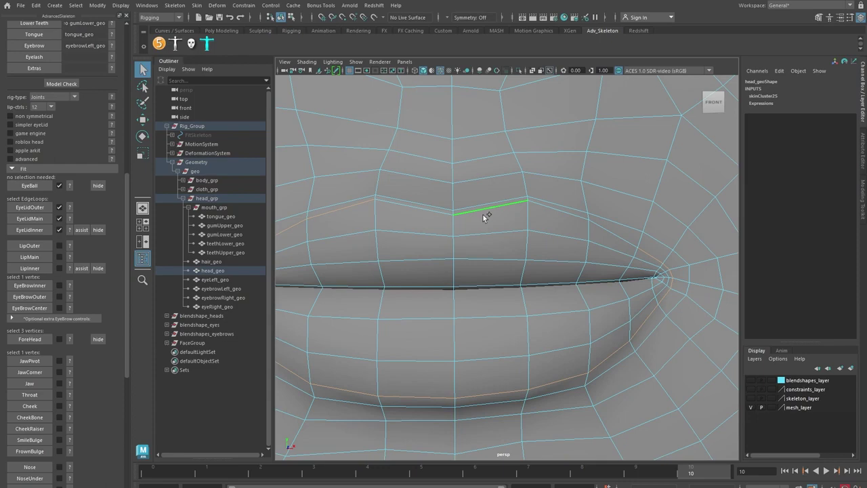
shift+click(429, 212)
key(f)
alt+drag(504, 295, 544, 294)
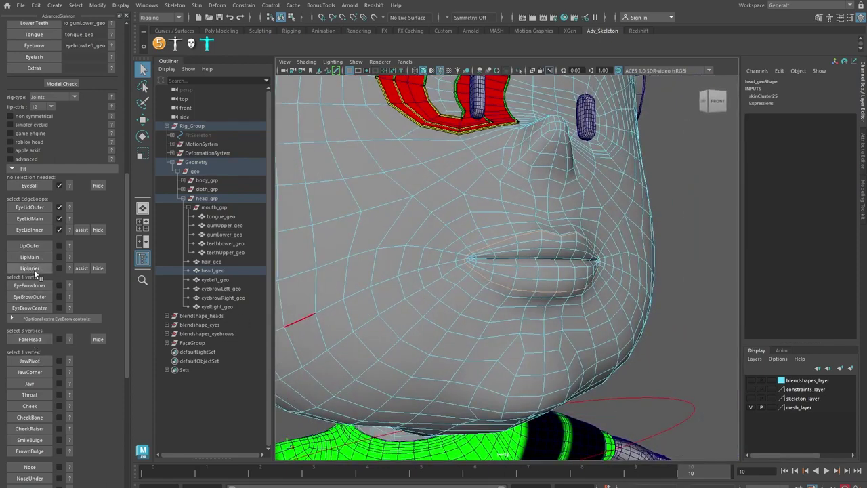
click(32, 245)
- Return head_geo to edge selection and check the reference image for the LipMain loop
scroll(530, 301, up, 6)
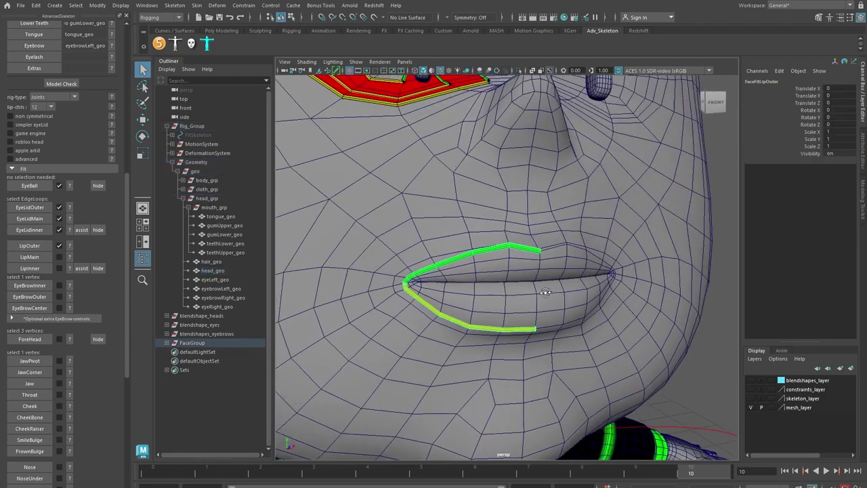
right_drag(510, 255, 509, 230)
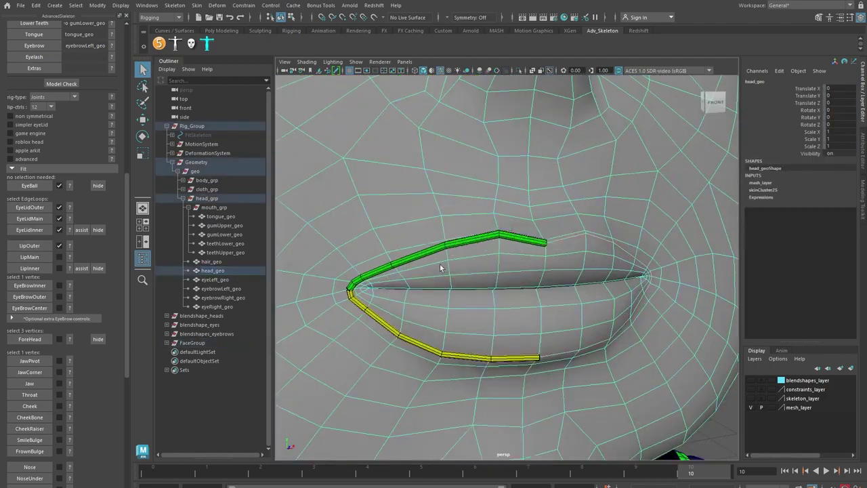
click(70, 257)
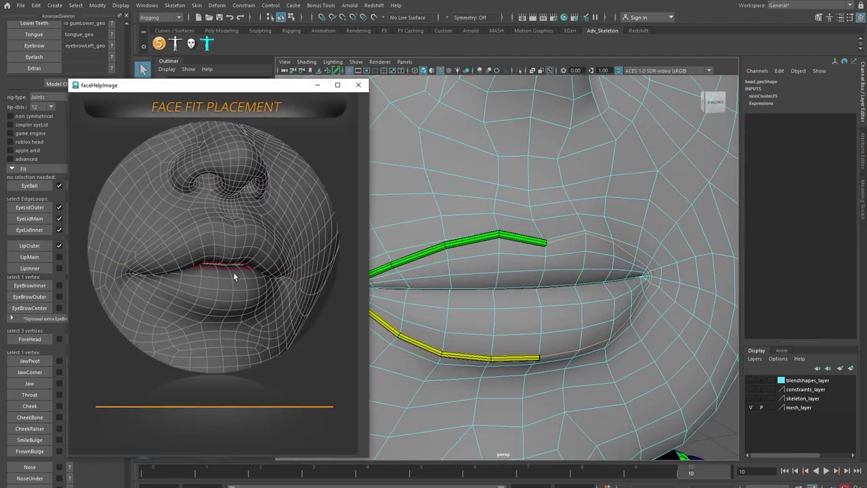
click(360, 86)
- Select the edge loop where the upper and lower lips meet and assign it as LipMain
scroll(516, 291, up, 10)
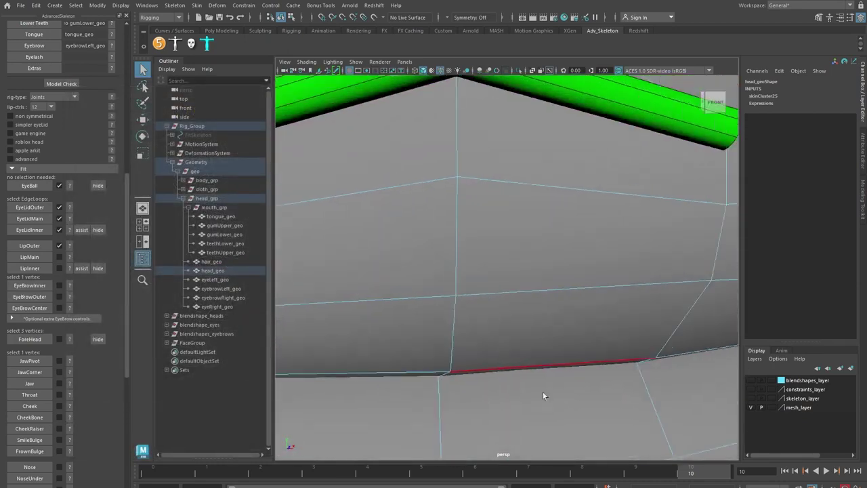
alt+drag(519, 329, 524, 348)
scroll(526, 380, up, 4)
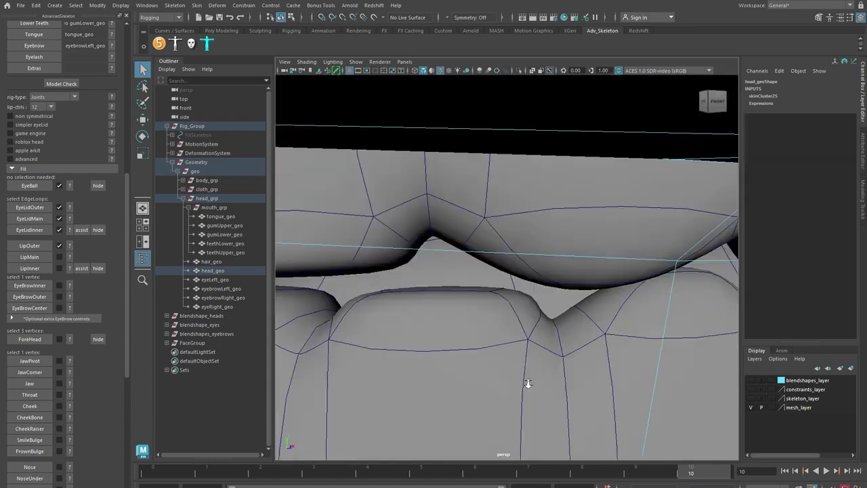
alt+drag(526, 384, 544, 383)
alt+middle_drag(544, 383, 443, 360)
alt+drag(443, 361, 519, 367)
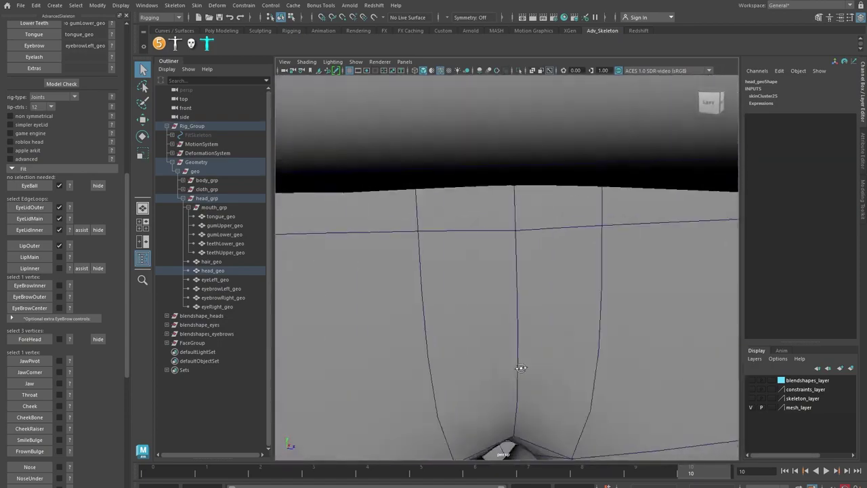
alt+middle_drag(519, 368, 448, 367)
mouse_move(448, 368)
alt+mouse_down()
mouse_move(504, 350)
mouse_move(513, 350)
mouse_move(510, 362)
mouse_move(536, 333)
mouse_move(540, 360)
mouse_move(522, 374)
mouse_move(571, 328)
mouse_move(557, 353)
mouse_move(561, 329)
mouse_move(594, 368)
mouse_move(571, 307)
mouse_move(573, 383)
mouse_move(556, 374)
mouse_move(526, 382)
mouse_move(471, 377)
mouse_move(596, 364)
mouse_move(523, 372)
mouse_move(603, 371)
alt+mouse_up()
key(4)
key(5)
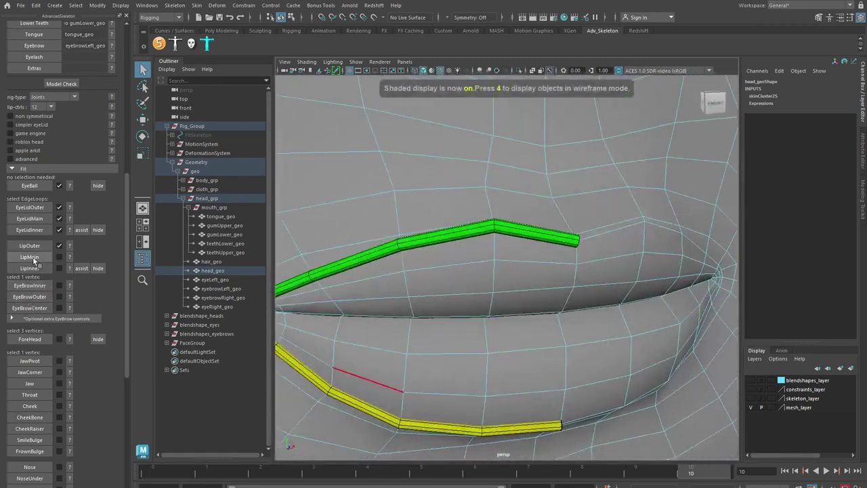
click(32, 258)
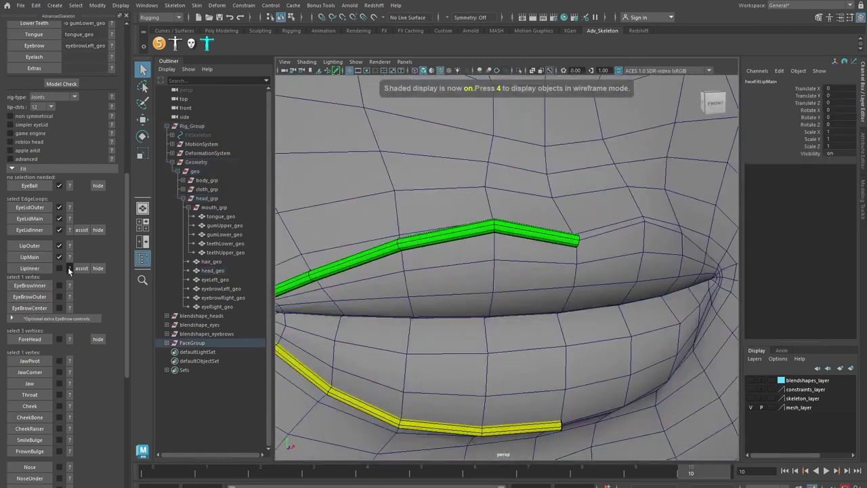
- Close the LipInner reference image and part the lips of the head mesh with the LipInner assist
click(359, 85)
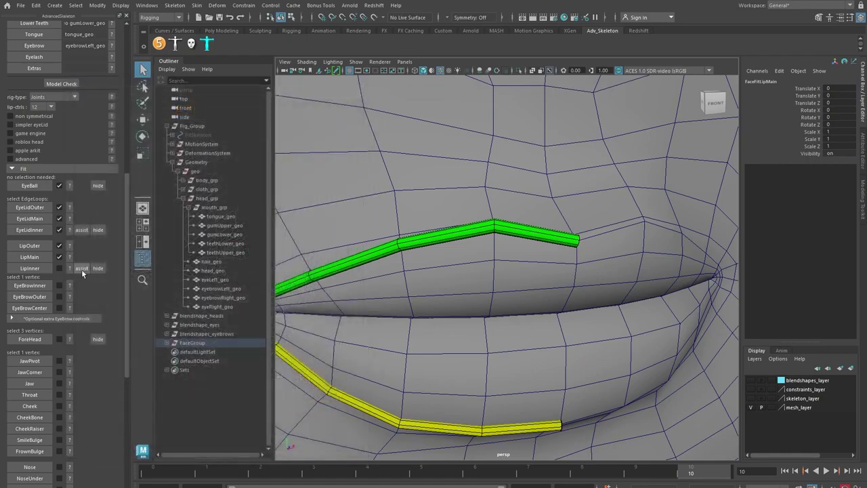
click(81, 268)
scroll(556, 376, down, 5)
alt+drag(559, 375, 489, 368)
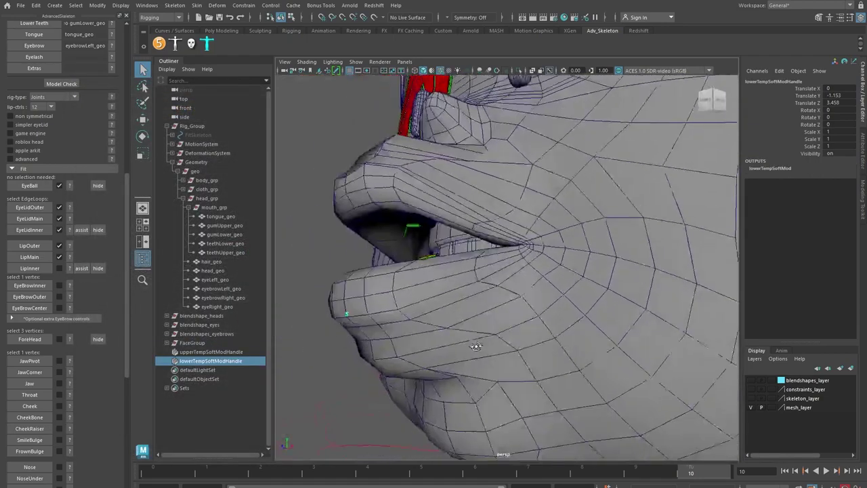
- Switch head_geo to edge selection, select the edge loop inside the mouth opening and assign it as LipInner
right_drag(418, 360, 408, 326)
double_click(394, 337)
alt+drag(445, 354, 453, 333)
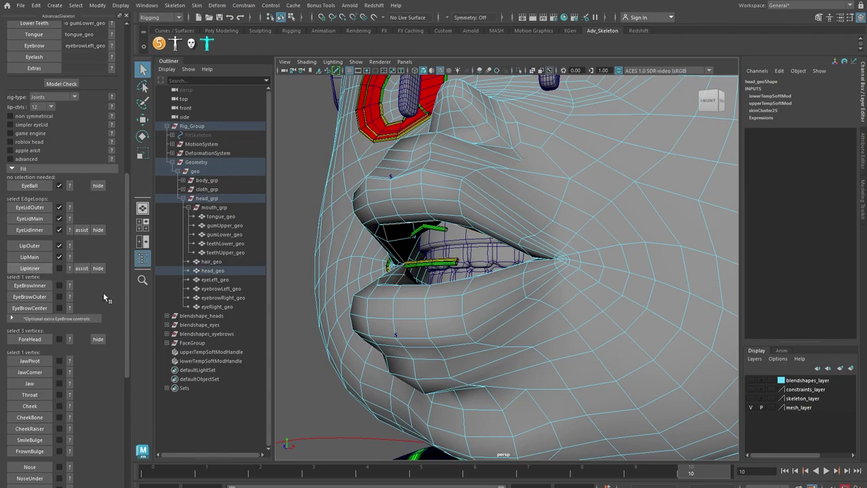
alt+drag(499, 278, 517, 322)
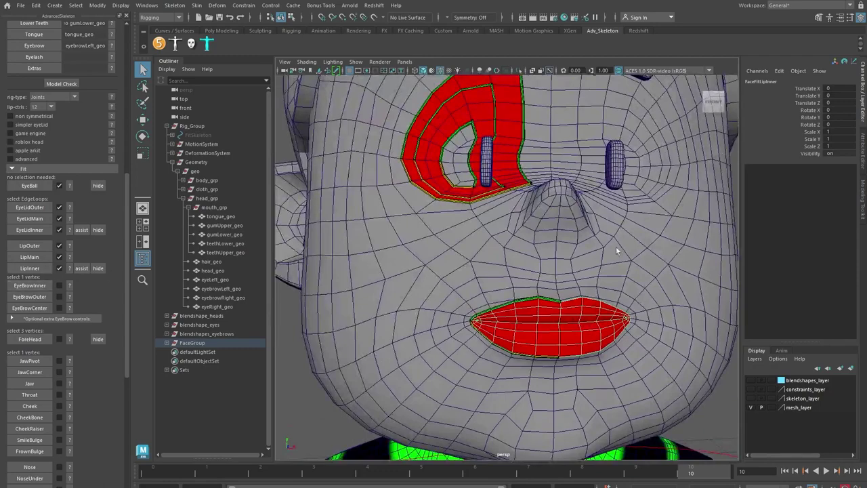
- Place EyeBrowInner and EyeBrowOuter on vertices at the inner and outer ends of eyebrowRight_geo
alt+drag(616, 246, 526, 288)
right_drag(538, 307, 497, 256)
alt+right_drag(539, 293, 592, 333)
alt+middle_drag(600, 339, 523, 240)
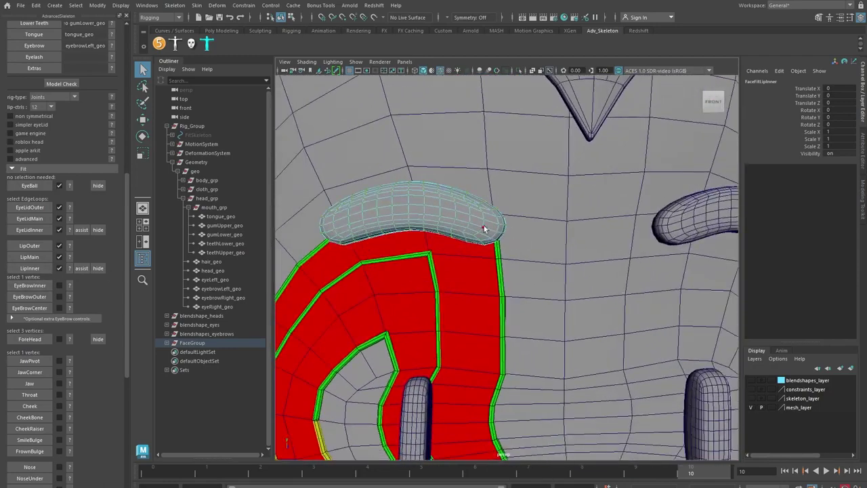
click(463, 232)
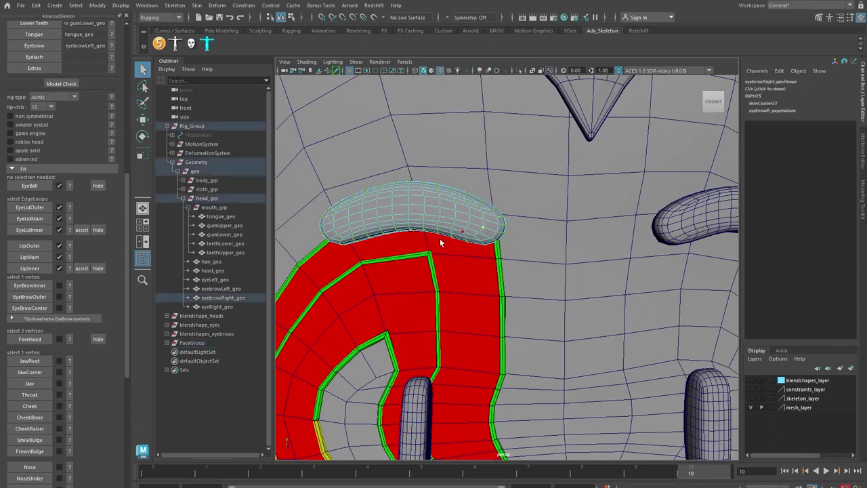
click(37, 285)
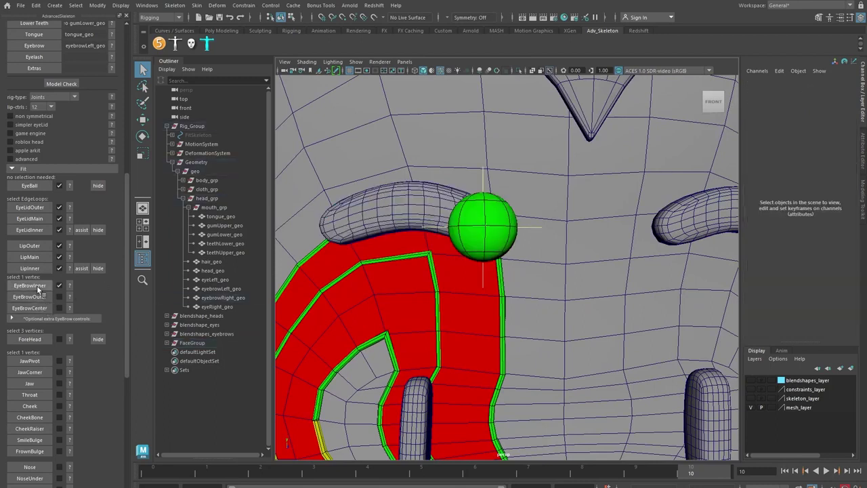
mouse_move(340, 220)
right_down()
mouse_move(325, 223)
mouse_move(331, 229)
right_up()
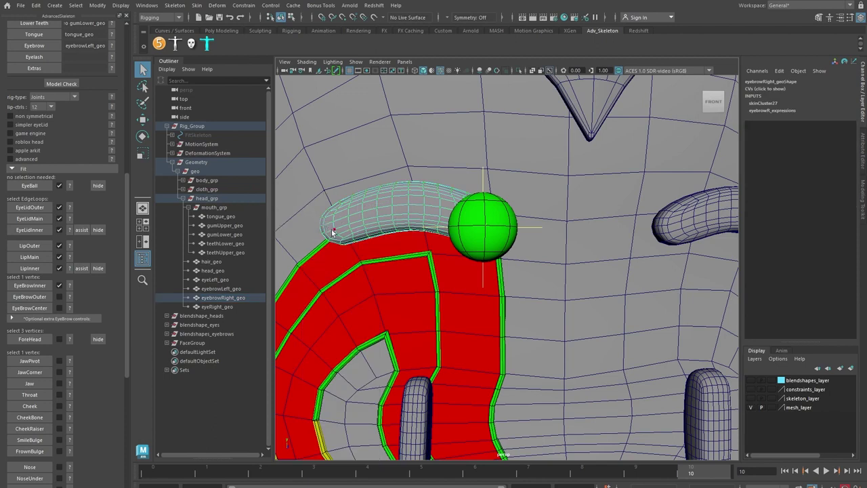
click(11, 296)
- Select the head_geo vertex on the centre line between the eyebrows and assign it as EyeBrowCenter
click(578, 239)
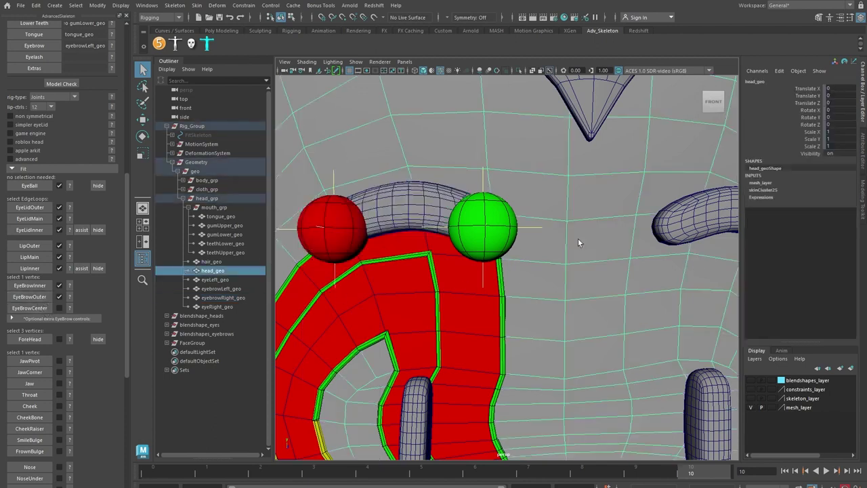
right_drag(577, 235, 534, 235)
click(566, 263)
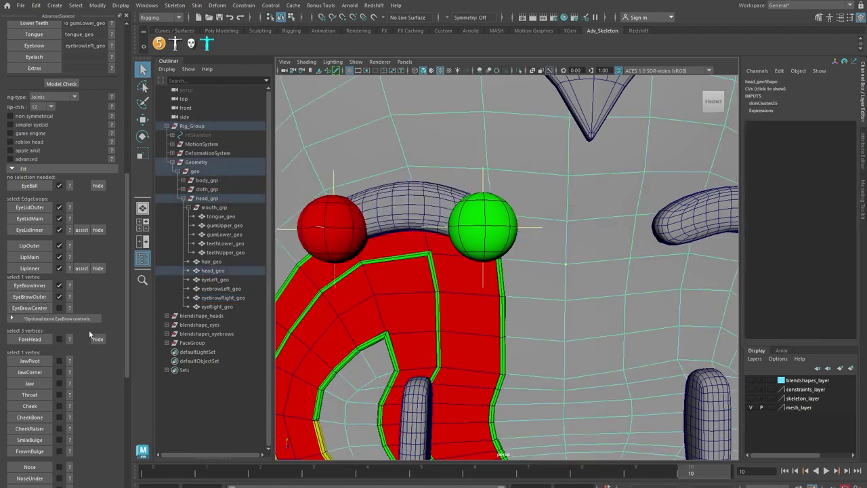
click(36, 309)
scroll(536, 294, down, 10)
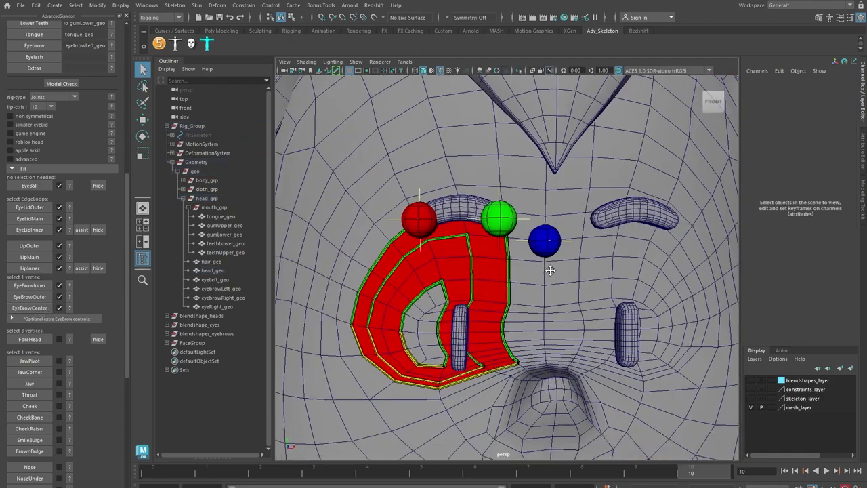
- Following the reference image, select head_geo vertices at the upper forehead, temple and nose bridge and assign the three as ForeHead
scroll(78, 342, down, 1)
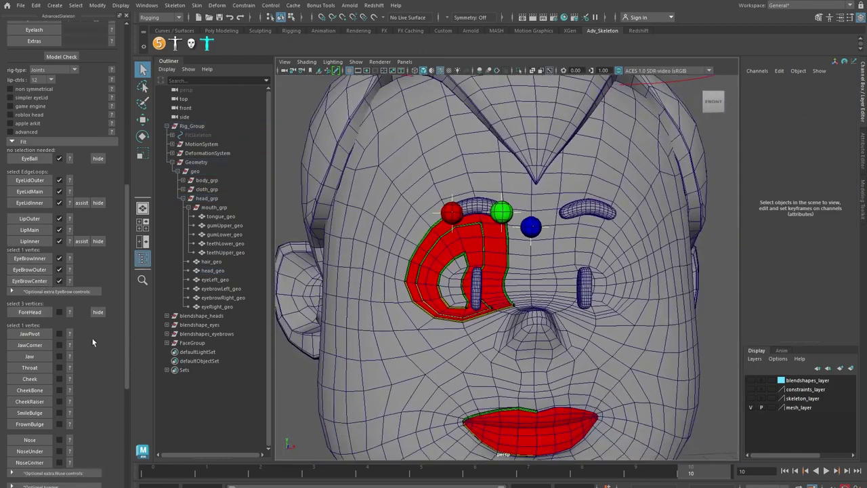
click(70, 312)
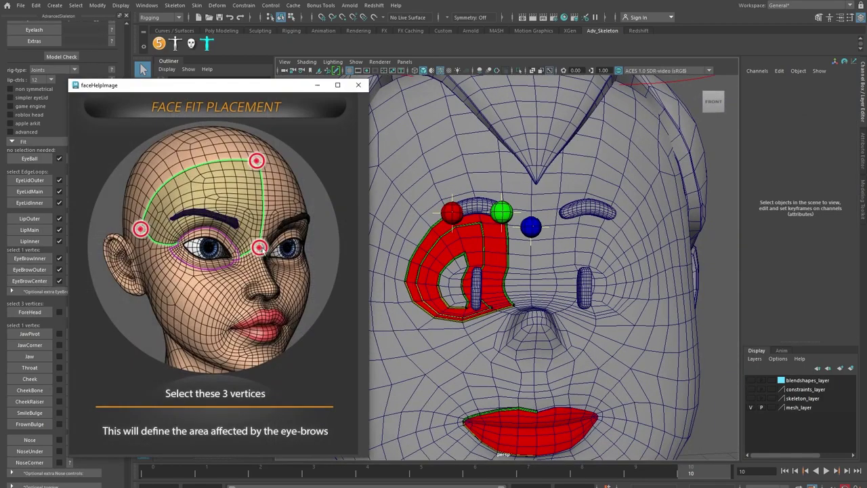
click(359, 84)
right_drag(539, 255, 529, 281)
alt+drag(530, 282, 539, 181)
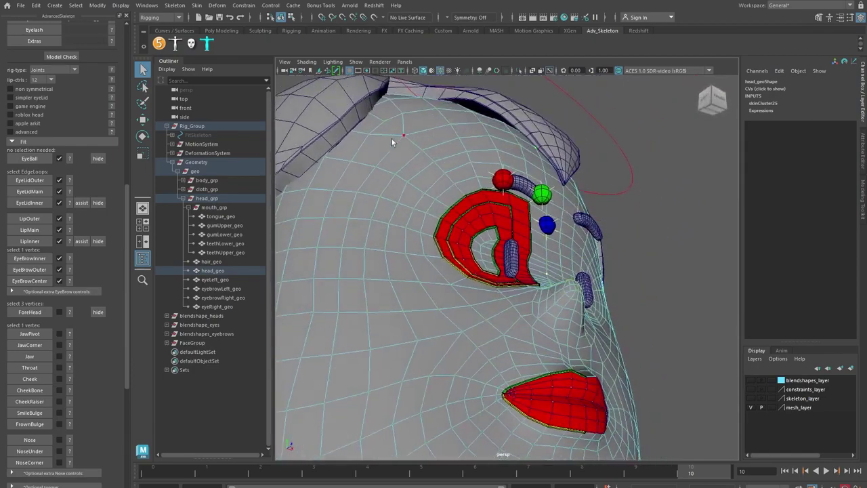
shift+click(341, 252)
alt+drag(650, 277, 576, 288)
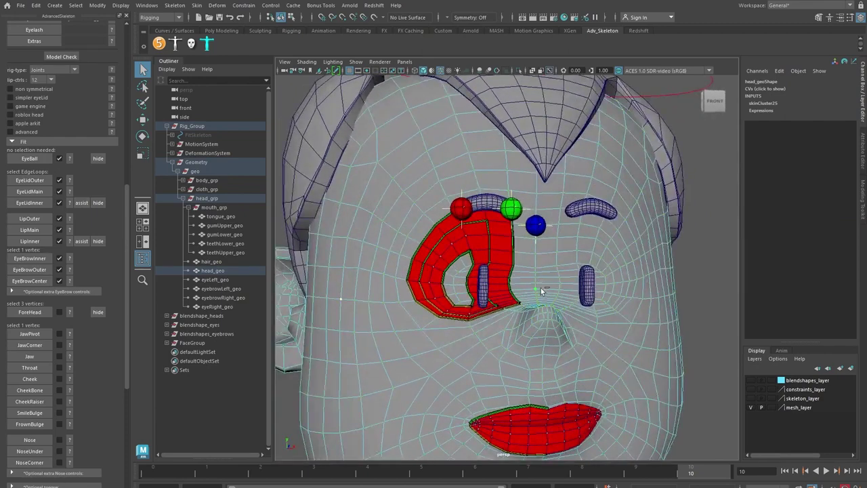
click(42, 312)
alt+drag(447, 306, 498, 157)
alt+drag(457, 246, 417, 269)
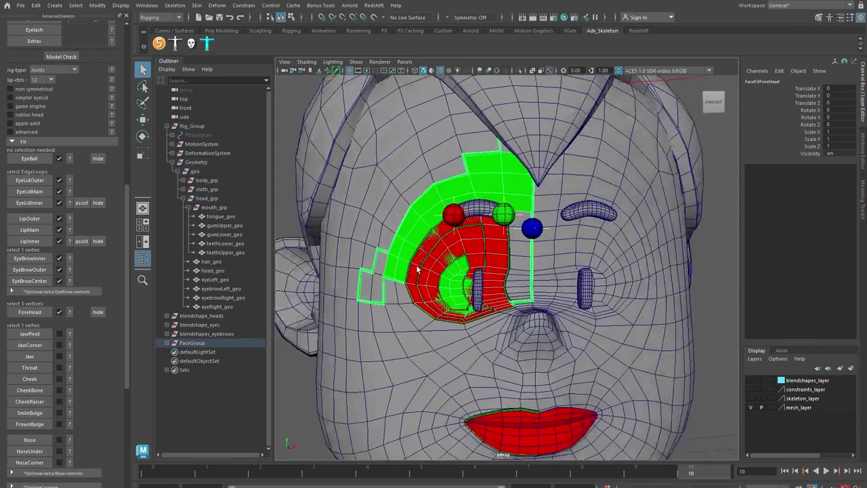
- Check the JawPivot reference image and assign a head_geo vertex just in front of the right ear's upper part as JawPivot
click(70, 334)
click(358, 86)
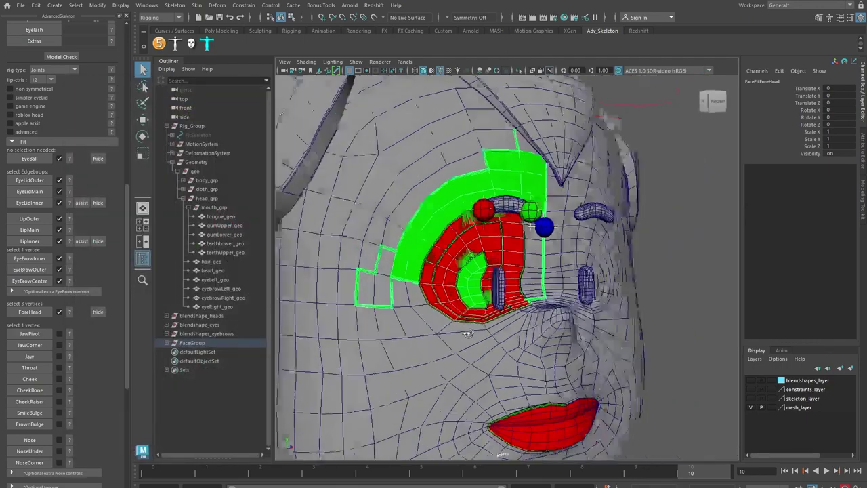
alt+drag(461, 353, 484, 325)
click(468, 294)
right_drag(468, 294, 489, 292)
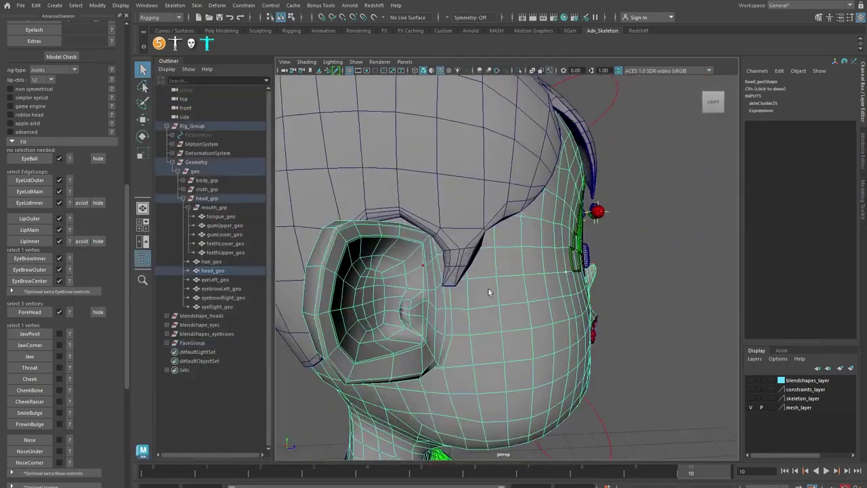
click(29, 334)
- Check the JawCorner reference image and assign a head_geo vertex on the right side of the jaw near the earlobe as JawCorner
click(70, 345)
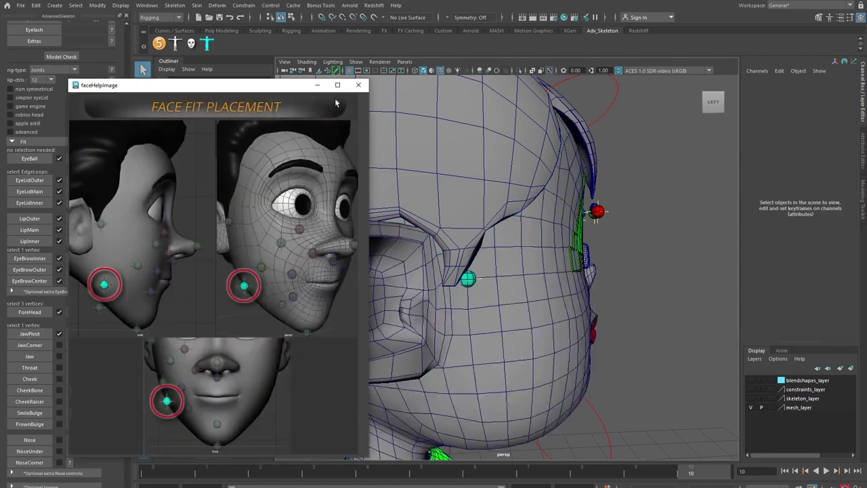
click(359, 86)
click(492, 339)
right_drag(489, 359, 433, 256)
click(476, 367)
alt+drag(506, 392, 498, 353)
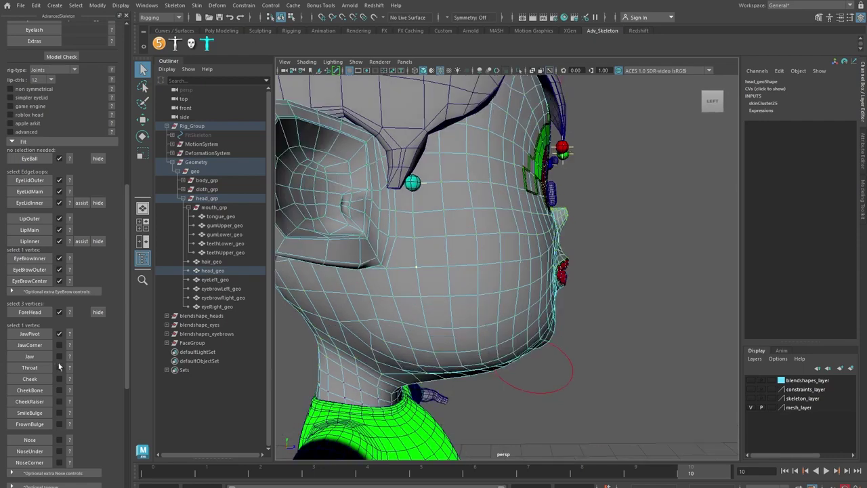
click(29, 345)
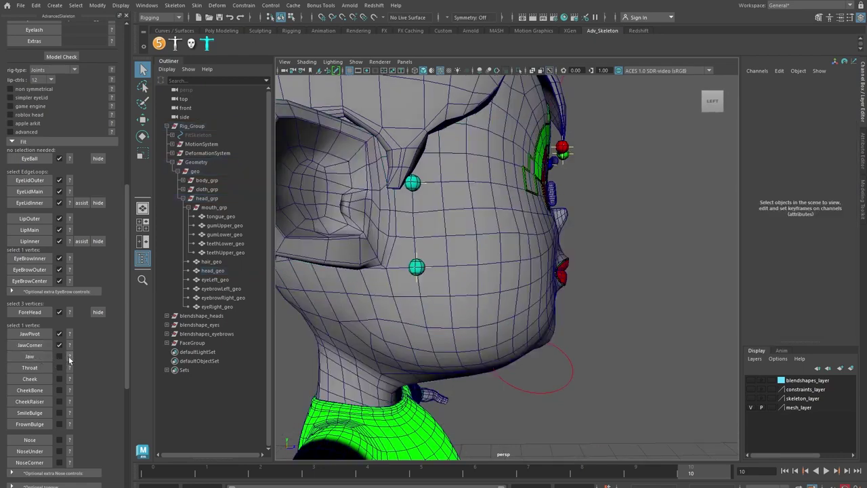
- Check the Jaw reference image, assign the chin's centre vertex as Jaw and accept replacing the Jaw from the body setup
click(69, 357)
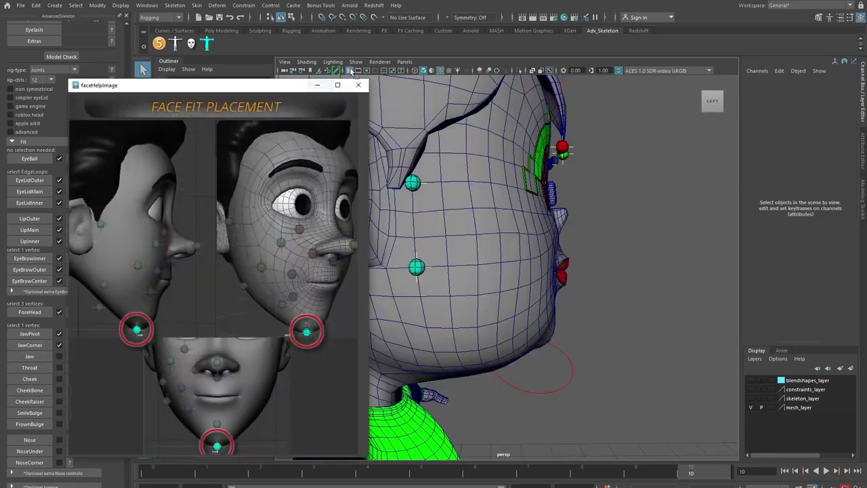
click(358, 86)
alt+drag(549, 320, 467, 309)
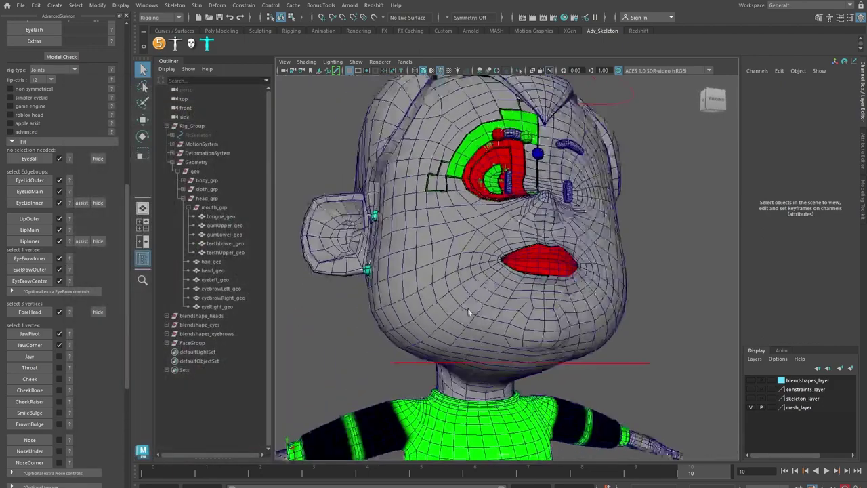
click(513, 313)
right_drag(512, 255, 466, 256)
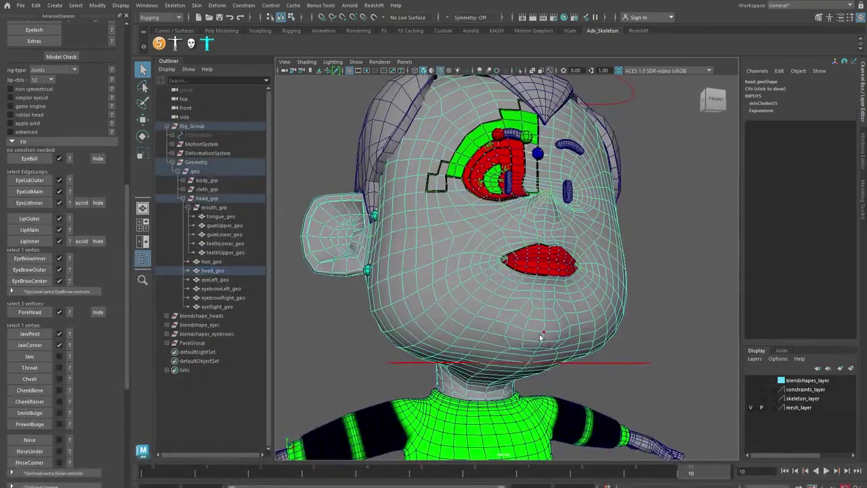
click(40, 358)
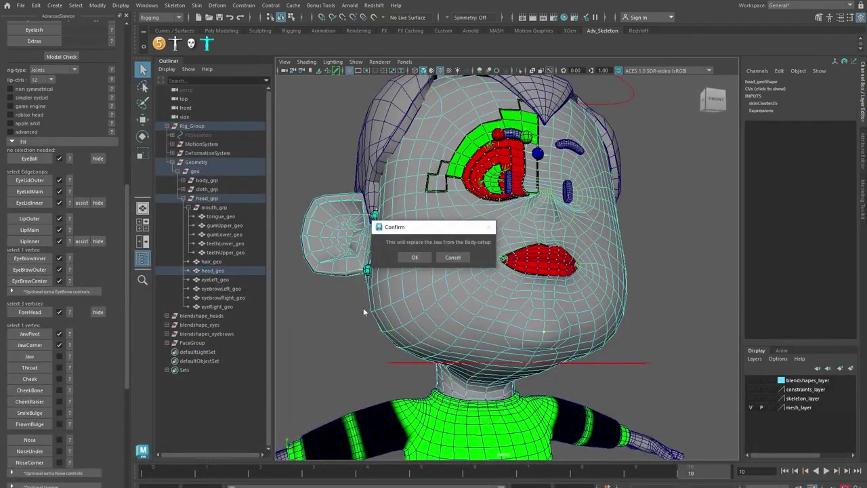
click(423, 260)
- Select a head_geo vertex on the front of the neck and assign it as Throat
alt+drag(423, 259, 479, 352)
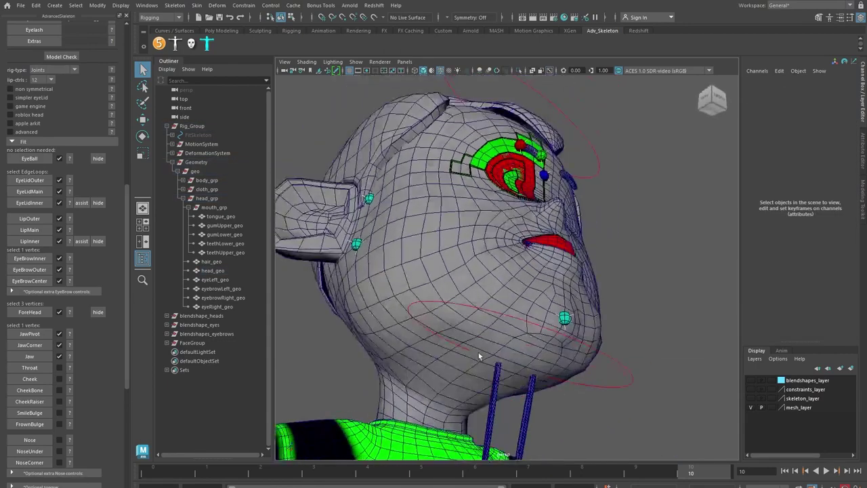
right_click(478, 352)
click(434, 255)
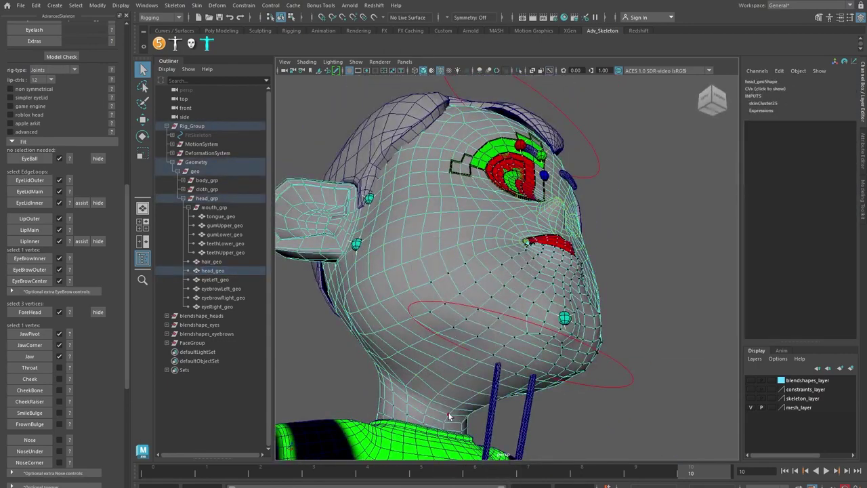
click(30, 368)
- Switch head_geo to vertex selection, check the reference image and assign a vertex on the right cheek as Cheek
alt+drag(347, 383, 466, 332)
click(434, 297)
right_click(433, 298)
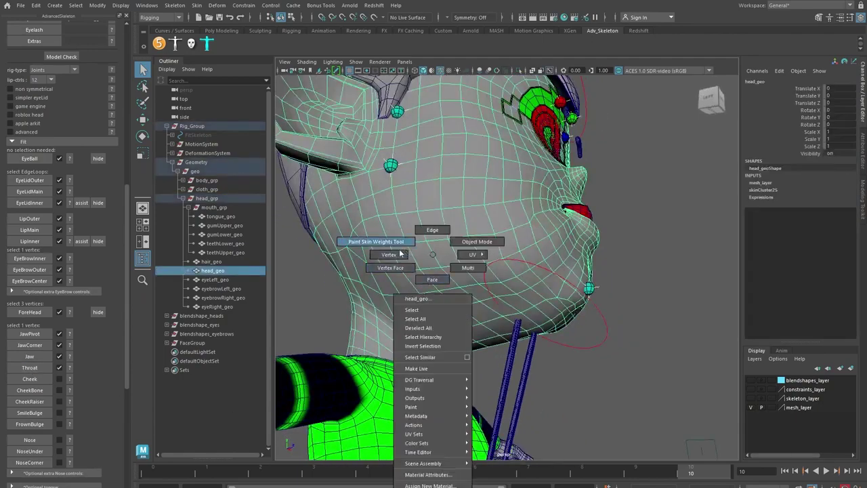
click(393, 254)
alt+drag(479, 270, 366, 308)
click(70, 390)
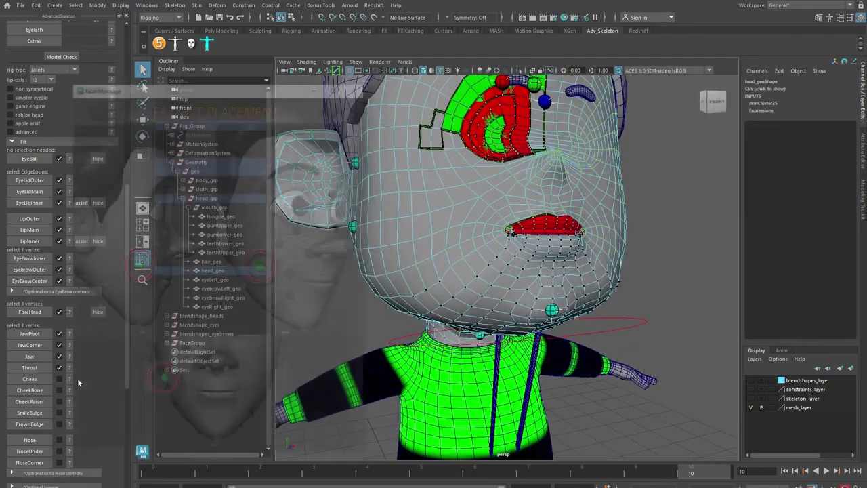
click(359, 86)
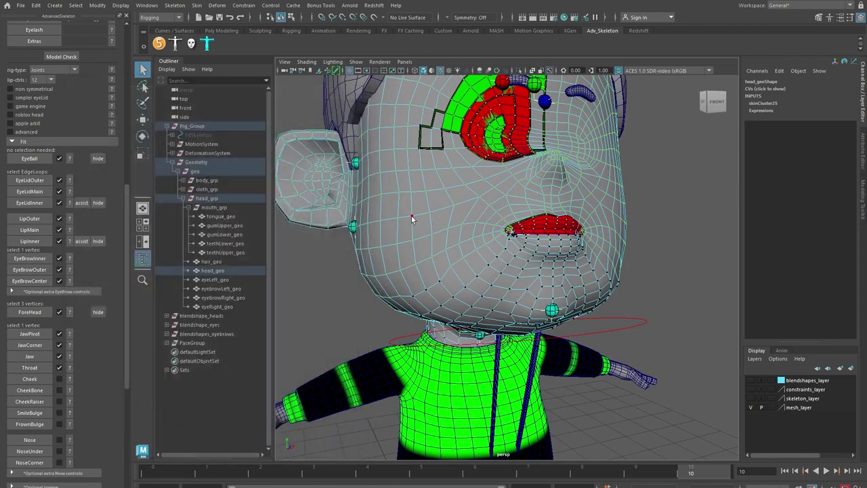
click(30, 380)
- Select a head_geo vertex above the Cheek marker, check the reference image and assign the vertex as CheekBone
click(453, 208)
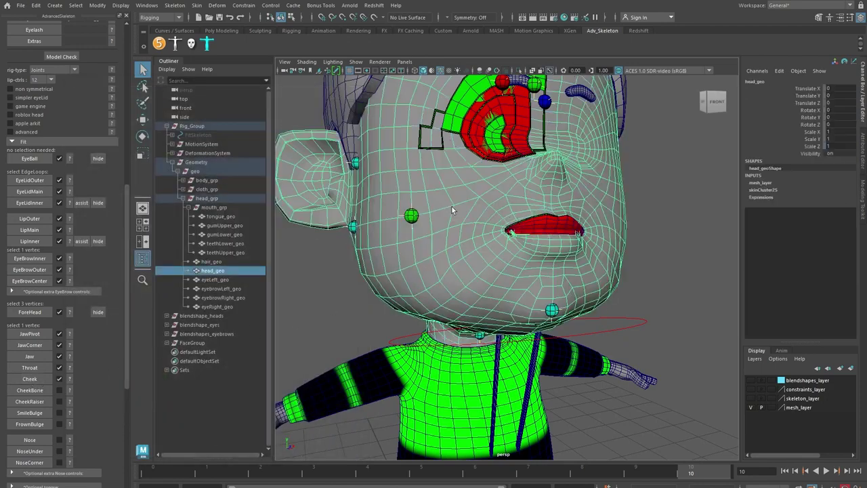
right_drag(452, 207, 412, 199)
click(408, 207)
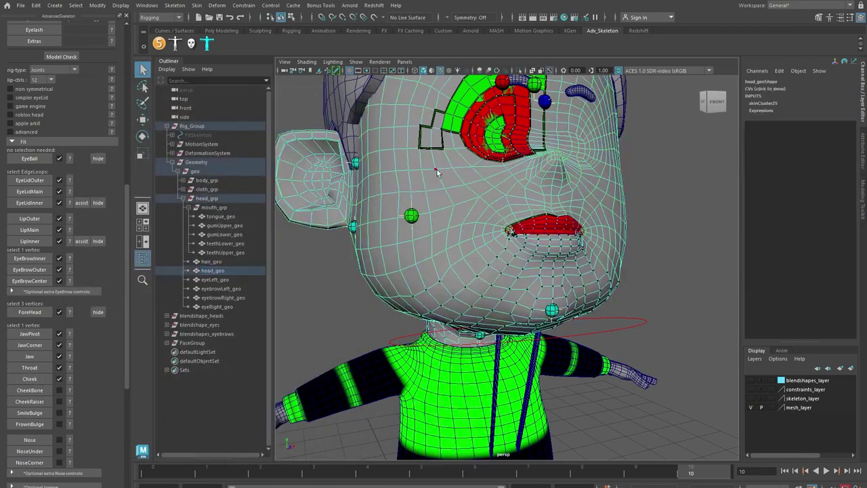
click(70, 390)
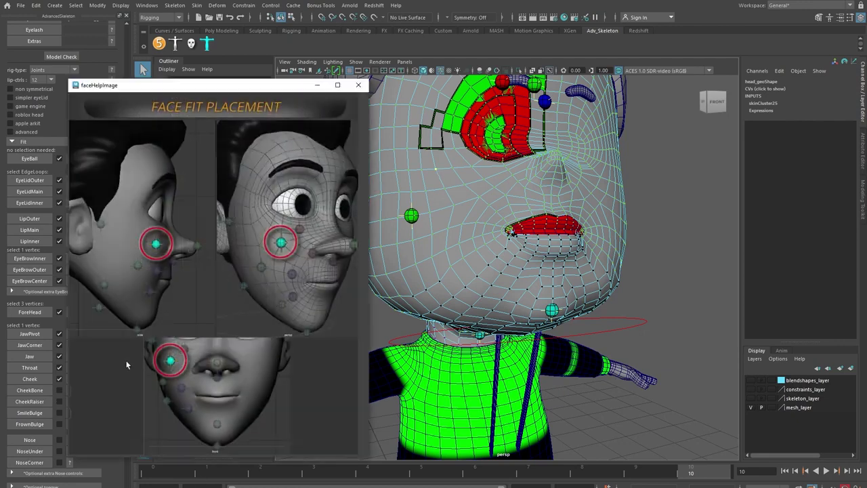
click(358, 85)
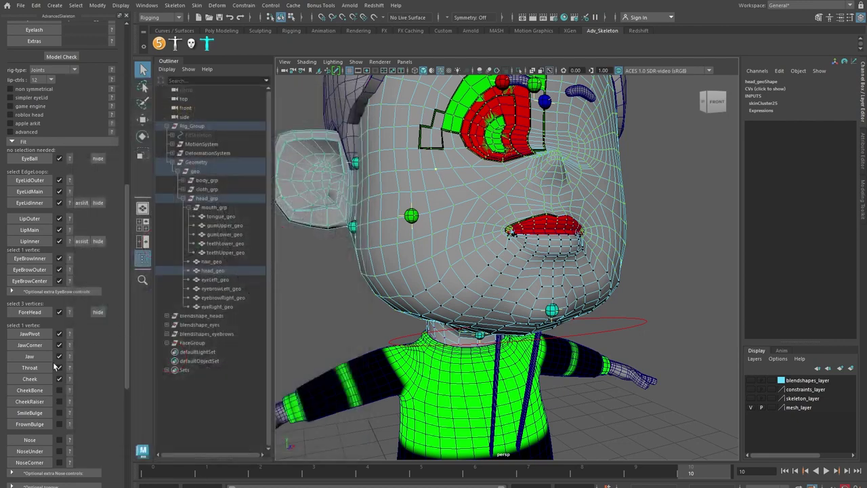
- Check the CheekRaiser reference image and assign the head_geo vertex just below the right eye as CheekRaiser
click(69, 401)
click(359, 84)
click(499, 172)
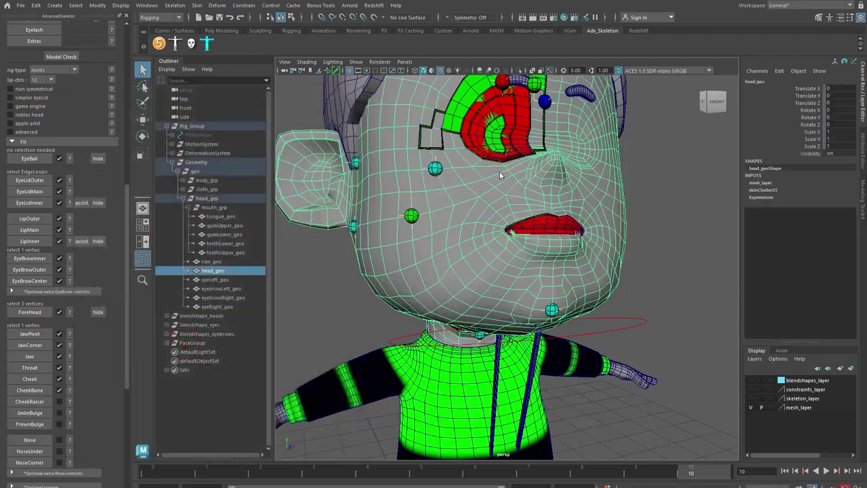
right_drag(499, 172, 504, 169)
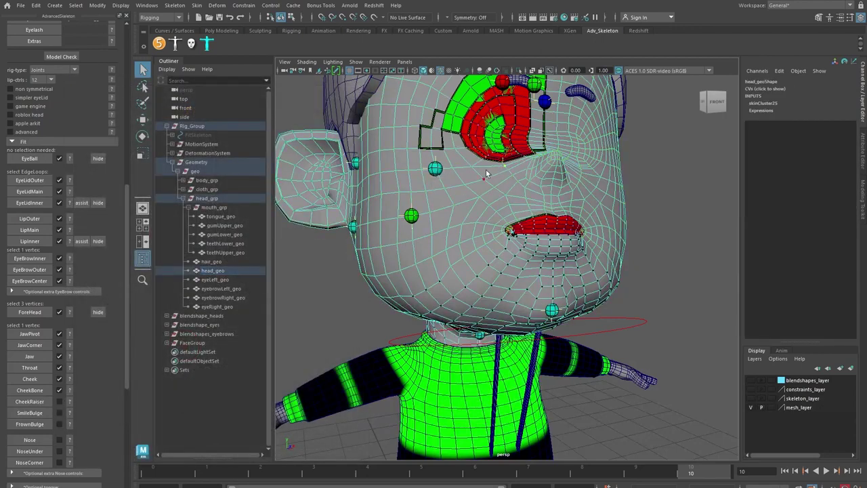
alt+drag(462, 258, 436, 272)
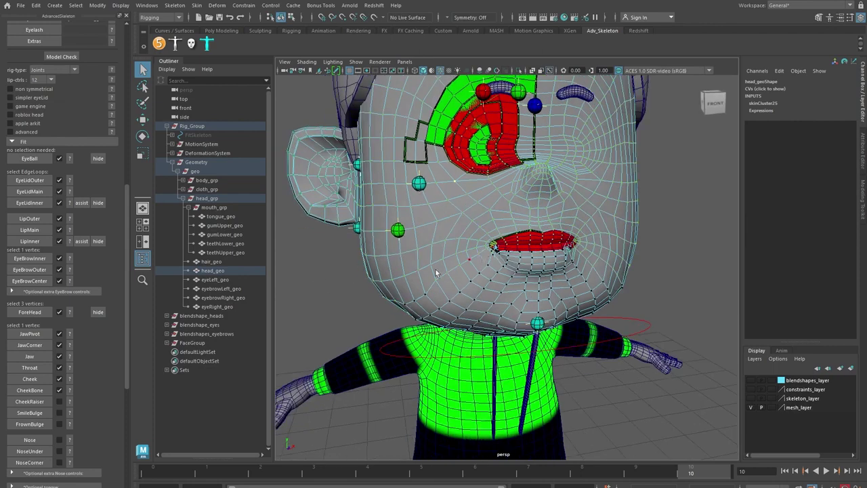
click(36, 405)
click(36, 406)
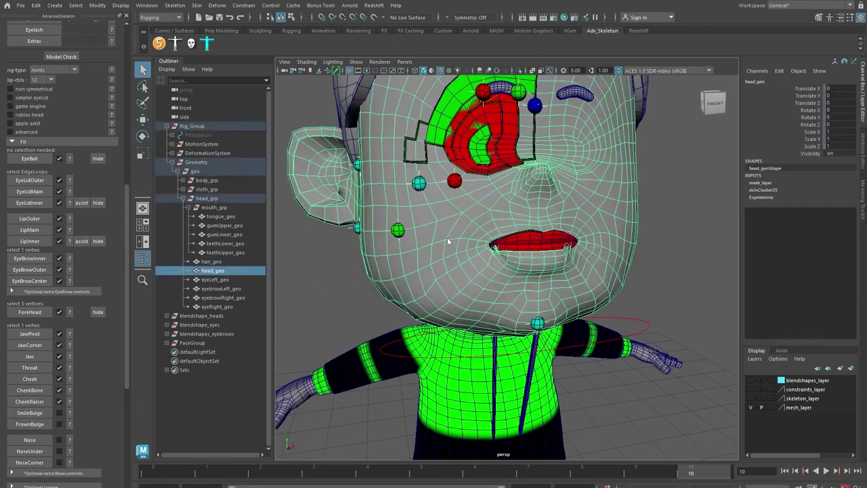
- Switch head_geo to vertex selection and assign a vertex beside and above the right mouth corner as SmileBulge
right_drag(447, 237, 466, 223)
click(466, 223)
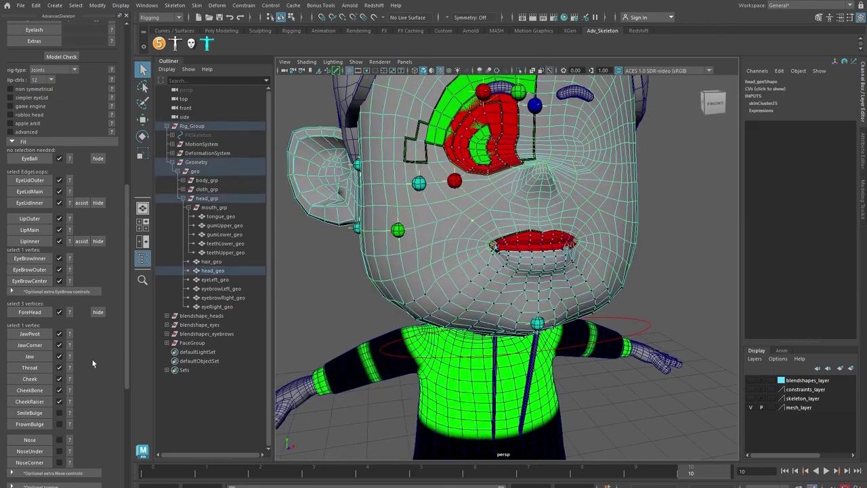
click(36, 414)
- Select a head_geo vertex beside and below the right mouth corner and assign it as FrownBulge
click(439, 264)
mouse_move(439, 265)
right_down()
mouse_move(379, 264)
mouse_move(391, 257)
right_up()
right_drag(460, 264, 470, 277)
click(33, 423)
- Select the head_geo vertex at the centre of the upper nose and assign it as Nose
scroll(529, 223, down, 3)
alt+drag(528, 224, 546, 201)
click(546, 199)
right_drag(546, 199, 503, 198)
scroll(554, 173, up, 6)
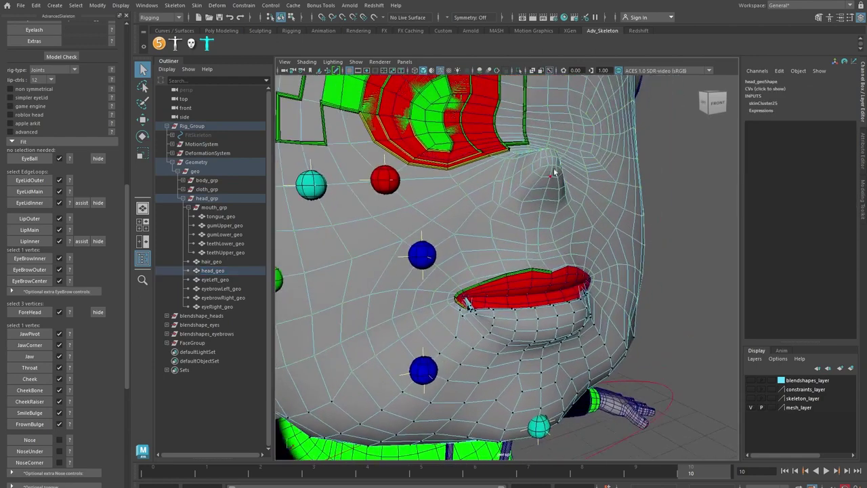
click(30, 440)
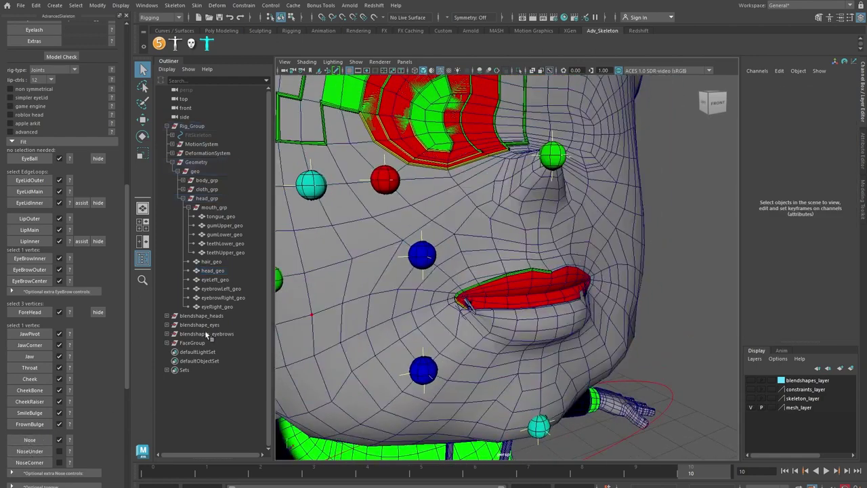
- Select the head_geo centre vertex directly under the nose and assign it as NoseUnder
click(509, 204)
right_drag(509, 204, 474, 211)
click(535, 209)
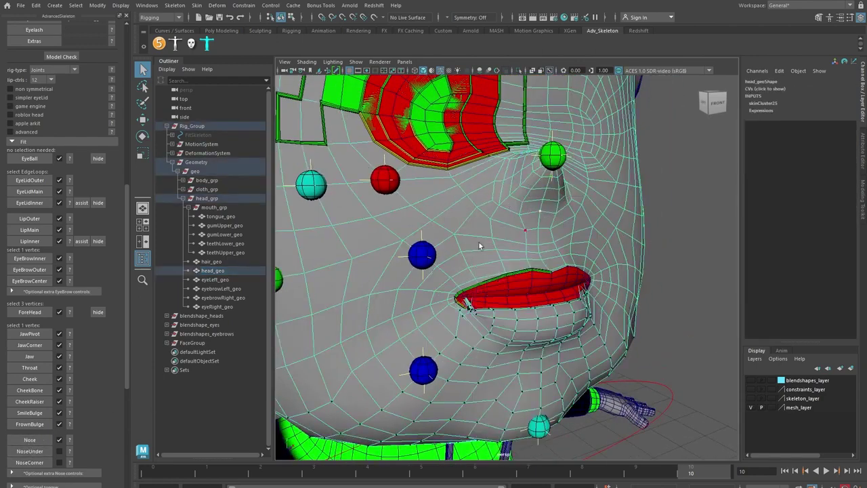
click(32, 445)
- Select a head_geo vertex at the right side of the nose and assign it as NoseCorner
click(500, 217)
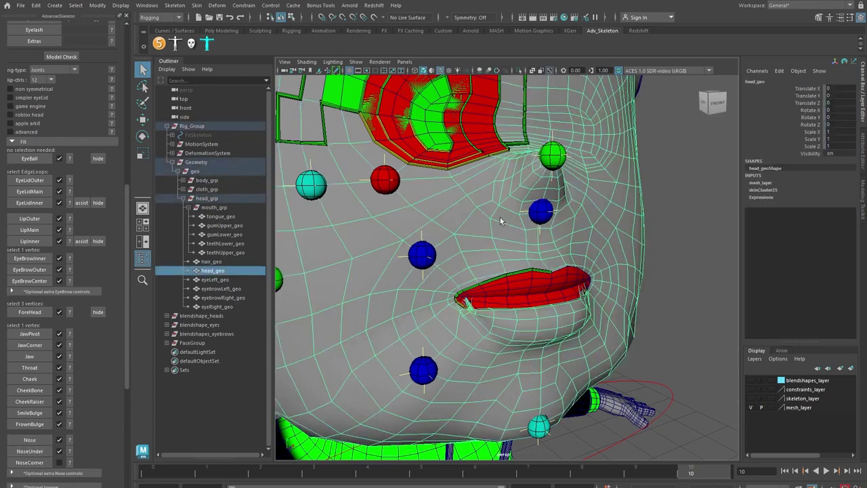
right_click(501, 215)
right_drag(500, 215, 462, 215)
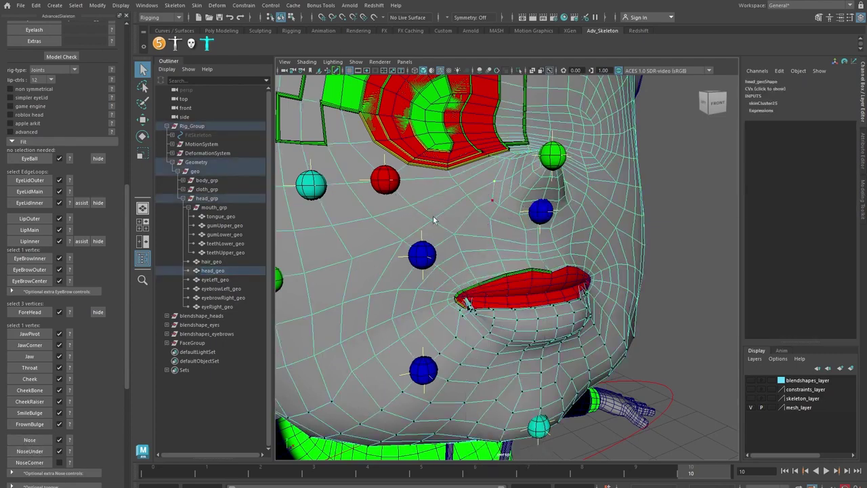
click(492, 200)
click(30, 462)
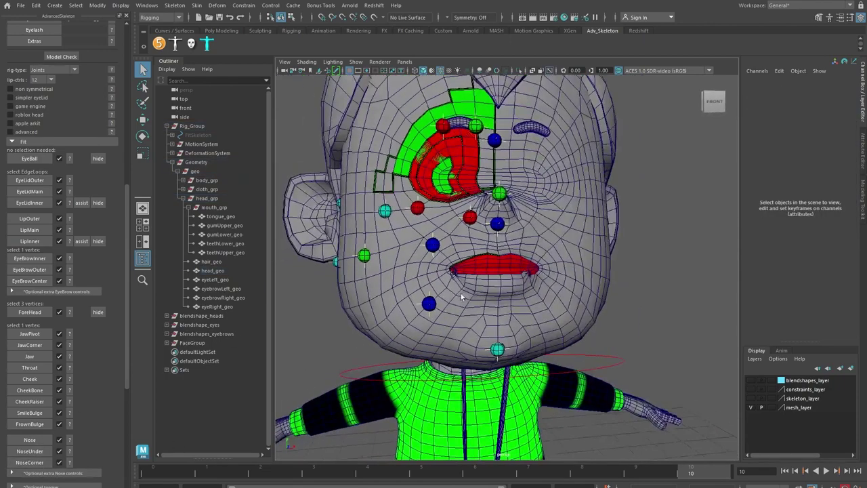
- Check the optional tongue fit settings, and expand the face Build options and the Step Builder
scroll(30, 448, down, 3)
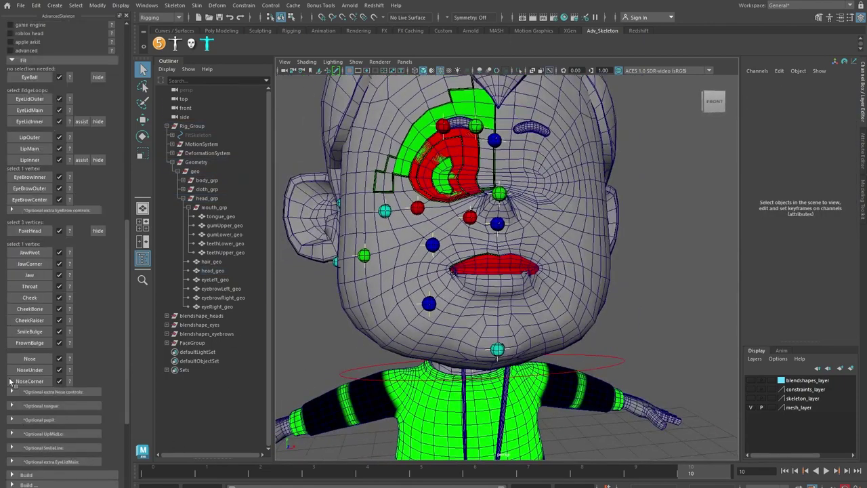
click(12, 406)
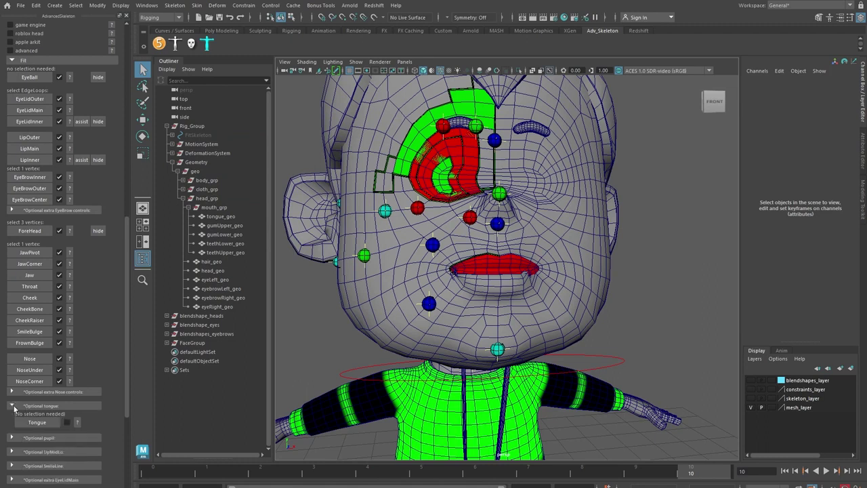
click(12, 405)
scroll(83, 394, down, 6)
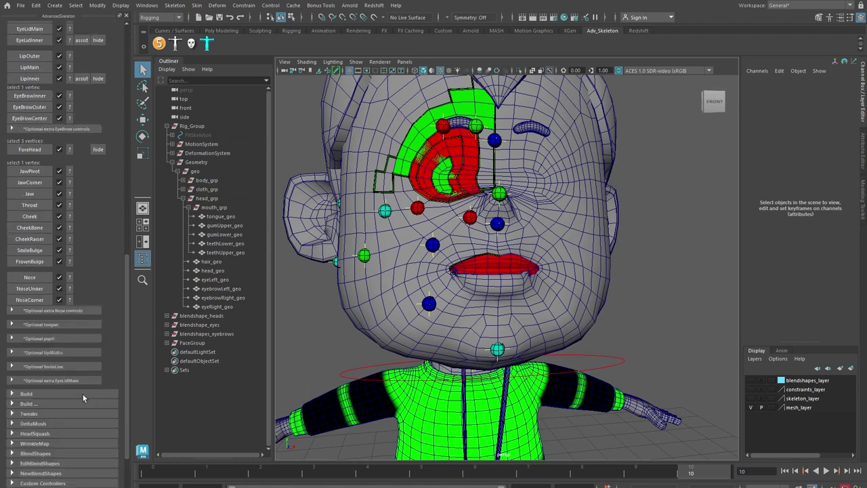
click(12, 314)
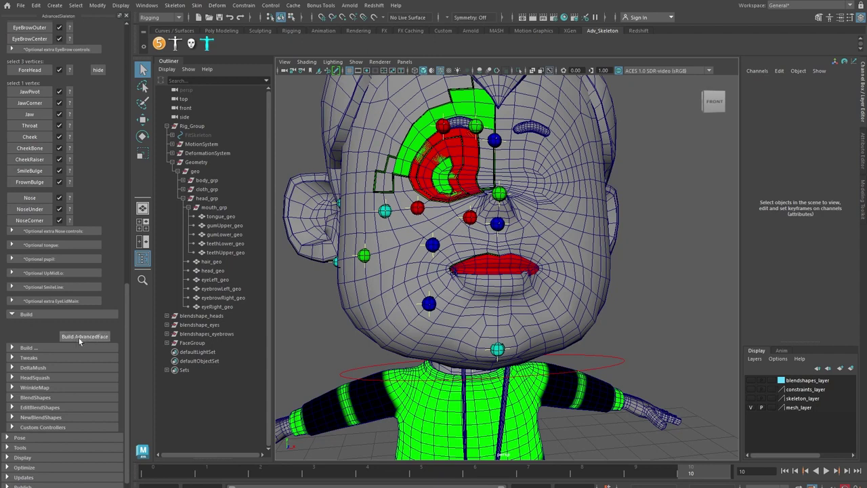
click(13, 348)
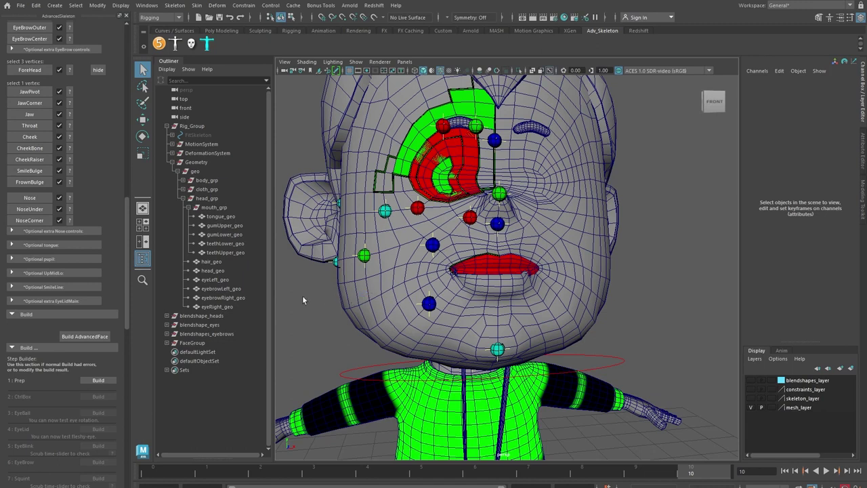
scroll(84, 370, down, 3)
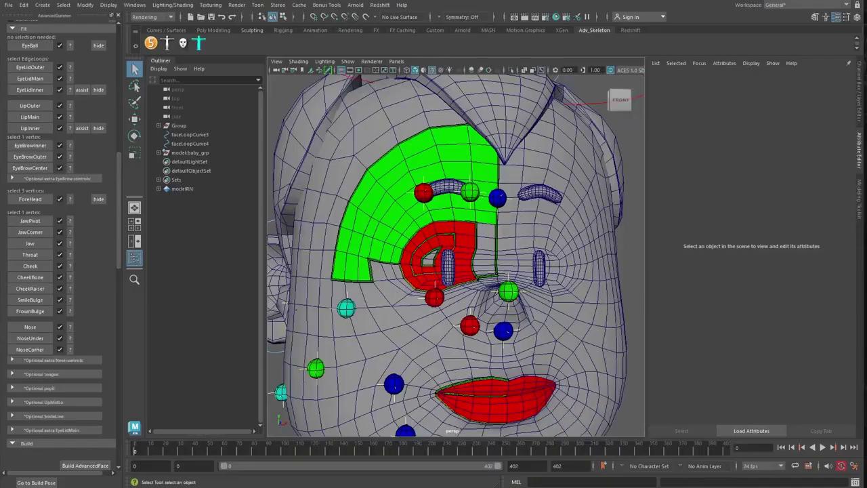
- Examine the placed eye, eyebrow, forehead, cheek, nose and lip fit objects on the head from several angles
scroll(513, 350, down, 8)
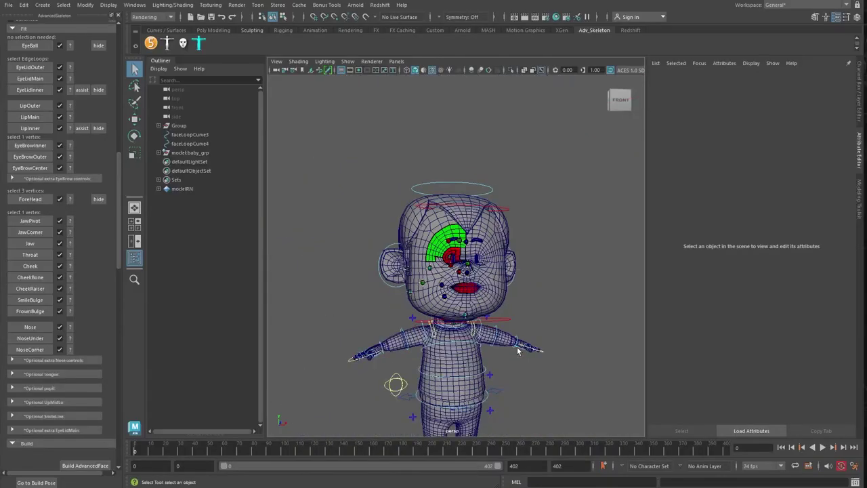
scroll(517, 350, up, 7)
alt+drag(512, 350, 539, 351)
scroll(498, 328, up, 2)
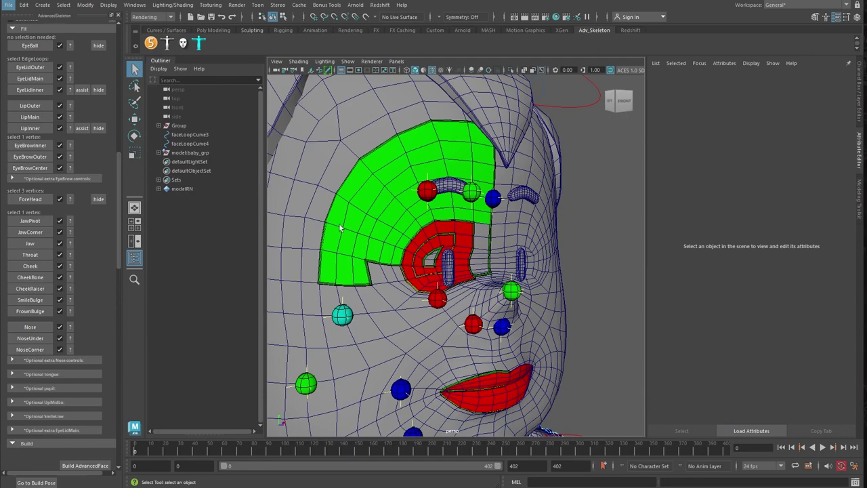
alt+drag(479, 263, 448, 266)
scroll(455, 245, up, 2)
alt+middle_drag(457, 294, 439, 271)
scroll(454, 260, down, 5)
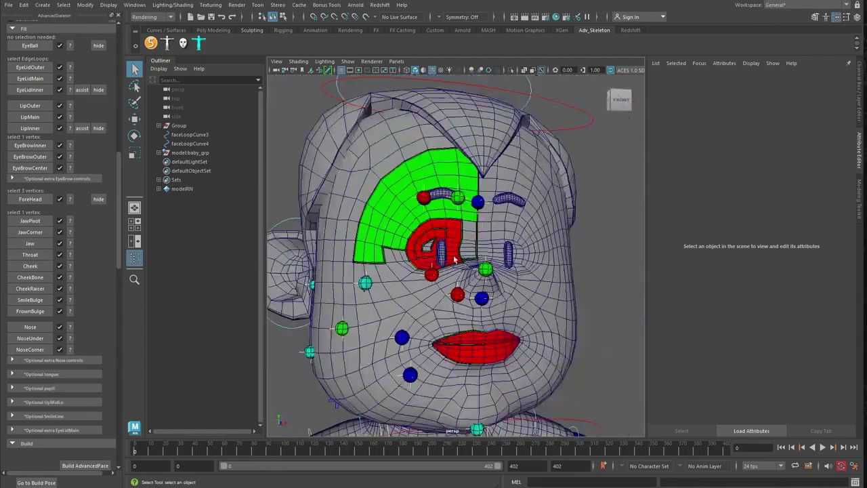
alt+drag(486, 279, 504, 273)
mouse_move(492, 312)
alt+middle_down()
mouse_move(519, 307)
mouse_move(506, 305)
alt+middle_up()
scroll(518, 306, up, 3)
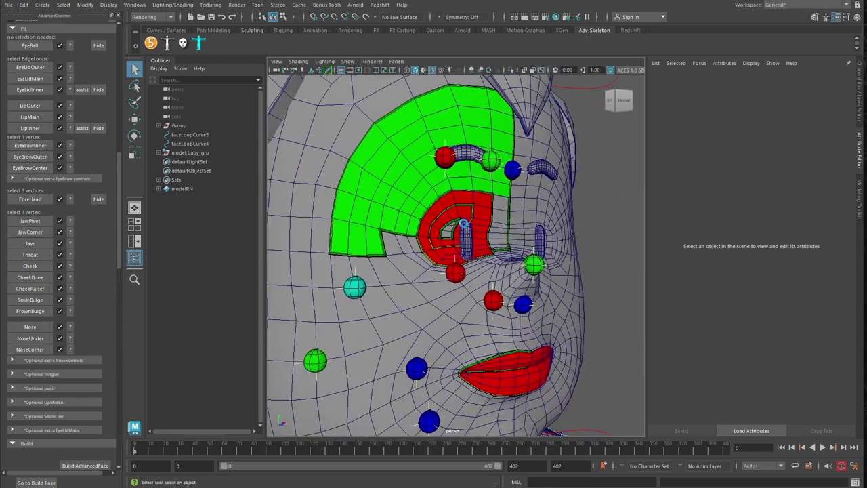
- Save the scene and build the Prep and CtrlBox stages of the face rig in the Step Builder
key(ctrl+s)
scroll(78, 300, down, 5)
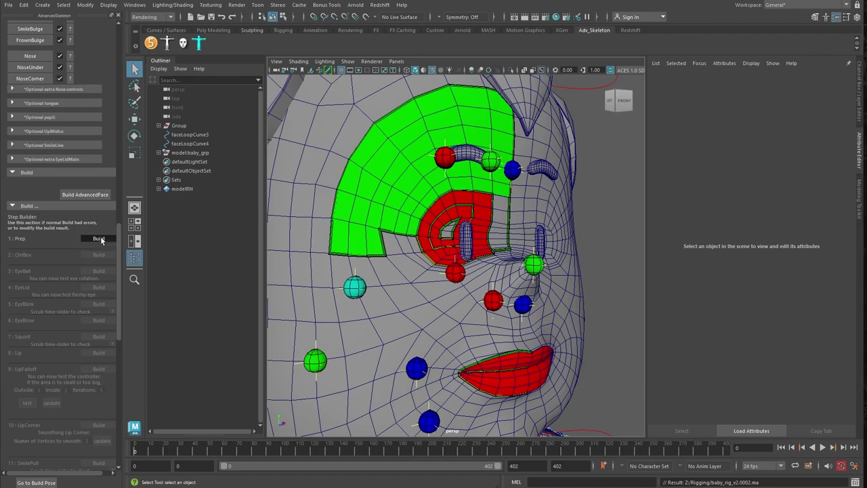
click(99, 239)
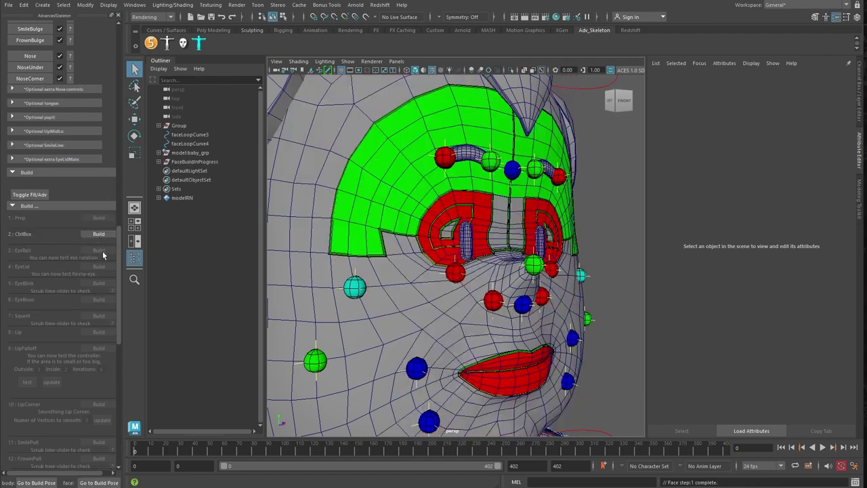
click(99, 235)
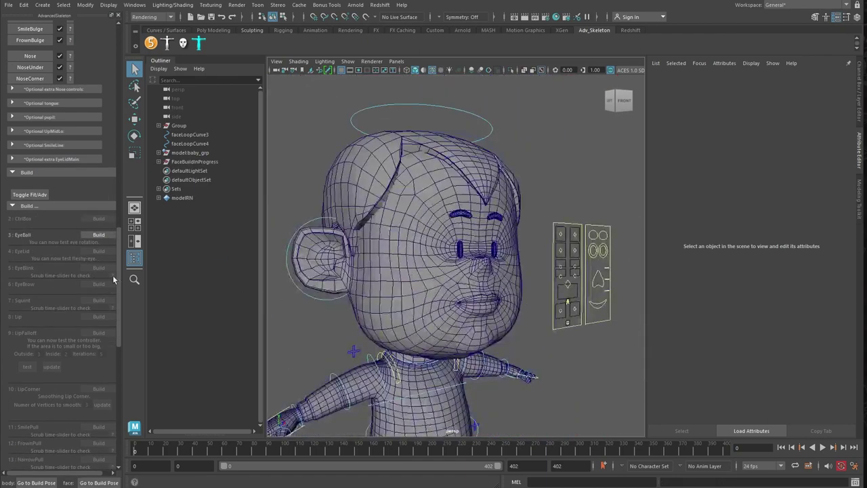
- Build the EyeBall, EyeLid, EyeBlink, EyeBrow and Squint stages of the face rig in order
click(99, 235)
click(416, 253)
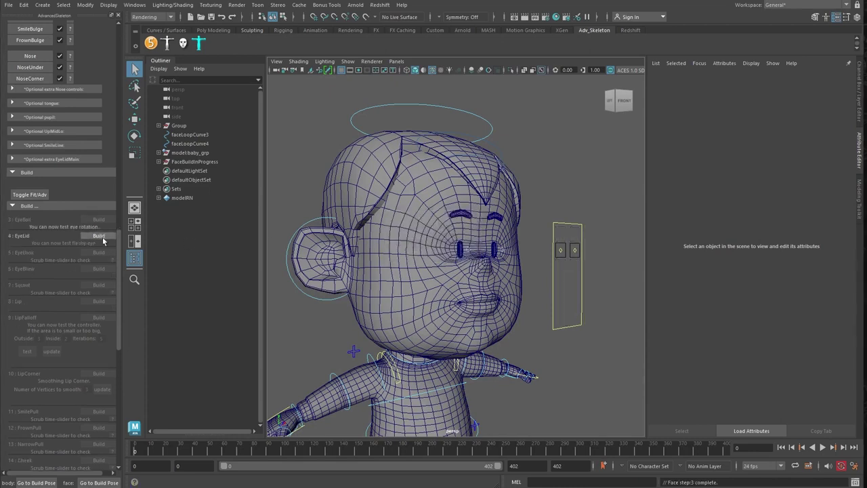
click(100, 236)
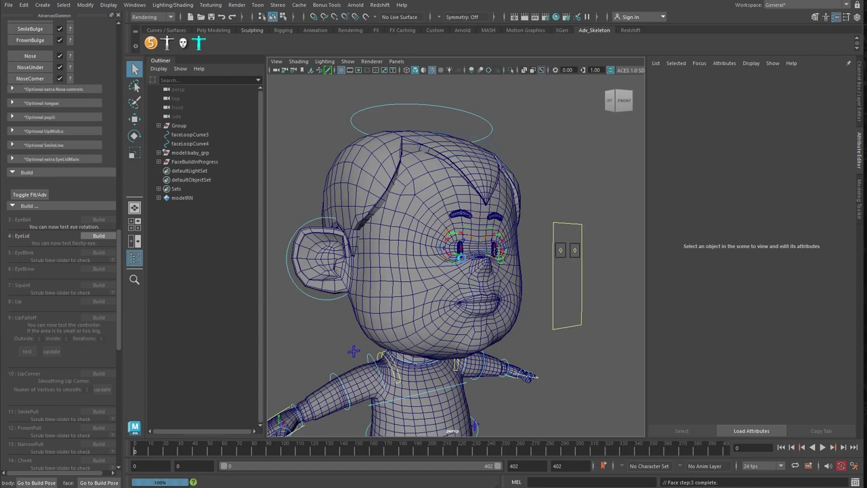
click(456, 255)
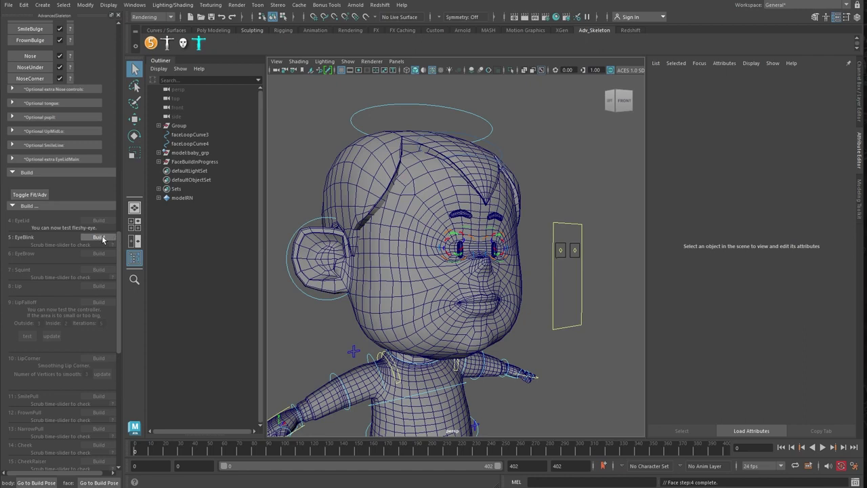
click(89, 239)
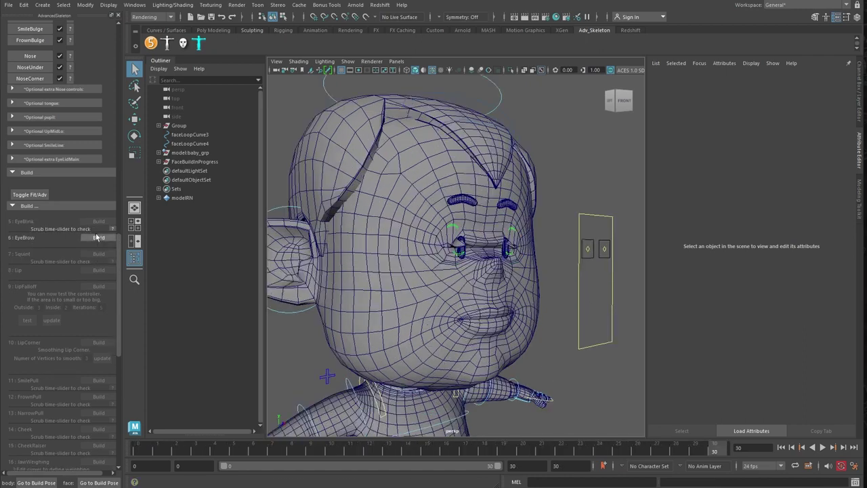
click(96, 239)
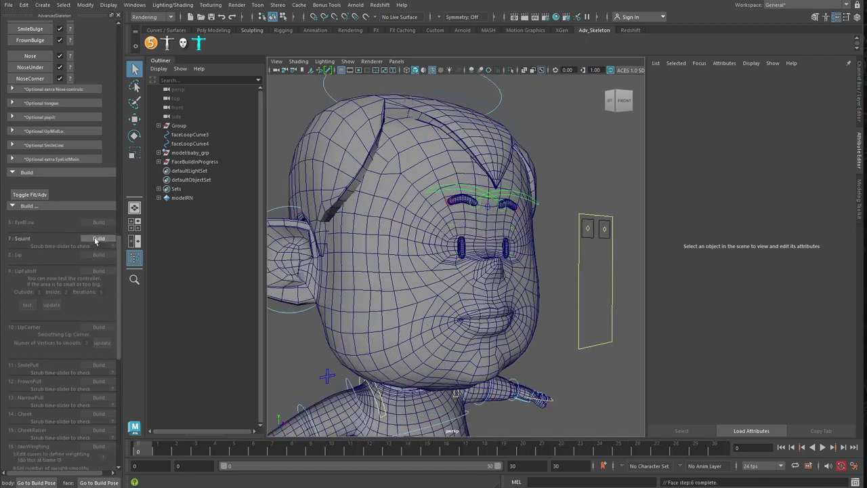
click(97, 239)
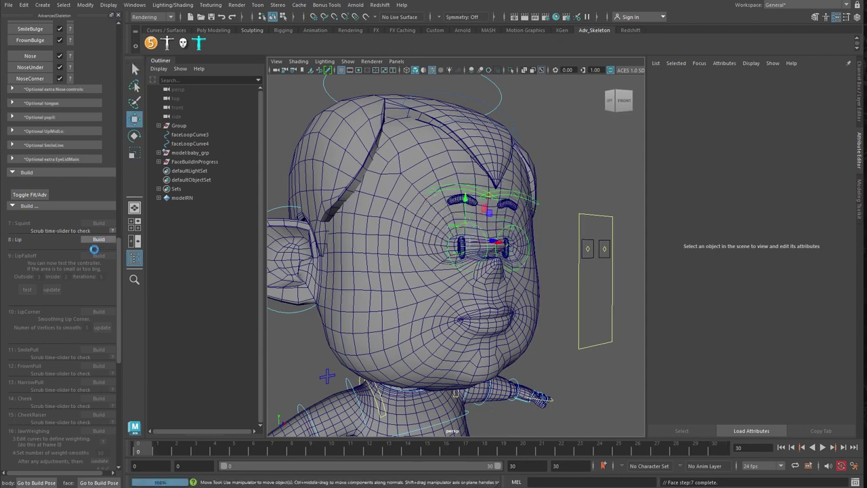
- Build the Lip and LipFalloff stages of the face rig, scrubbing the timeline to check the deformation
click(96, 239)
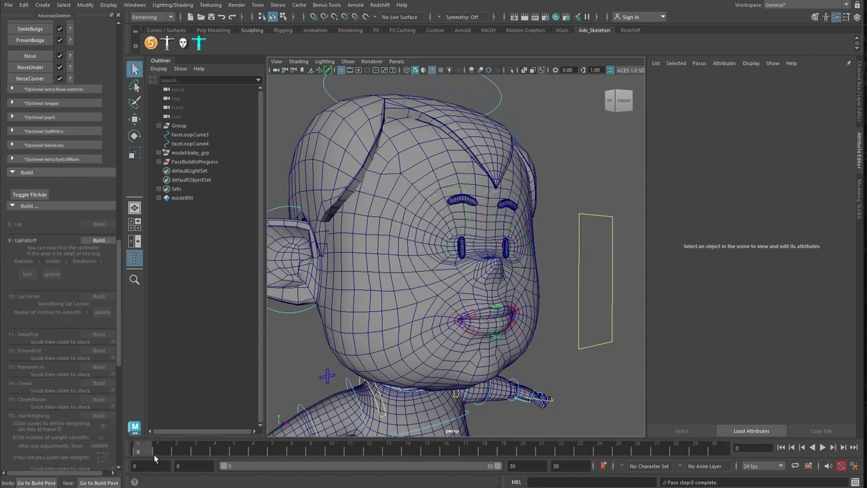
click(99, 240)
drag(143, 455, 695, 457)
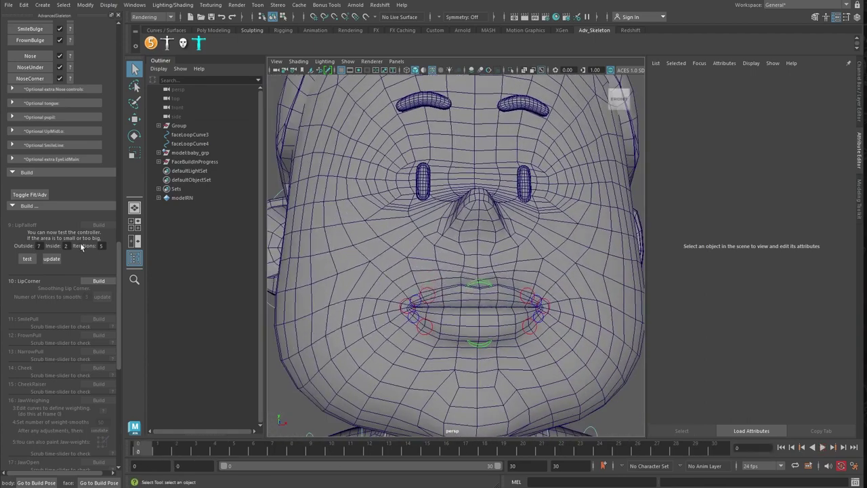
- Build the LipCorner, SmilePull, FrownPull and NarrowPull stages of the face rig in order
click(91, 281)
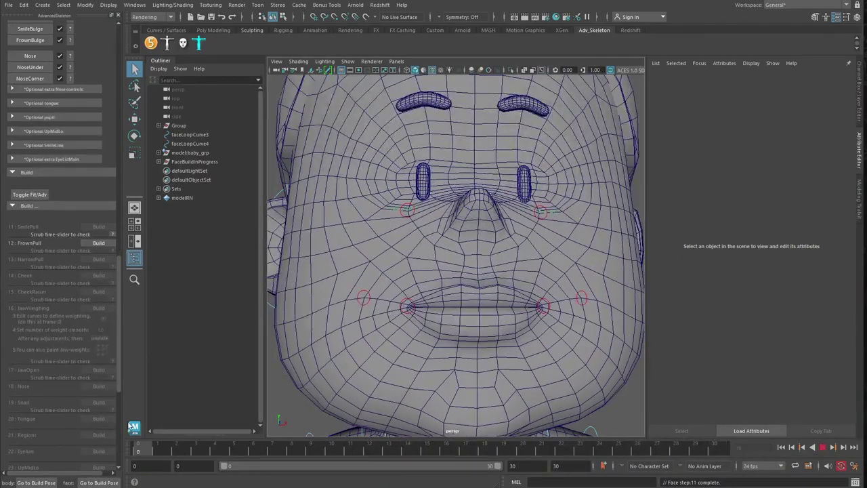
click(98, 243)
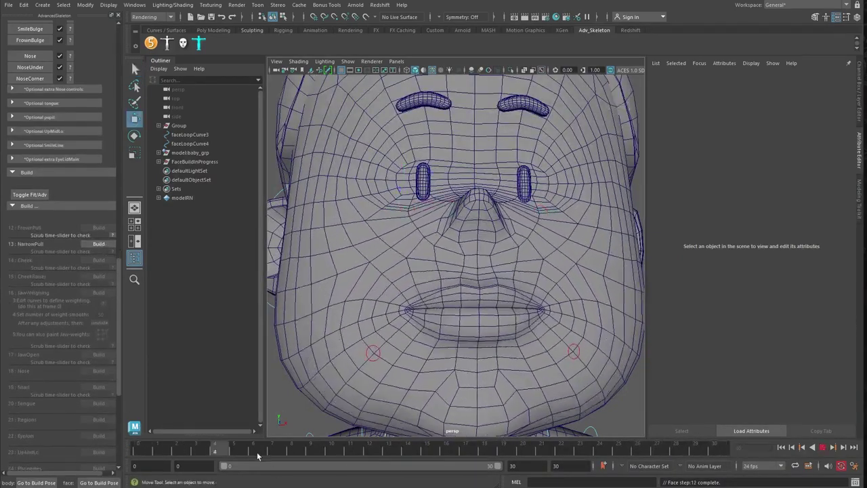
click(98, 243)
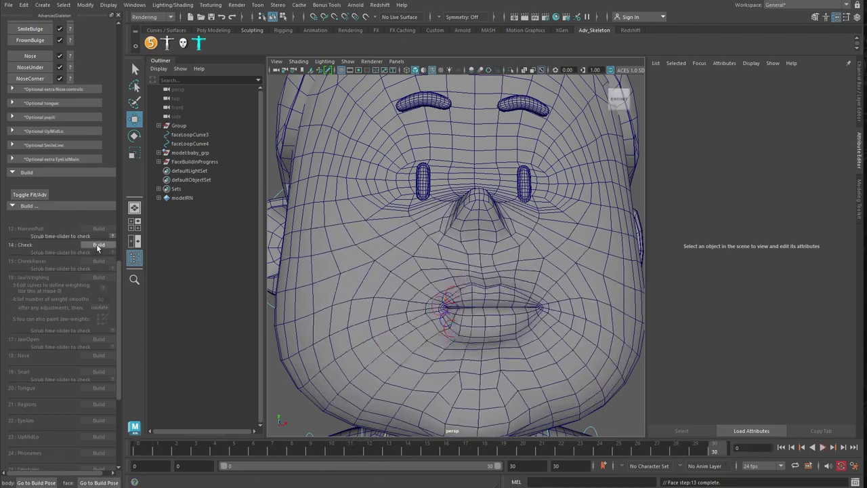
- Build the Cheek, CheekRaiser, JawWeighting and JawOpen stages of the face rig in order
click(98, 244)
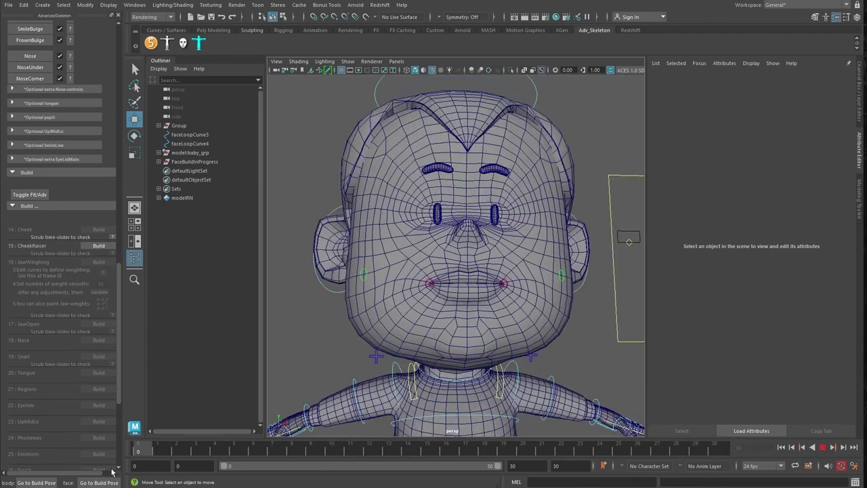
click(99, 245)
click(98, 246)
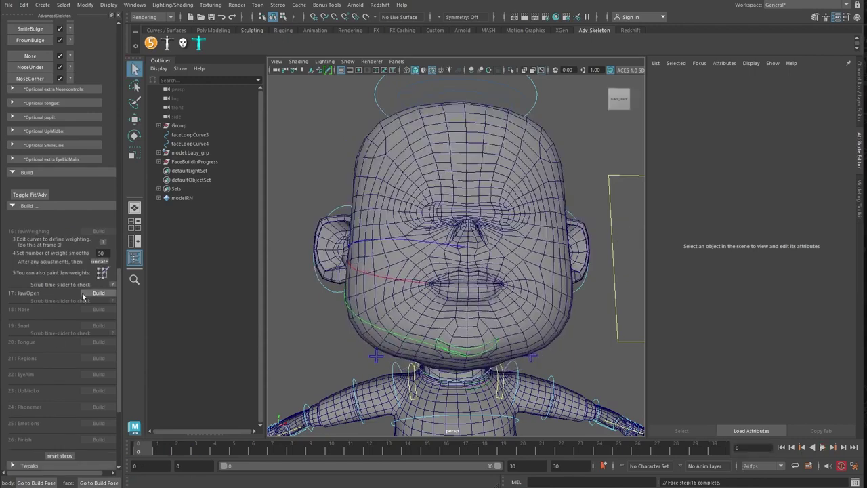
click(98, 293)
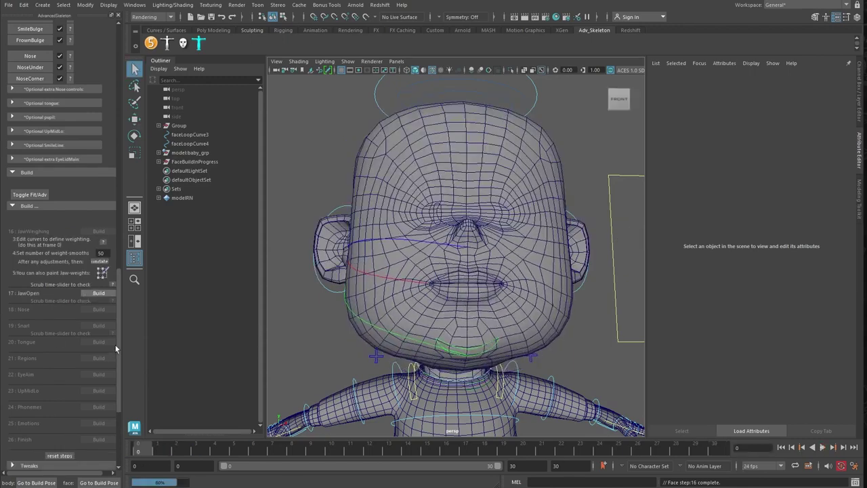
- Build the remaining face rig stages in order, from Nose and Snarl through Regions, EyeAim, Phonemes and Emotions to Finish
click(98, 248)
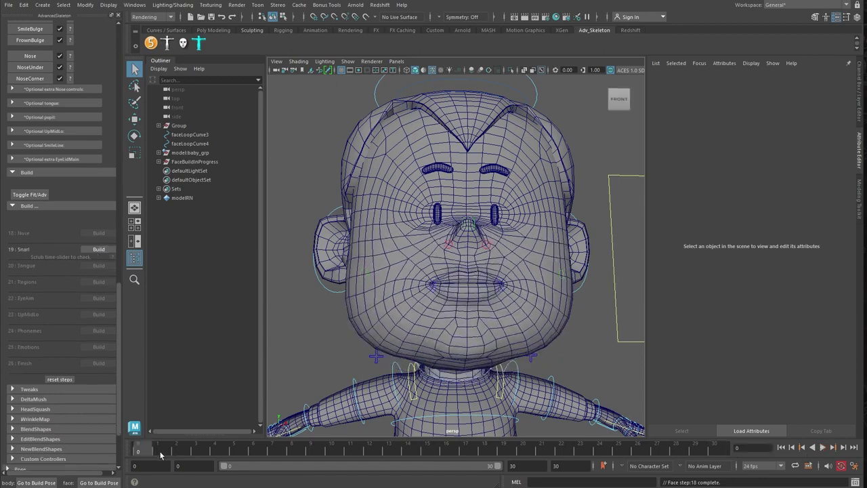
click(100, 251)
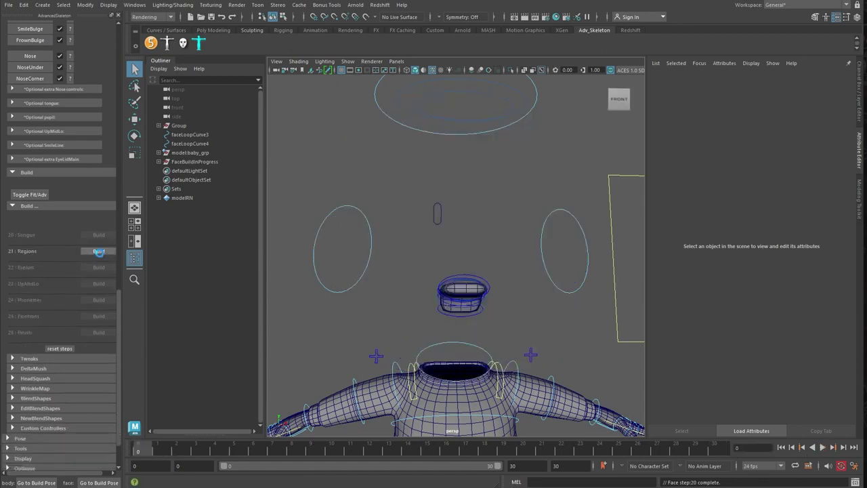
click(100, 253)
click(101, 254)
click(102, 255)
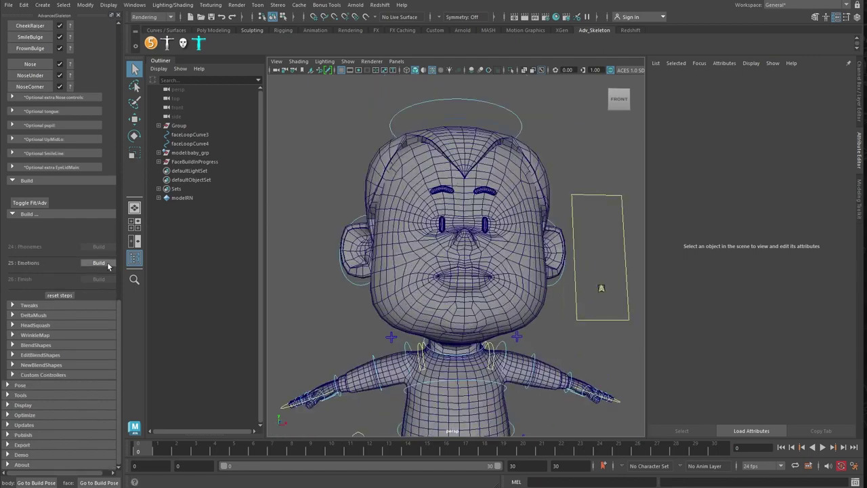
click(110, 265)
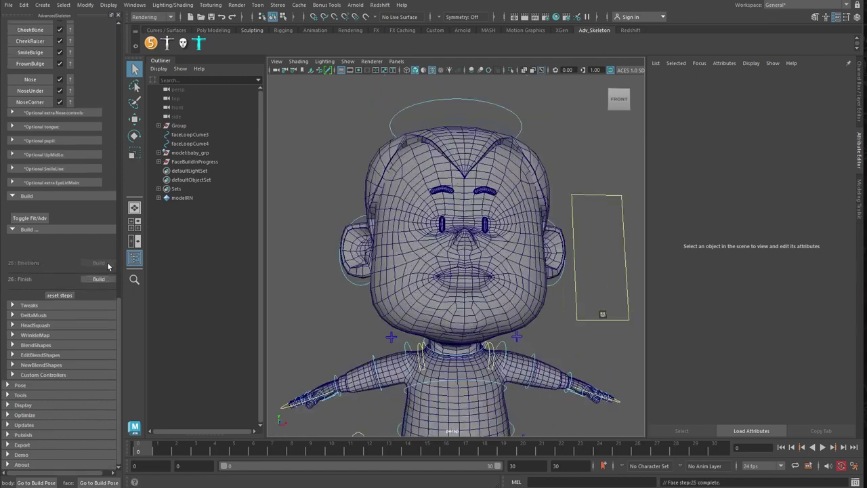
click(101, 280)
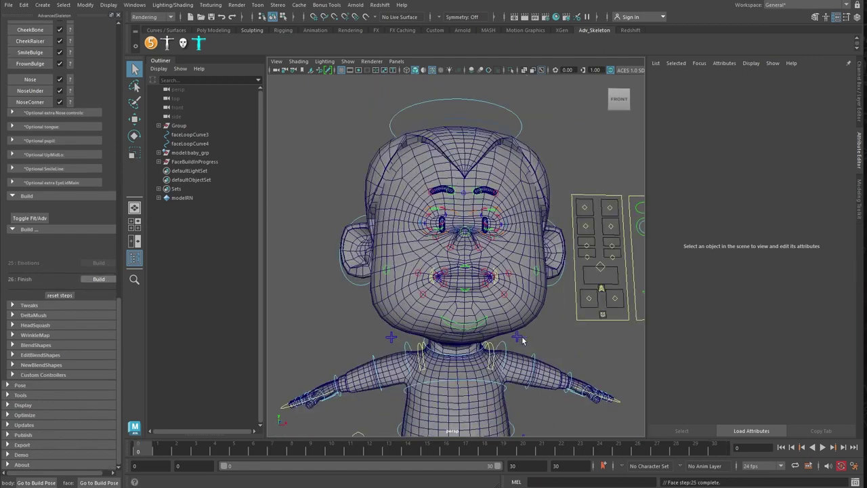
- Test the emotions control by setting Sad and Angry to 10 in turn, undoing each change
alt+drag(539, 327, 508, 332)
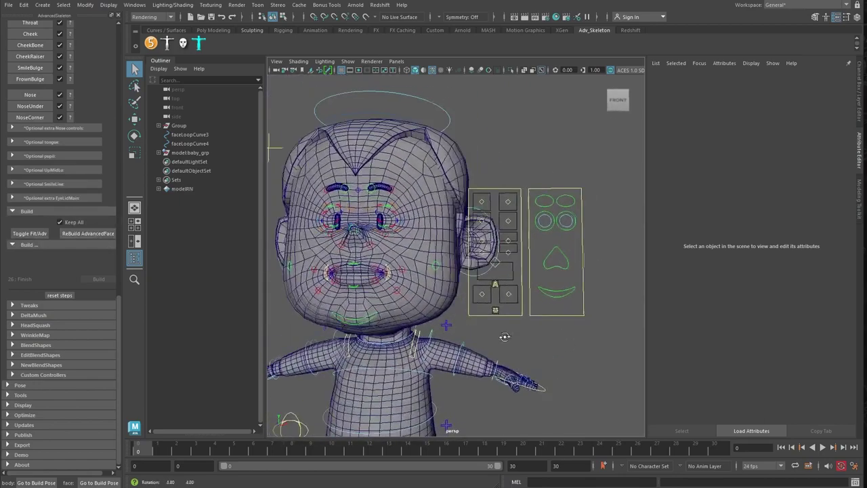
click(496, 310)
click(859, 95)
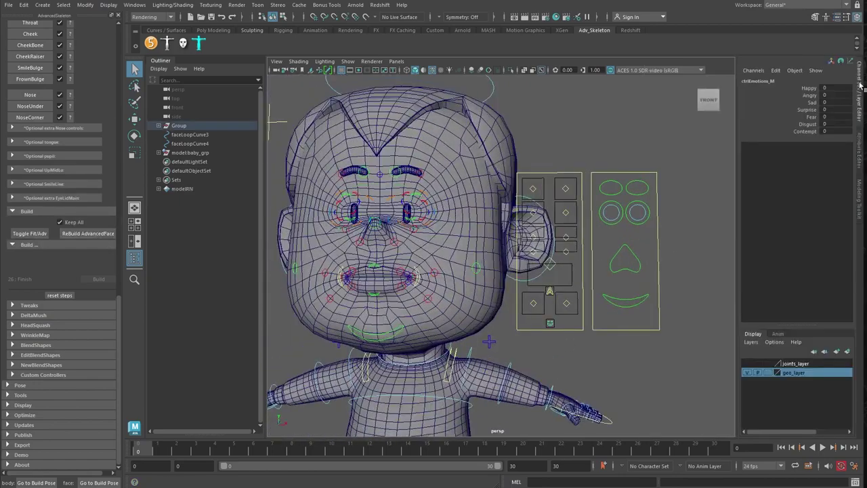
click(825, 102)
text(10)
key(Return)
key(ctrl+z)
click(837, 95)
text(10)
key(Return)
key(ctrl+z)
- Test the phonemes control by setting Rrr to 10, and reset it to 0
click(550, 291)
click(825, 130)
text(10)
key(Return)
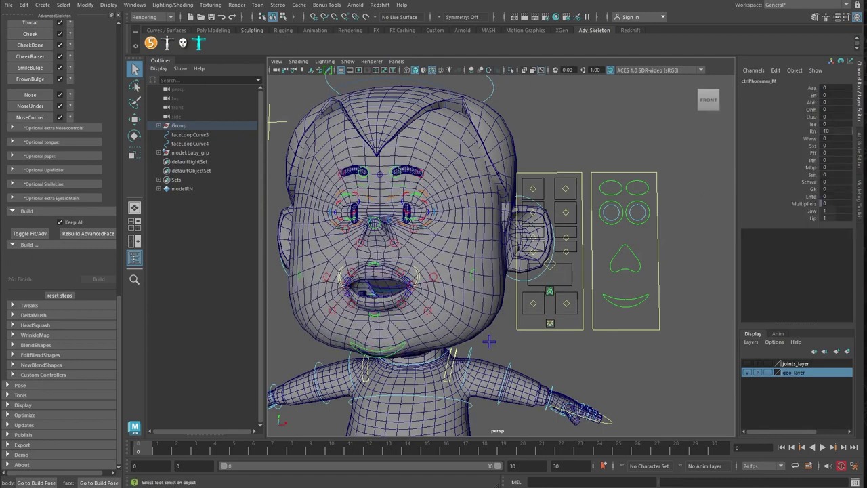
text(0)
key(Return)
mouse_move(829, 140)
mouse_down()
mouse_move(850, 139)
mouse_move(825, 140)
mouse_up()
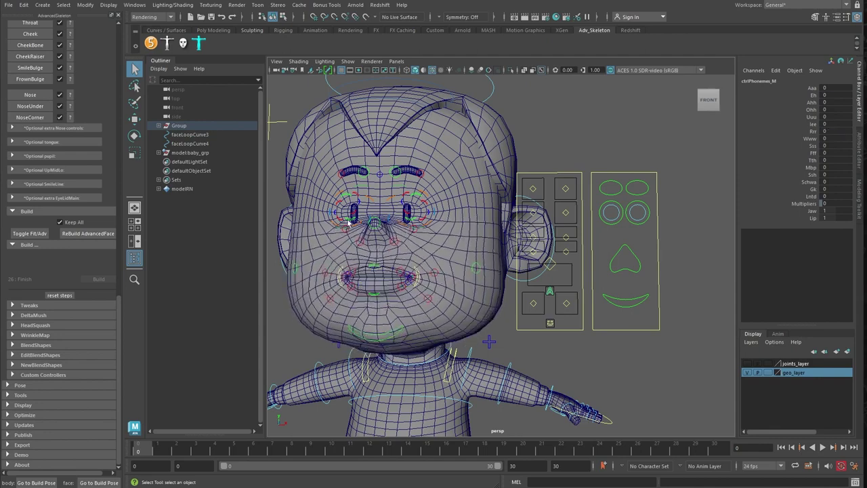
- Test the eye aim control by moving it downward in front of the face, and undo the move
click(349, 221)
scroll(284, 223, up, 5)
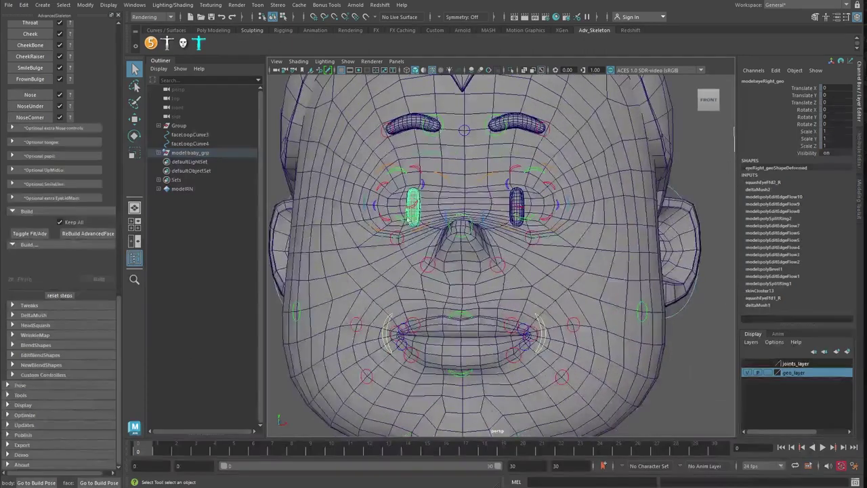
click(414, 207)
scroll(457, 223, down, 5)
click(448, 164)
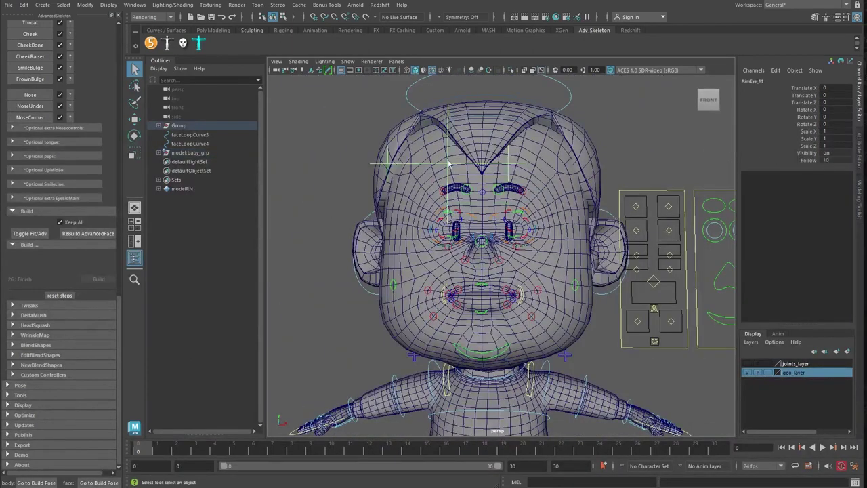
key(w)
drag(452, 171, 459, 233)
key(ctrl+z)
- Test a brow control in the face control box by moving it around, undo the moves and clear the selection
scroll(489, 242, up, 5)
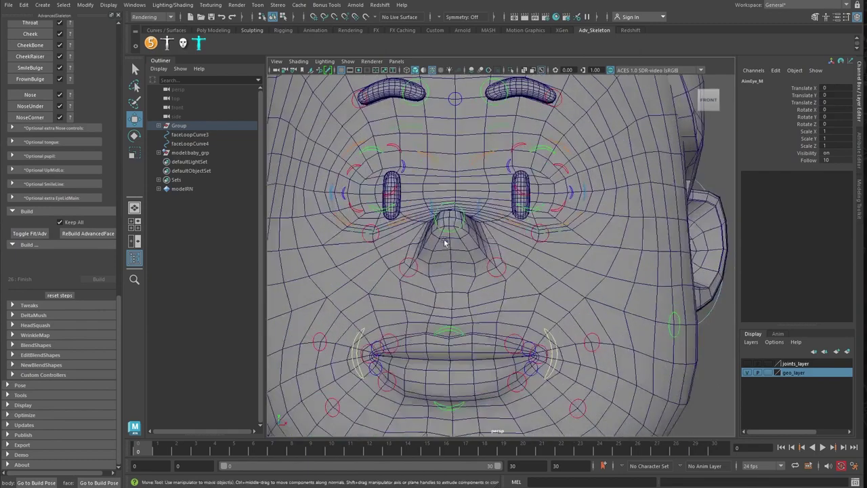
alt+middle_drag(443, 240, 486, 265)
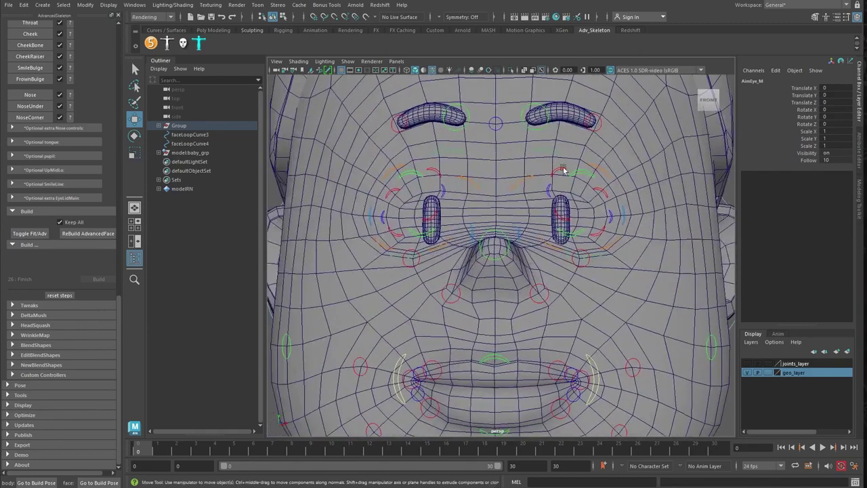
scroll(557, 197, down, 5)
alt+middle_drag(600, 239, 515, 232)
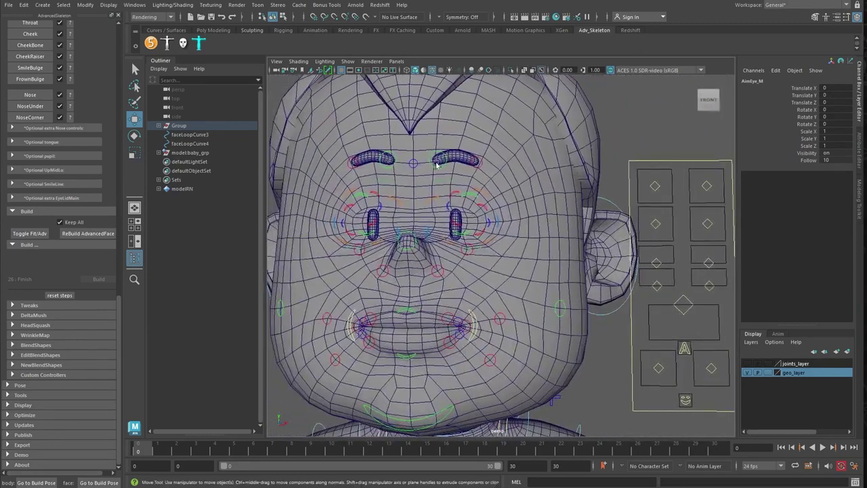
click(655, 187)
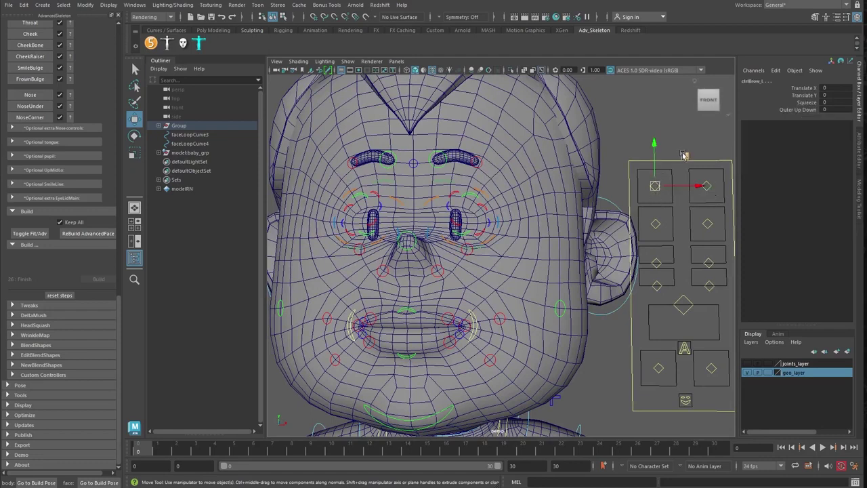
middle_drag(685, 156, 702, 191)
key(ctrl+z)
key(ctrl+z)
key(ctrl+z)
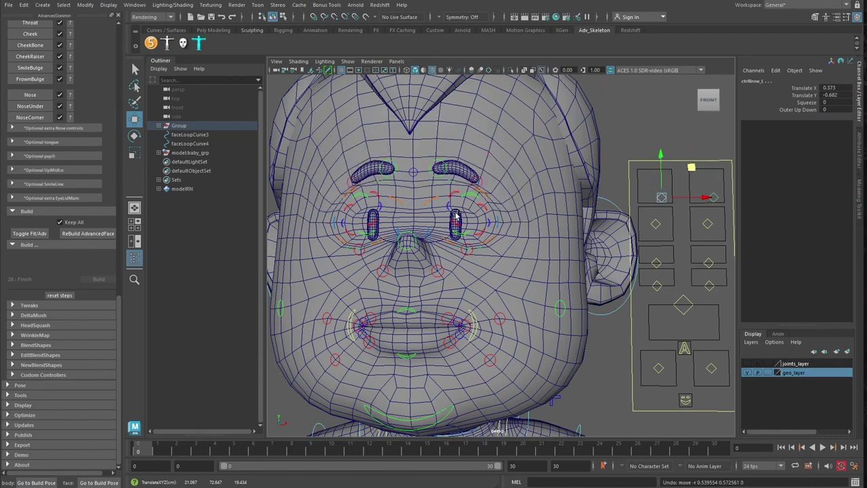
key(ctrl+z)
click(604, 135)
scroll(596, 165, down, 7)
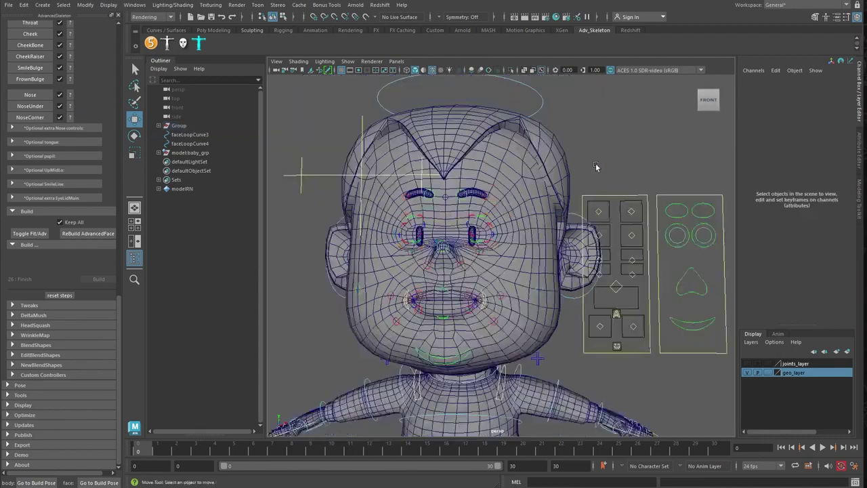
alt+drag(489, 212, 530, 222)
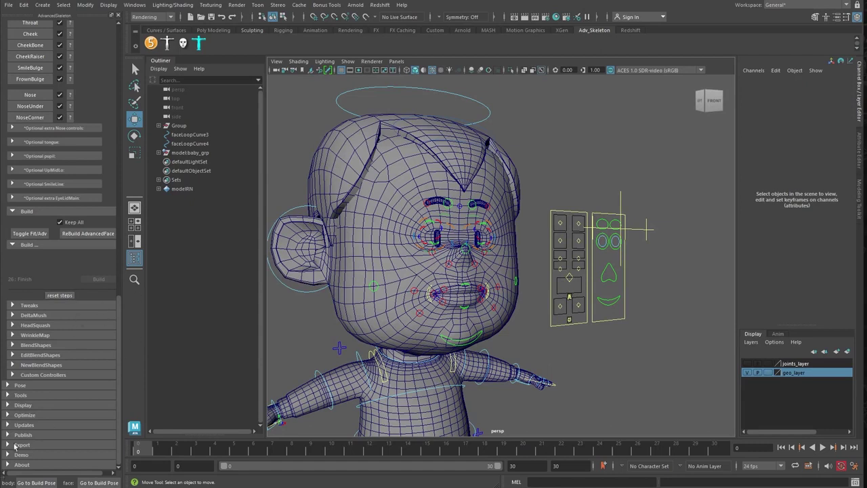
- Publish the finished rig and check the files in the Rigging folder
click(8, 435)
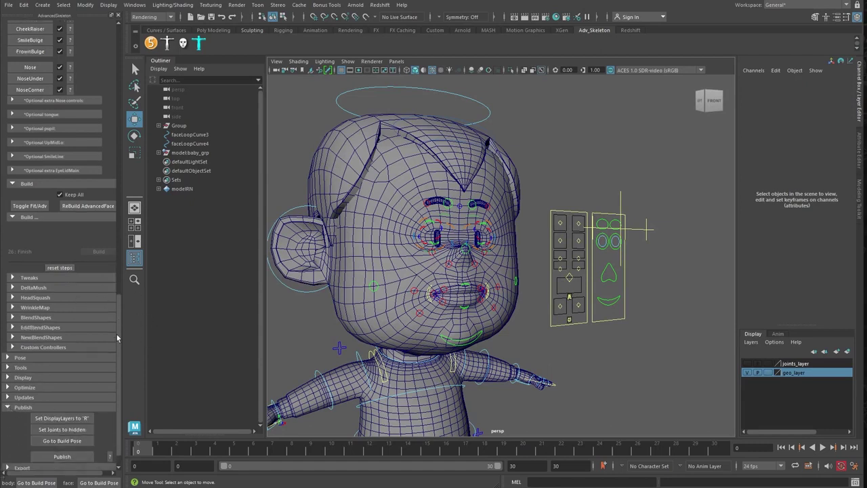
scroll(112, 407, down, 2)
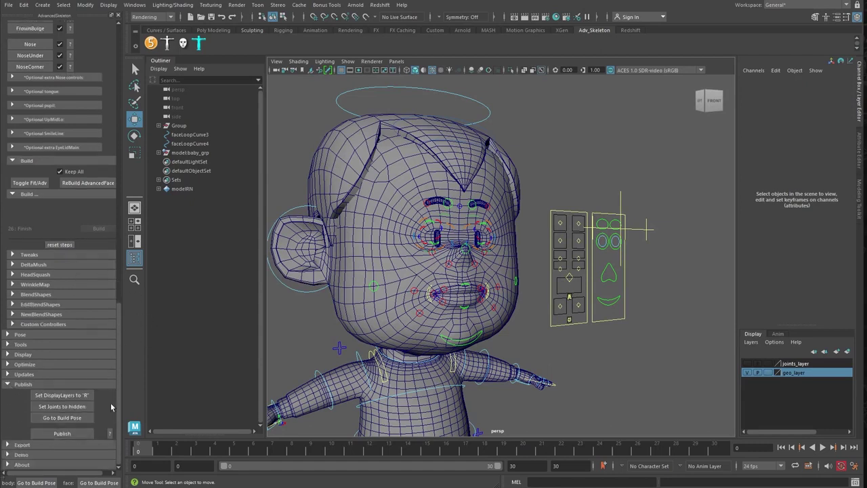
click(74, 434)
drag(689, 124, 705, 93)
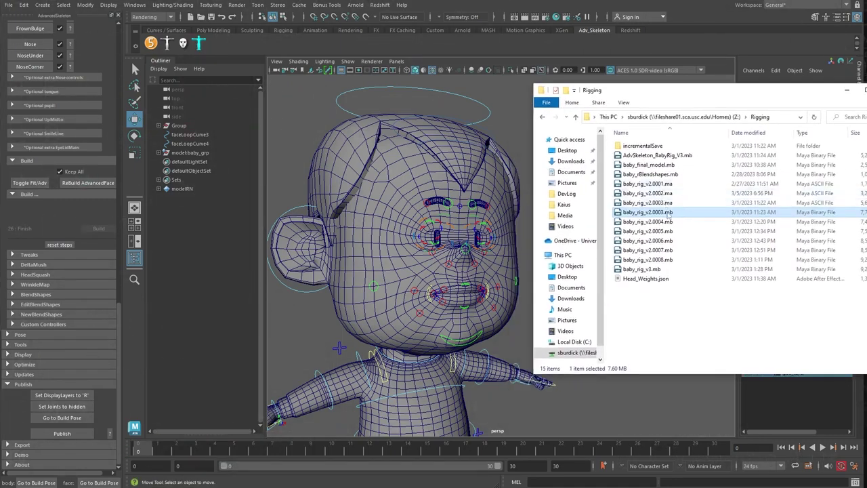
click(846, 91)
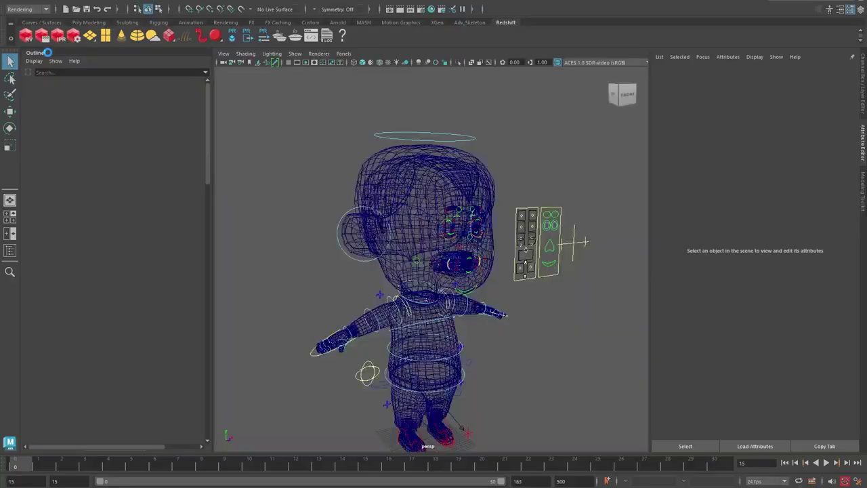
- Examine the opened rig's head, eyes and mouth up close in both wireframe and shaded display
scroll(384, 252, up, 15)
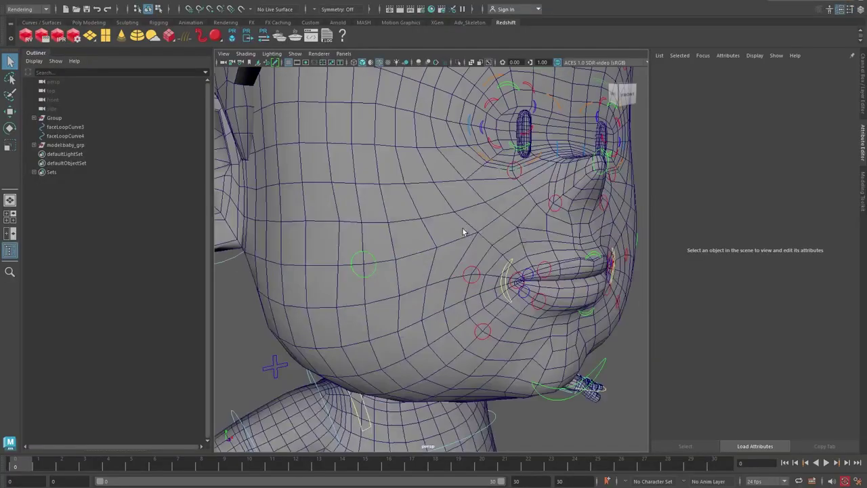
alt+drag(384, 252, 391, 215)
key(4)
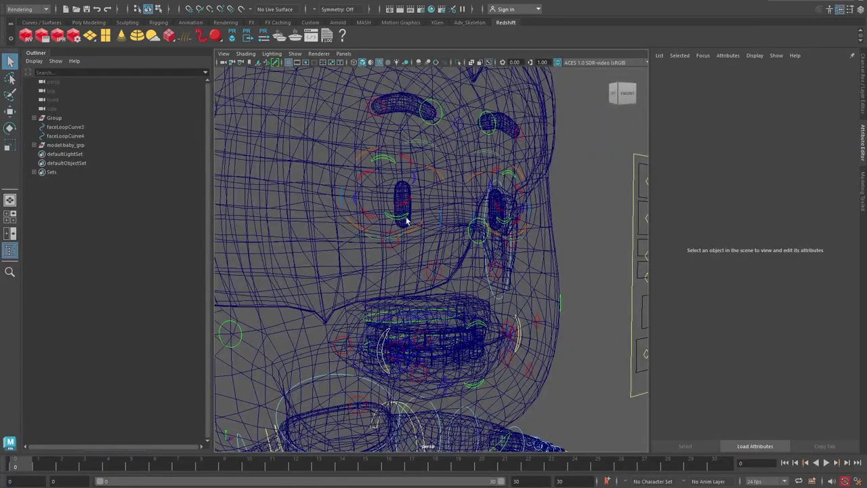
scroll(407, 220, down, 5)
key(5)
key(4)
key(5)
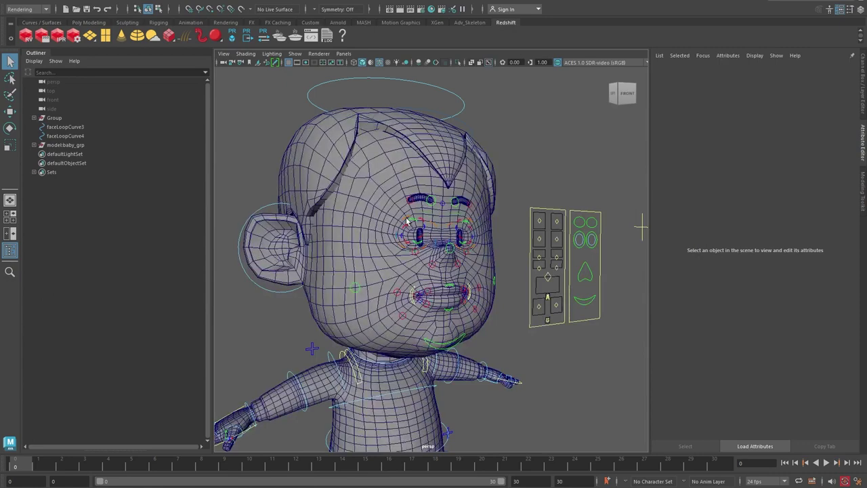
scroll(406, 220, up, 5)
alt+drag(407, 220, 467, 230)
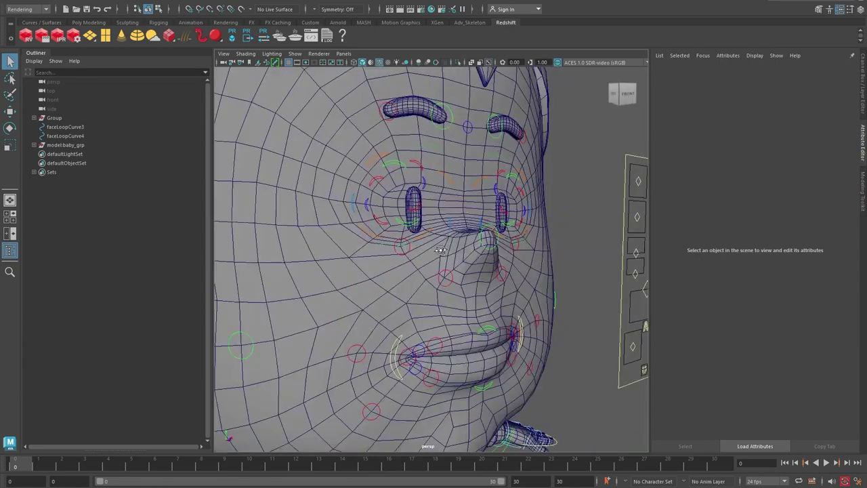
- Select both eye meshes and switch to the Rigging menu set, dismissing the animBot window
click(415, 213)
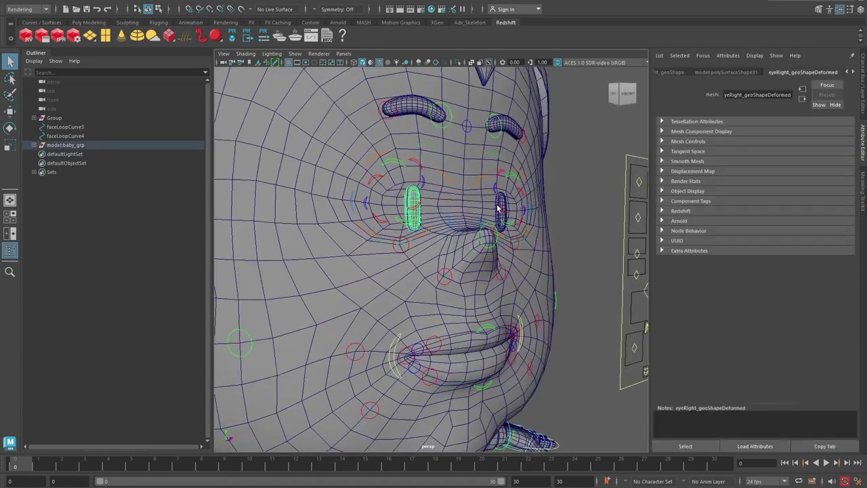
shift+click(498, 208)
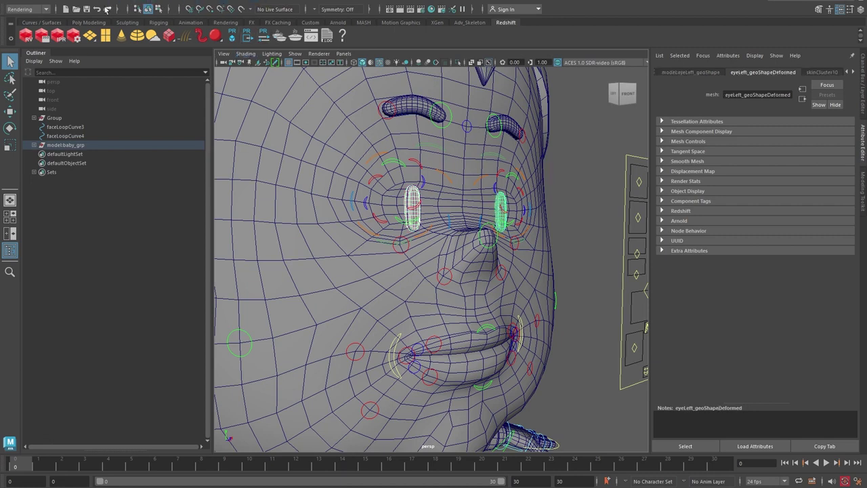
click(24, 34)
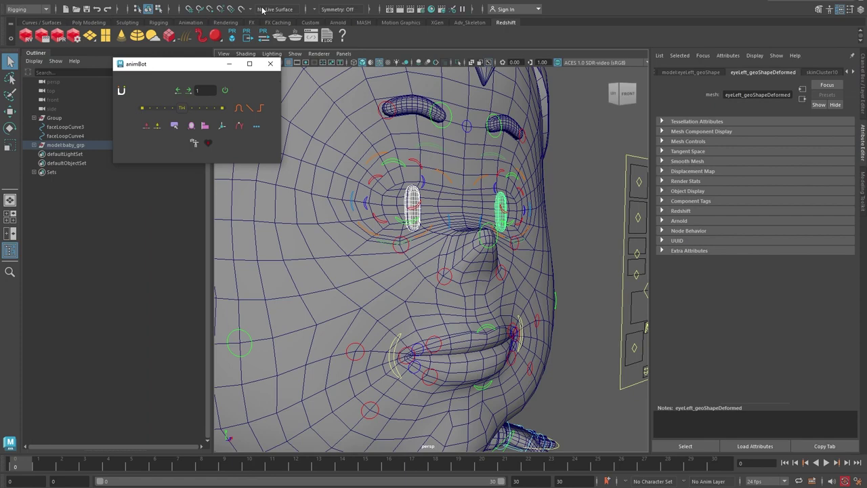
click(273, 63)
click(185, 1)
click(228, 40)
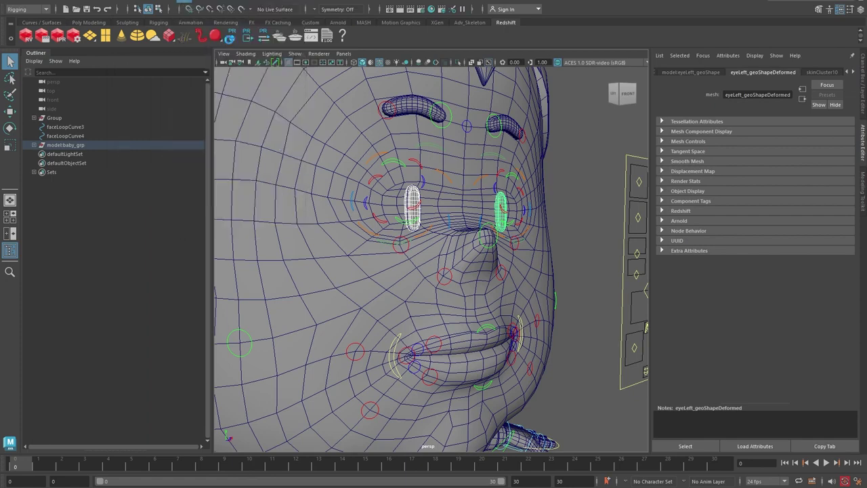
- Select the eyelid controls around both eyes to inspect them, and clear the selection
scroll(557, 274, down, 5)
click(518, 258)
scroll(428, 246, up, 4)
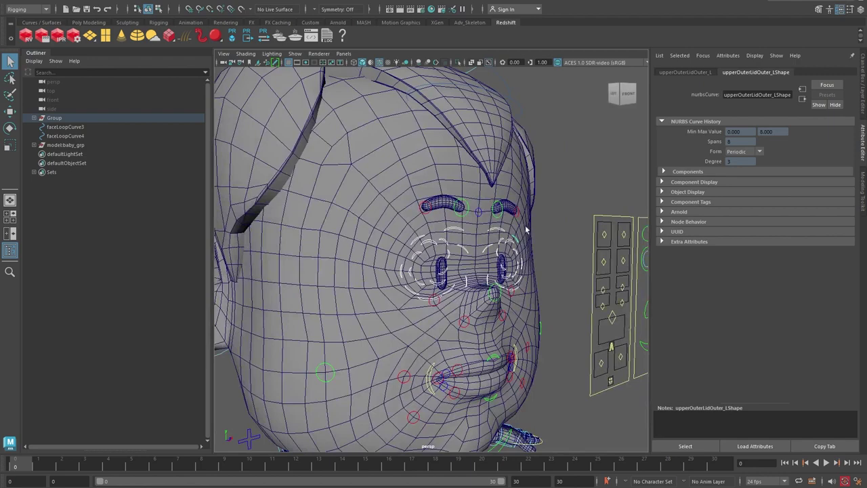
click(557, 214)
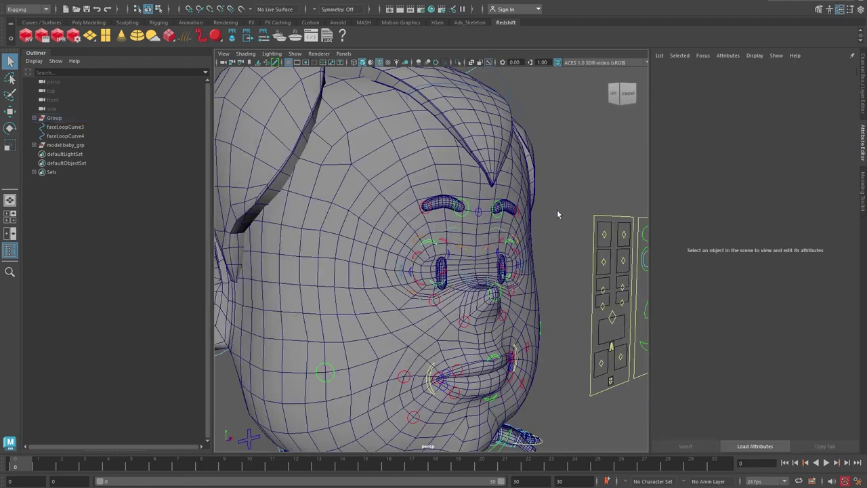
- Show the deformation skeleton by breaking the connection on Root_M's Visibility and setting it to 1
click(864, 77)
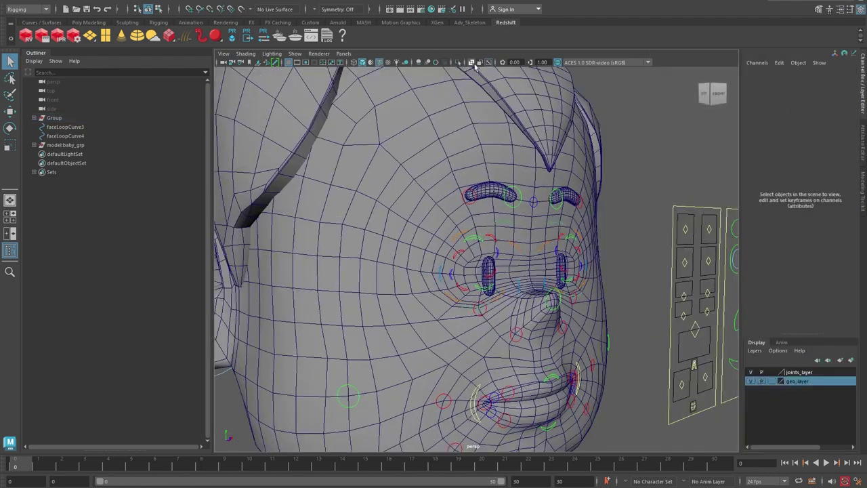
click(34, 118)
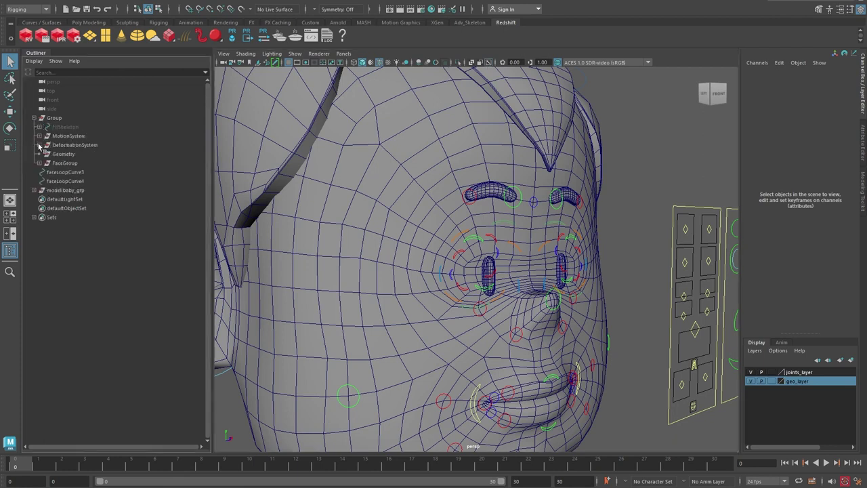
click(38, 145)
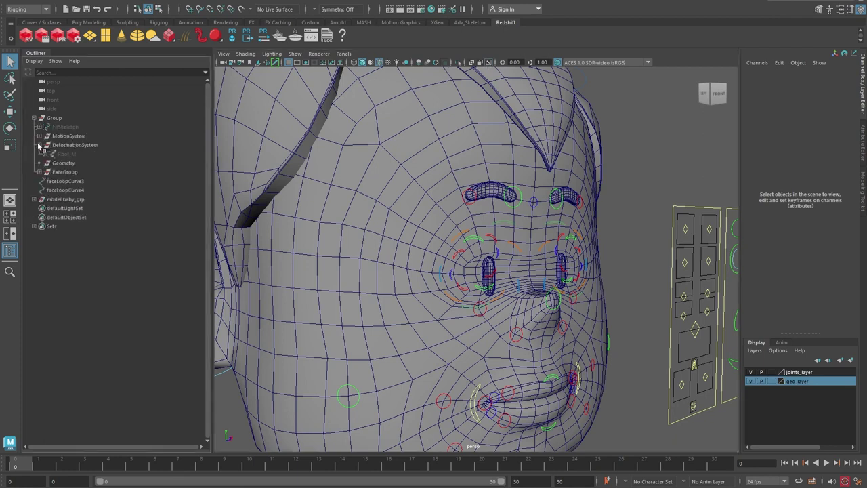
click(53, 154)
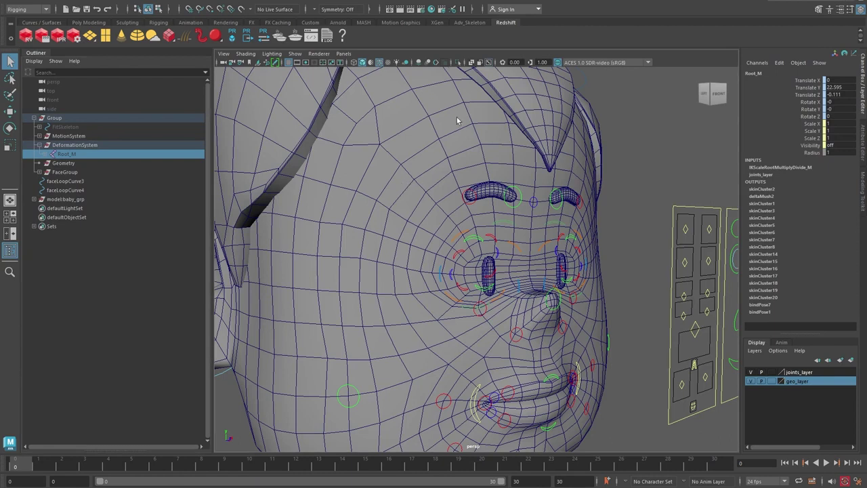
click(813, 146)
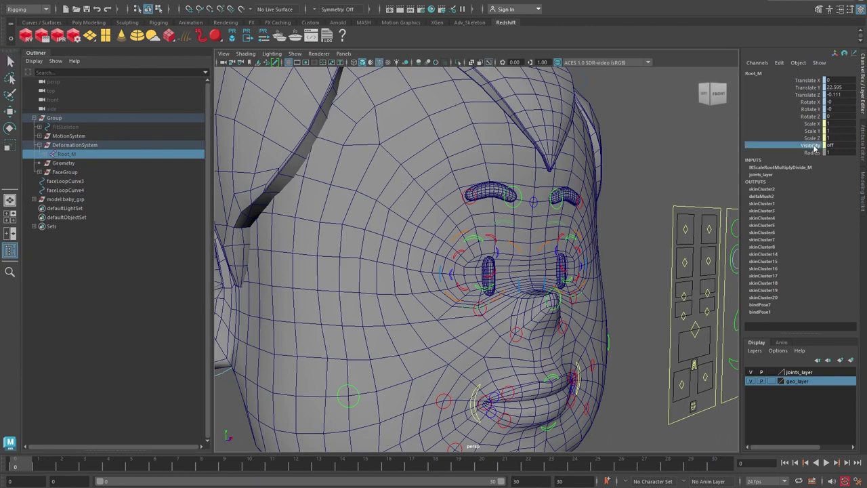
right_click(813, 146)
click(789, 317)
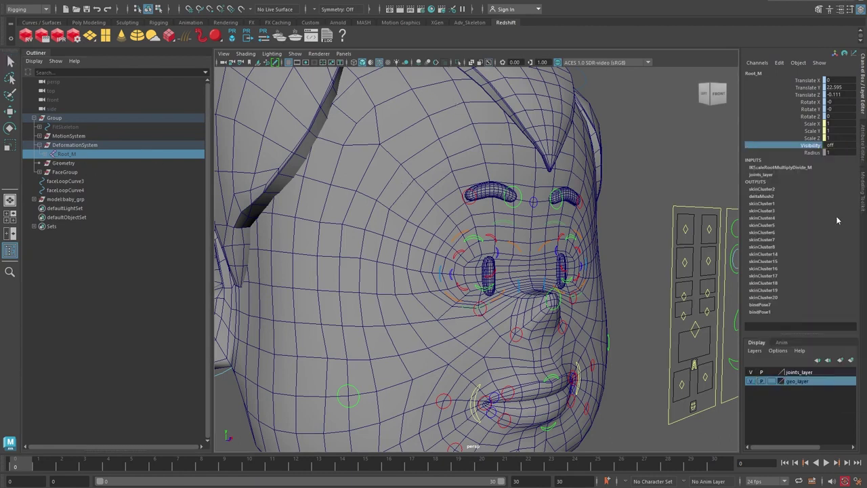
click(833, 145)
text(1)
key(Return)
key(q)
click(661, 208)
- Select eyelid joints around the right eye, including the lower outer row, and locate them in the scene hierarchy
scroll(513, 265, up, 5)
alt+drag(512, 265, 387, 194)
alt+drag(476, 232, 570, 237)
click(500, 296)
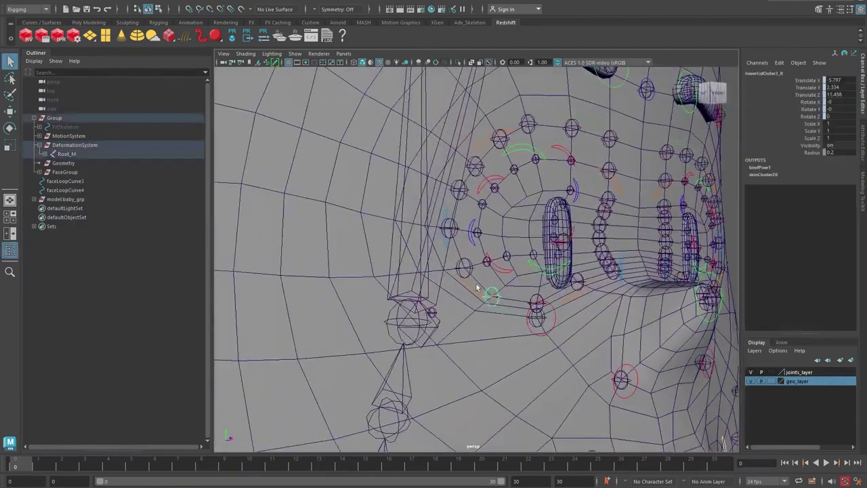
shift+click(466, 268)
click(466, 269)
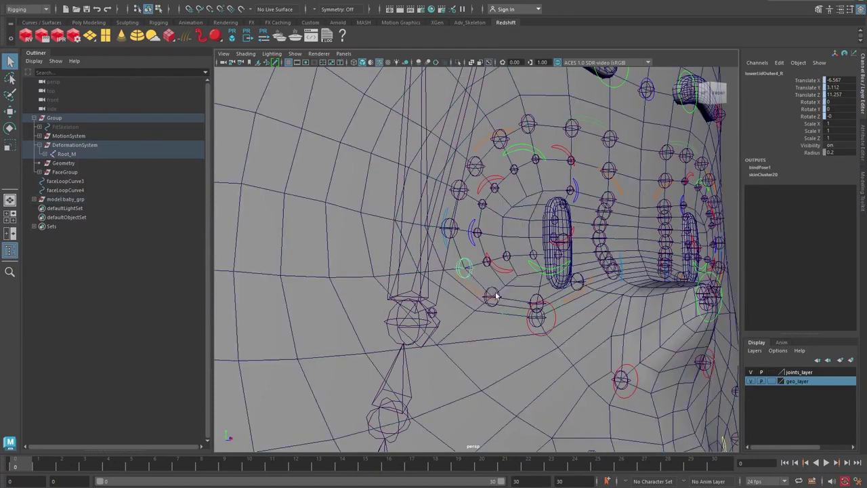
shift+click(495, 297)
shift+click(538, 303)
shift+click(578, 283)
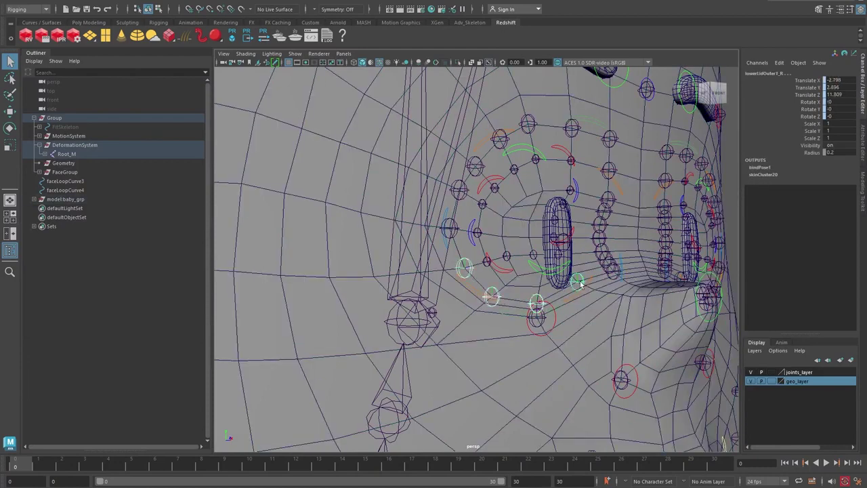
shift+click(534, 256)
shift+click(507, 256)
shift+click(486, 261)
shift+click(477, 233)
shift+click(449, 230)
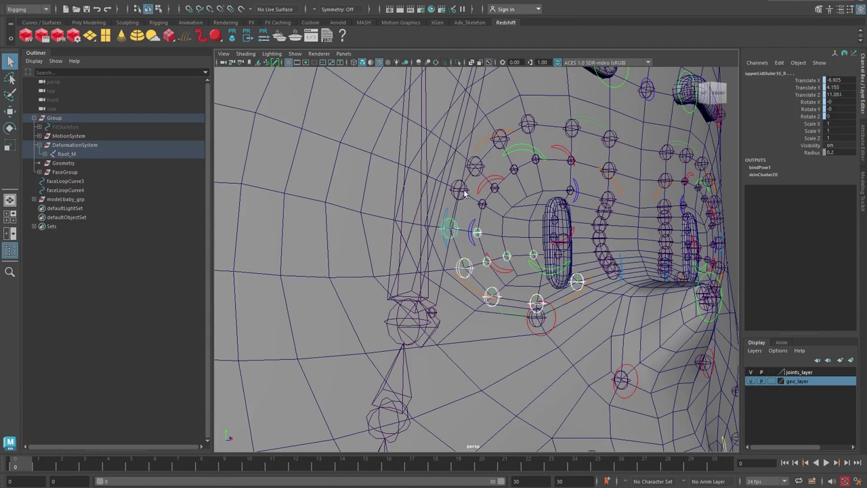
shift+click(461, 191)
shift+click(475, 166)
key(f)
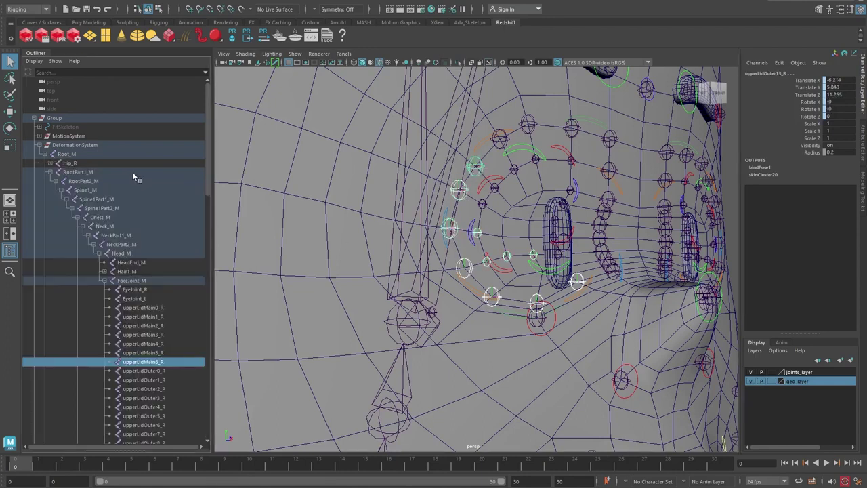
scroll(141, 305, down, 3)
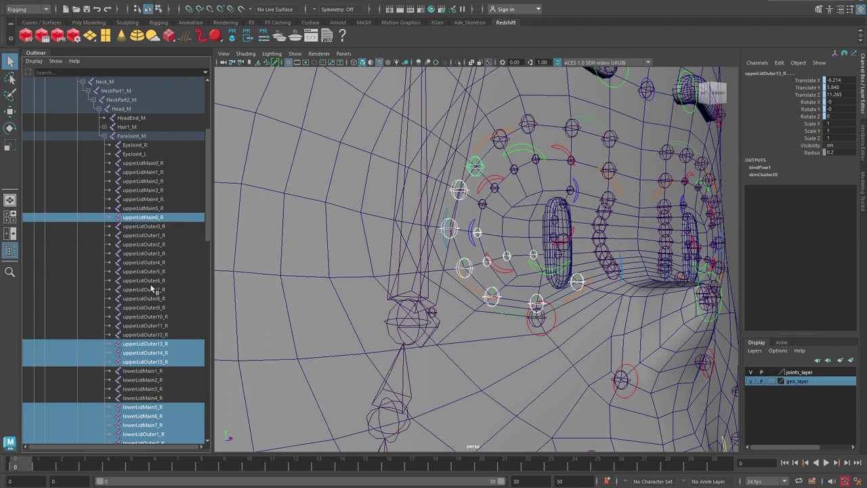
- Delete all eyelid joints of both eyes under FaceJoint_M, from upperLidMain0_R to lowerLidOuter4_L
click(161, 221)
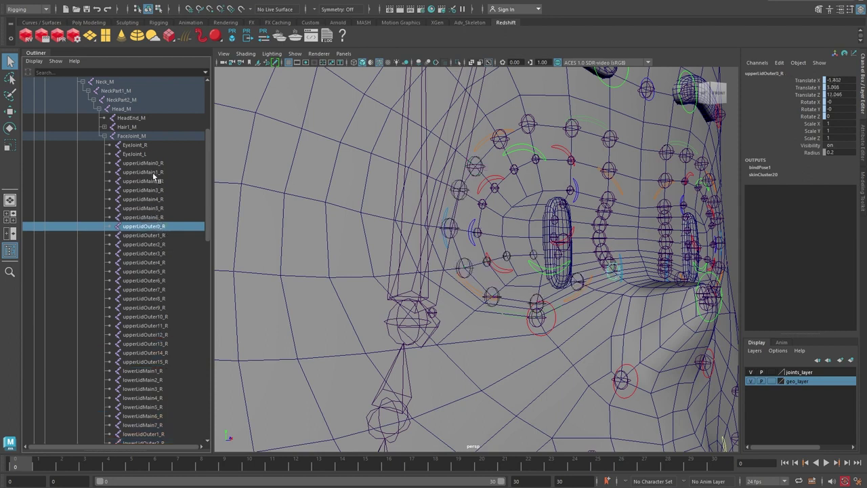
scroll(154, 196, down, 4)
scroll(157, 211, down, 5)
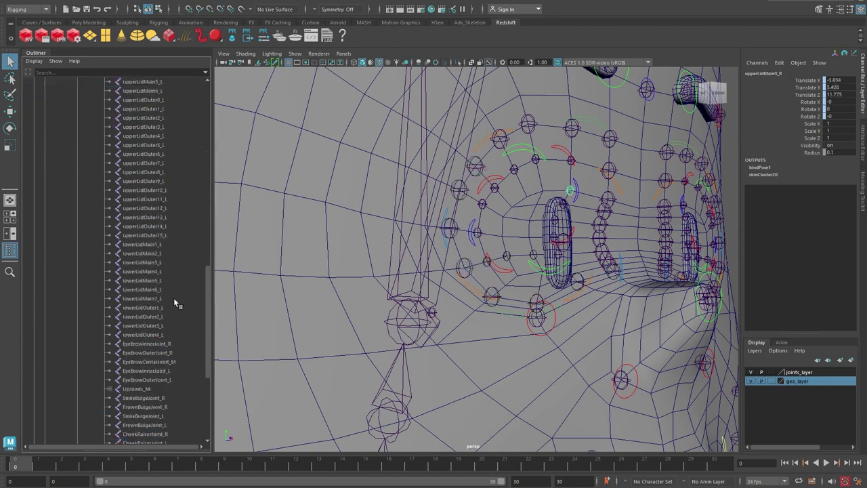
shift+click(149, 335)
scroll(534, 295, down, 5)
alt+drag(534, 296, 532, 213)
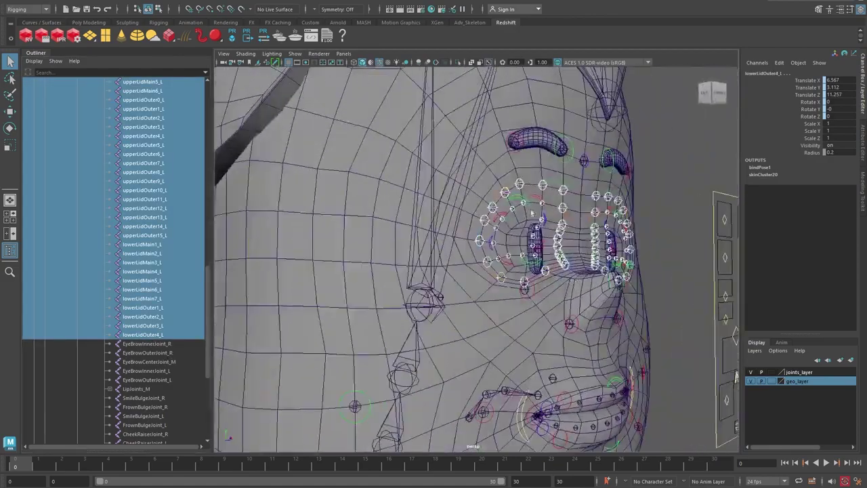
alt+drag(626, 195, 513, 280)
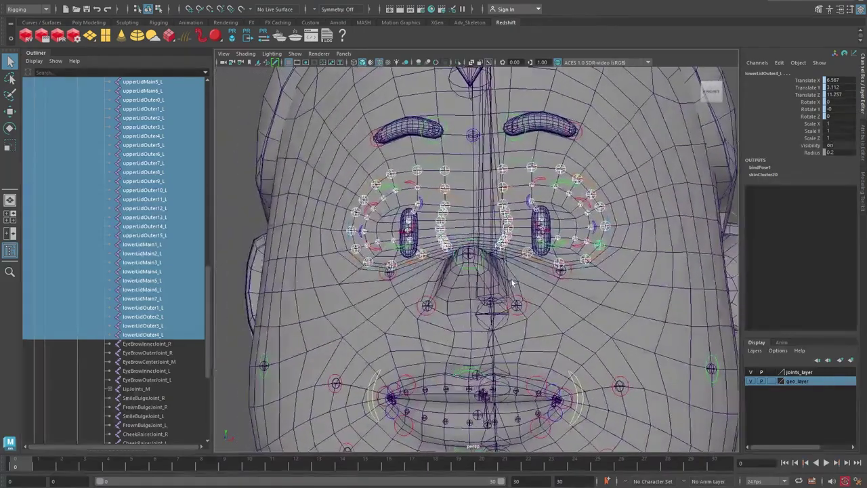
click(491, 232)
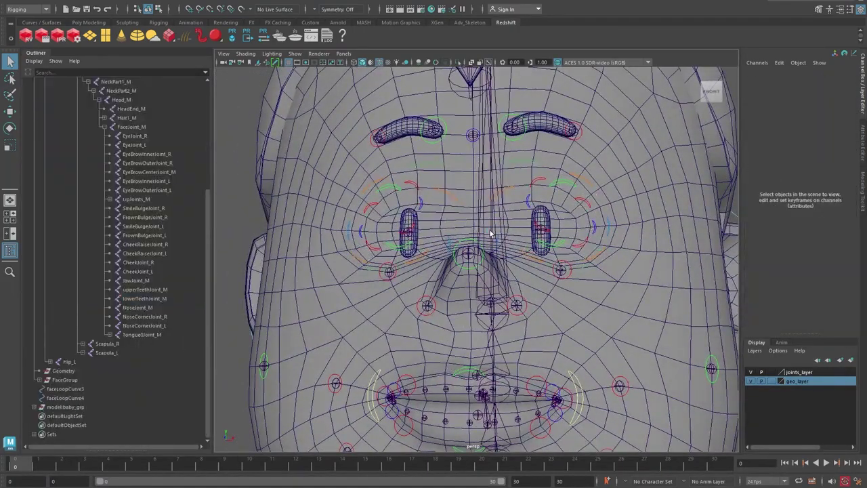
- Delete the right eye's lid control groups under SideReverse_R, from EyeRegionOffset_R to lowerOuterLidOuterOffset_R
click(421, 261)
key(f)
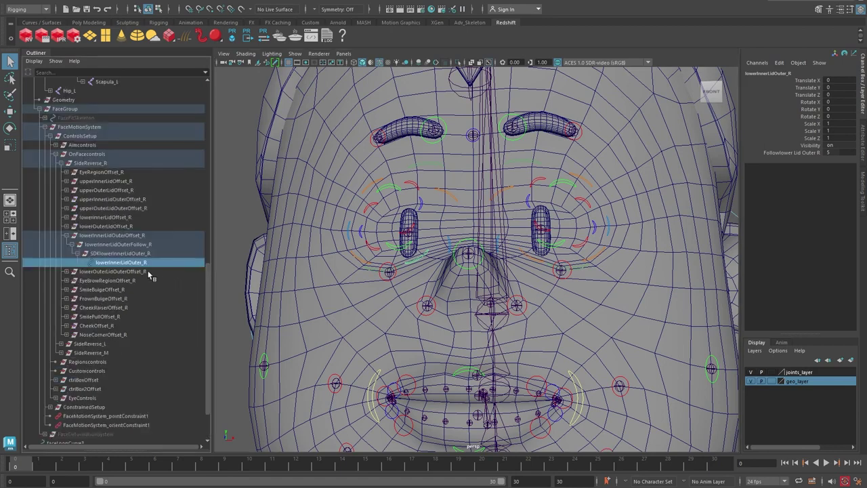
click(102, 218)
click(105, 208)
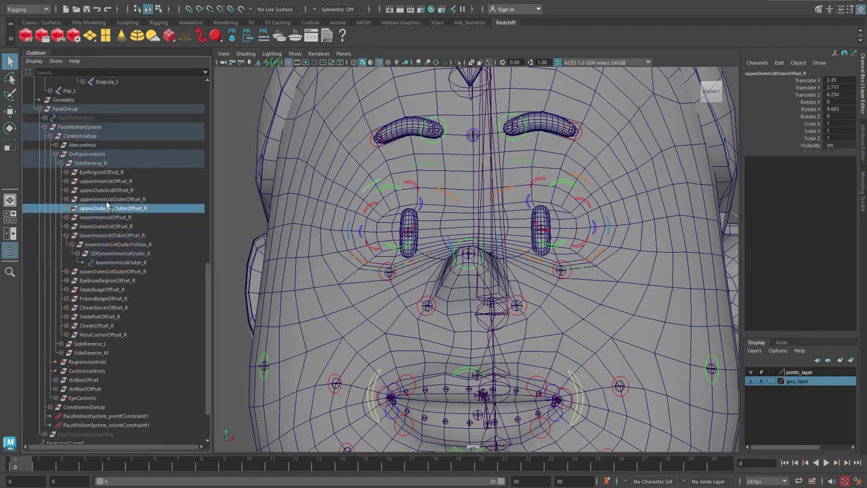
click(104, 200)
click(100, 182)
shift+click(119, 269)
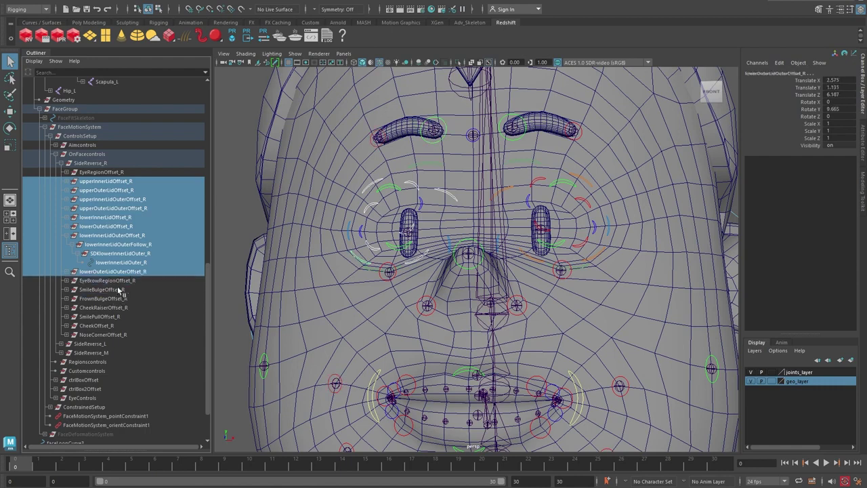
ctrl+click(100, 172)
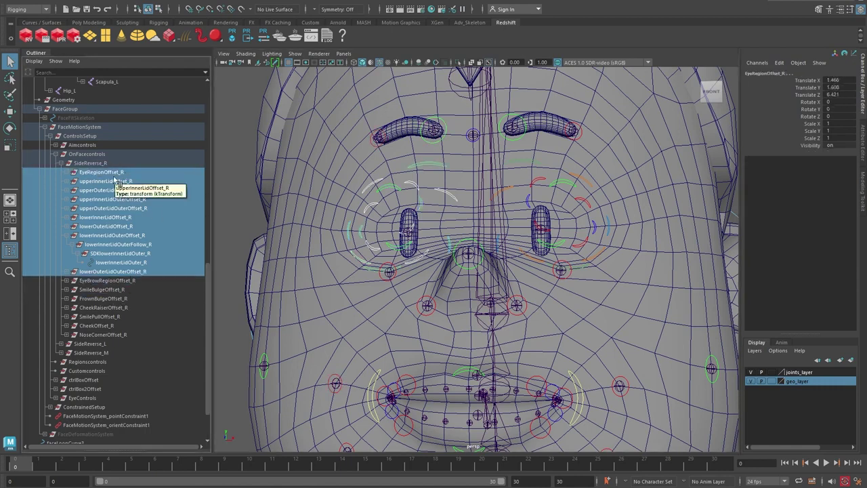
key(Delete)
- Delete the left eye's lid control groups under SideReverse_L, from EyeRegionOffset_L to lowerOuterLidOuterOffset_L
click(529, 201)
key(f)
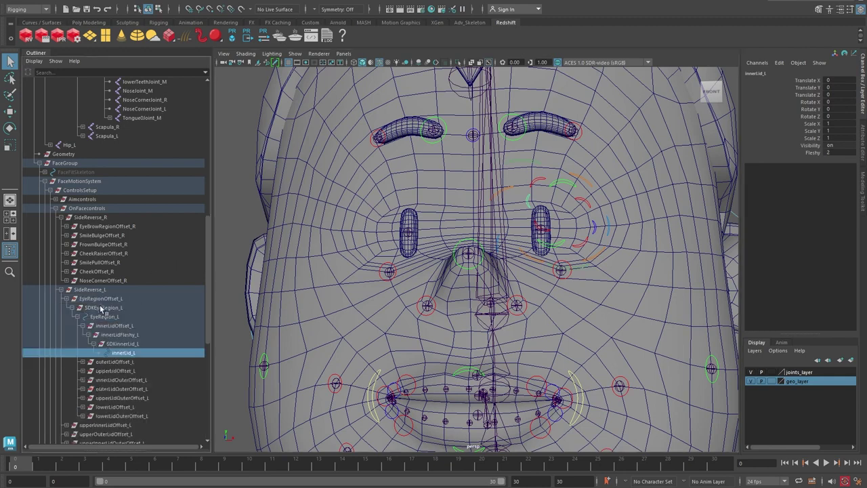
click(136, 298)
drag(112, 365, 114, 344)
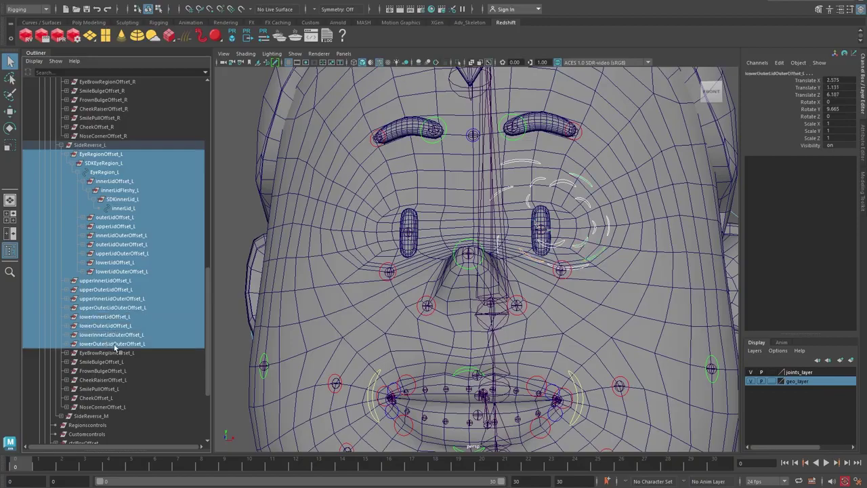
click(567, 235)
alt+drag(460, 244, 520, 249)
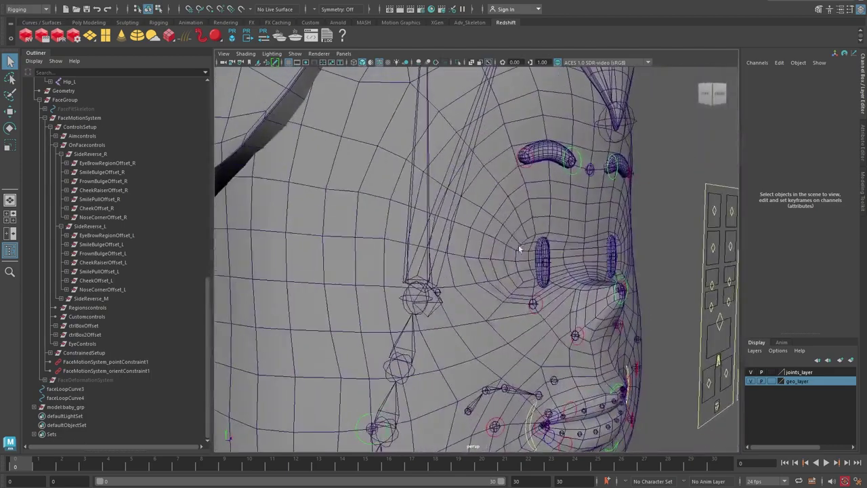
- Delete the construction history of the right and left eye meshes
click(543, 252)
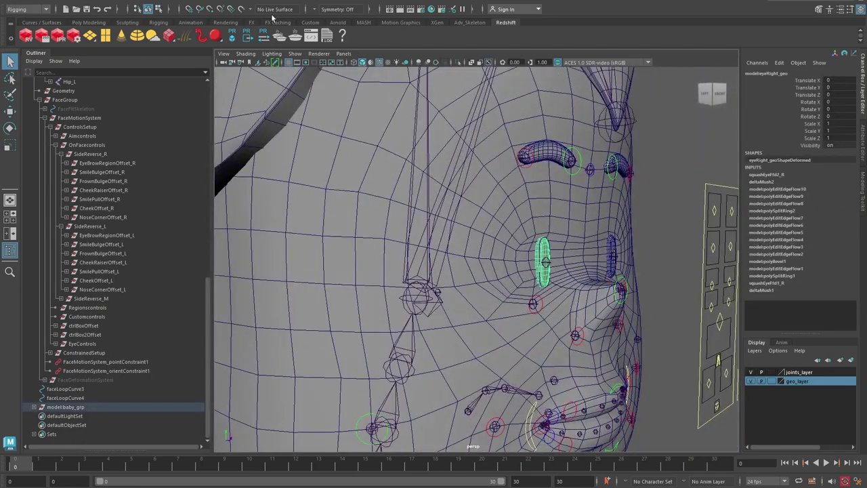
click(89, 22)
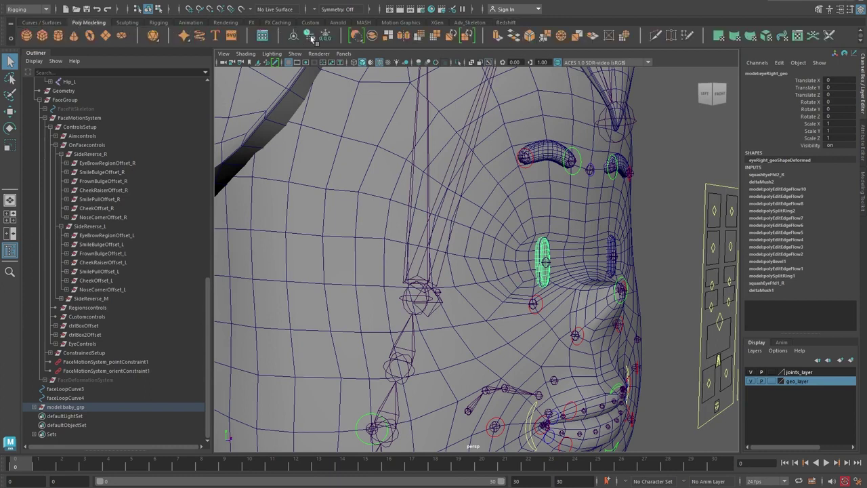
click(310, 36)
click(608, 246)
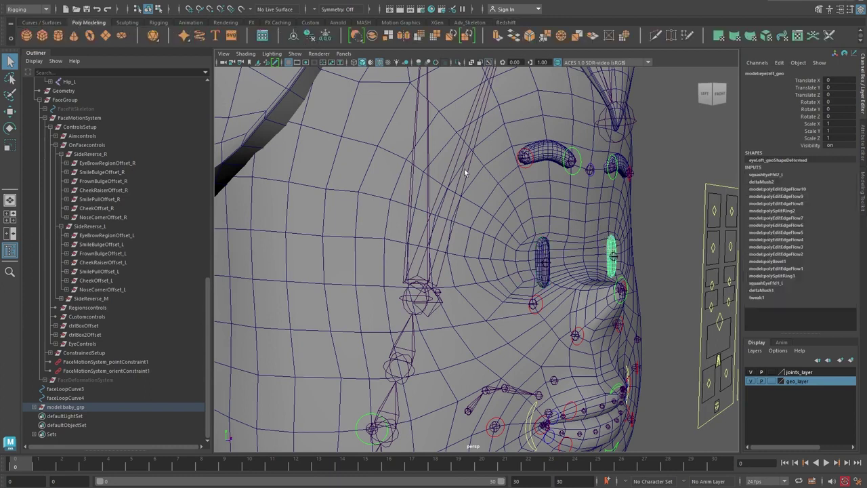
click(310, 35)
alt+middle_drag(614, 237, 484, 221)
alt+drag(483, 221, 466, 235)
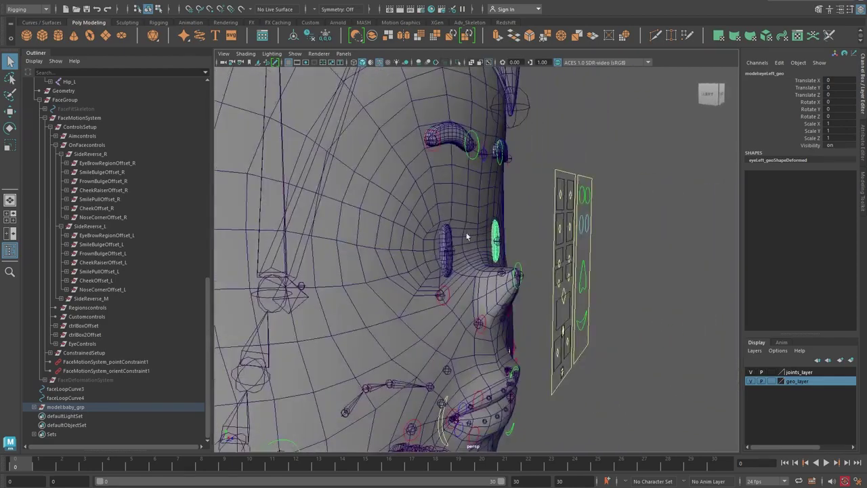
- Center the pivots of both eye meshes and freeze their transformations
shift+click(450, 238)
key(w)
scroll(491, 250, down, 10)
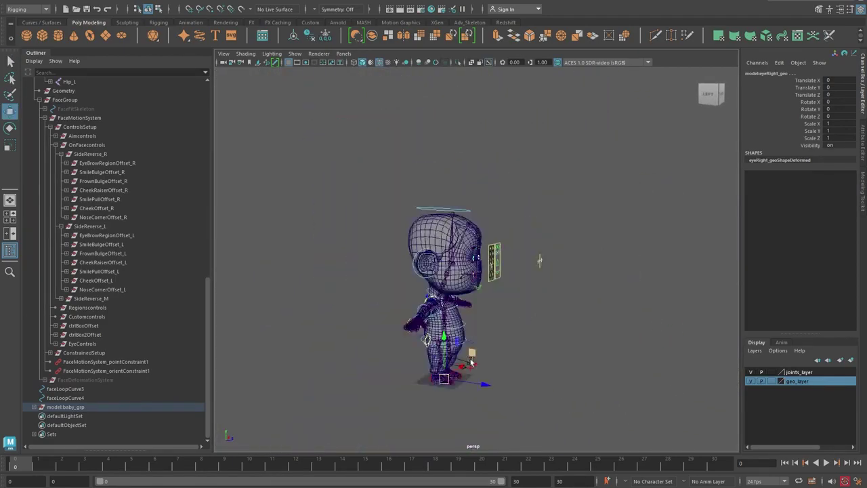
key(f)
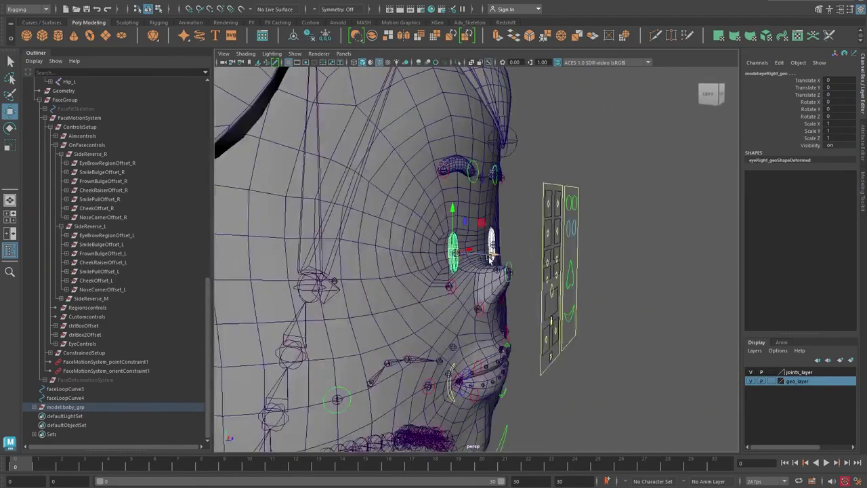
drag(489, 259, 406, 246)
click(466, 250)
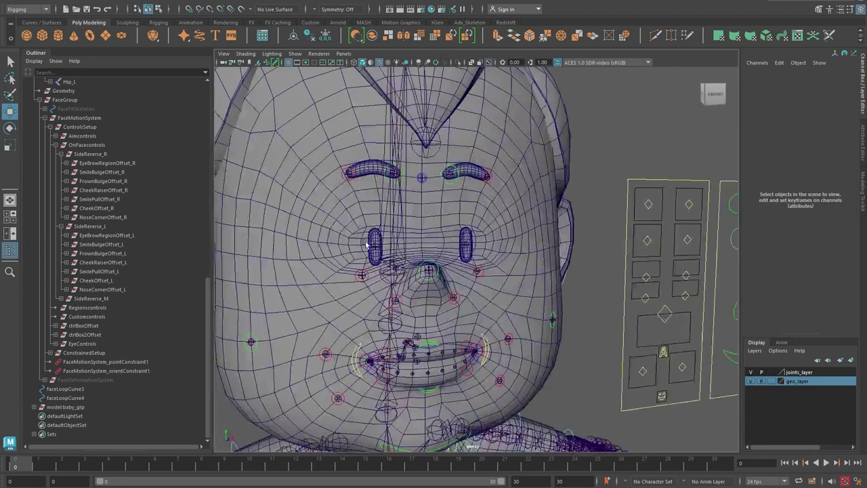
click(370, 240)
shift+click(465, 236)
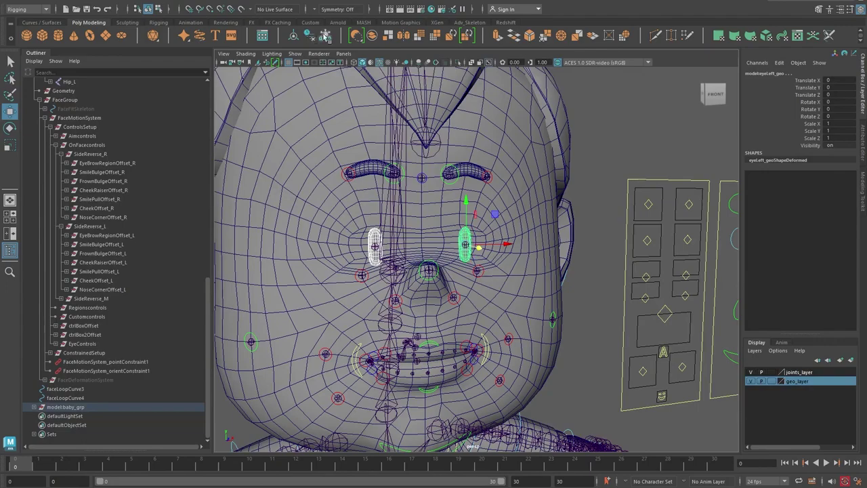
click(521, 244)
- Move the left eye mesh about 0.45 units along Z and freeze its transformations
scroll(521, 243, up, 5)
alt+middle_drag(481, 246, 545, 250)
alt+drag(544, 250, 357, 256)
click(435, 250)
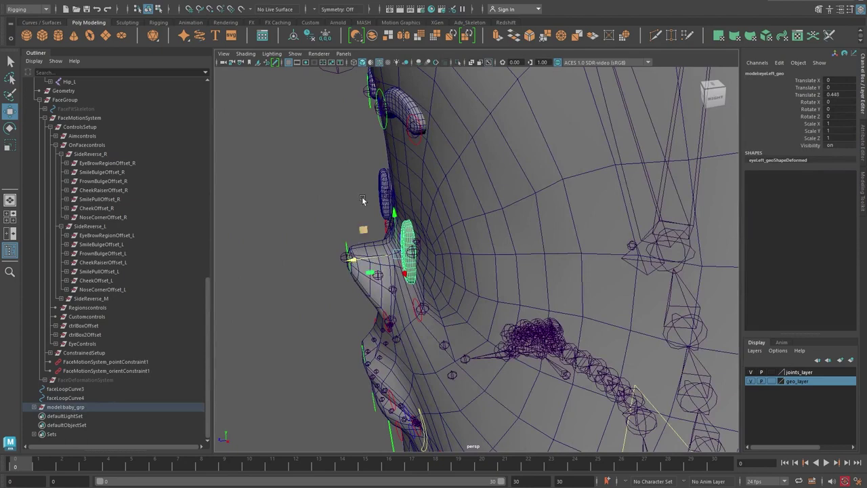
alt+drag(336, 189, 320, 164)
click(327, 35)
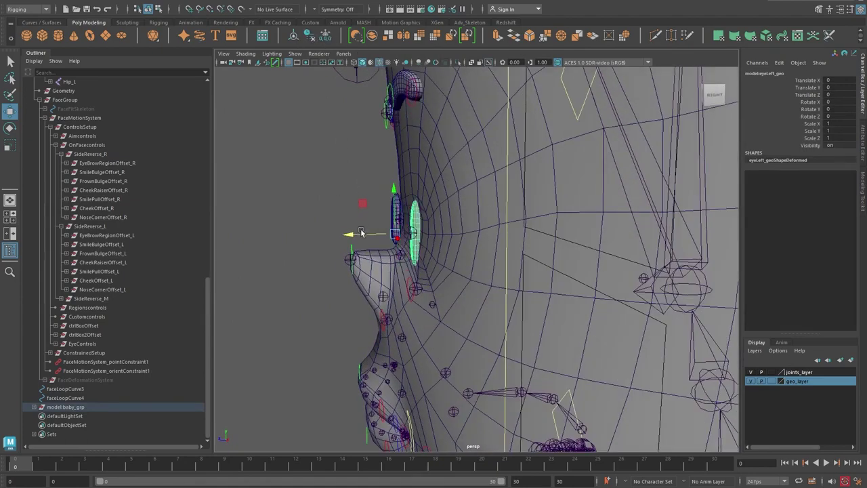
- Move the left eye mesh forward toward the right eye's depth, adjust its pivot, and select the right eye mesh
click(357, 235)
click(188, 0)
click(197, 40)
mouse_move(350, 236)
mouse_down()
mouse_move(314, 236)
mouse_move(354, 239)
mouse_up()
key(d)
click(346, 206)
click(403, 220)
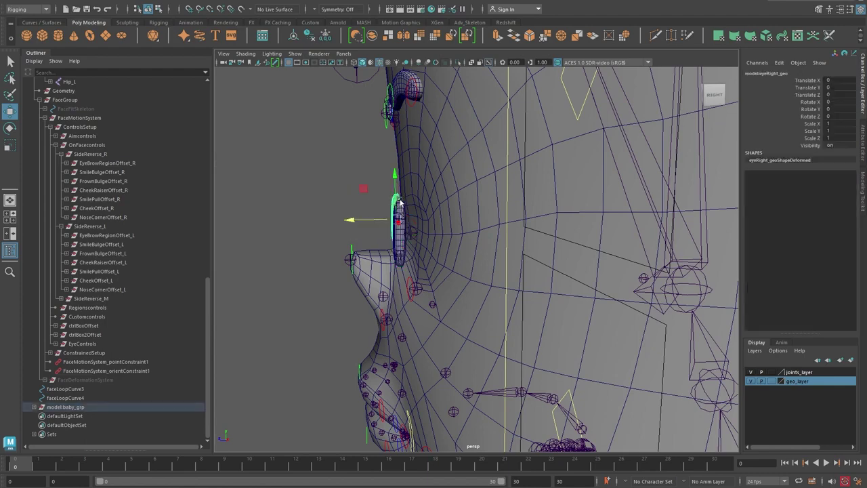
- Set the left eye mesh's Translate Z to 0
alt+drag(403, 220, 460, 264)
click(464, 264)
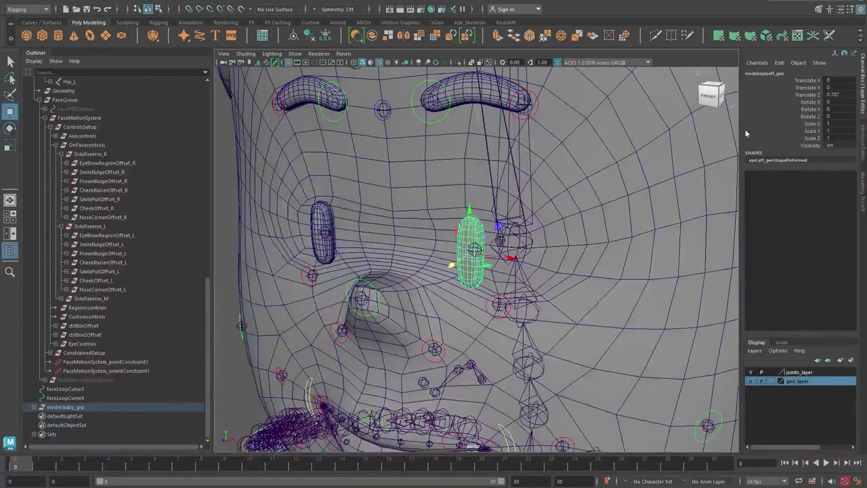
click(834, 95)
text(0)
key(Return)
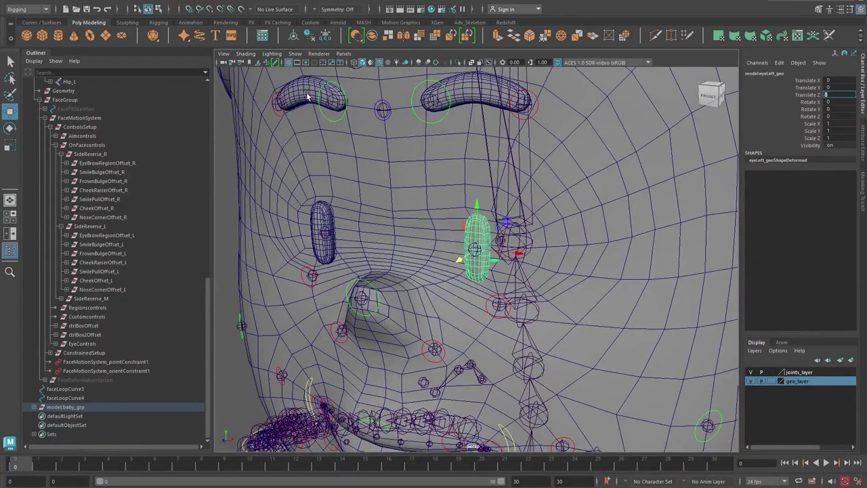
- Move the left eye mesh about 0.87 units forward along Z and freeze its transformations
drag(464, 261, 450, 266)
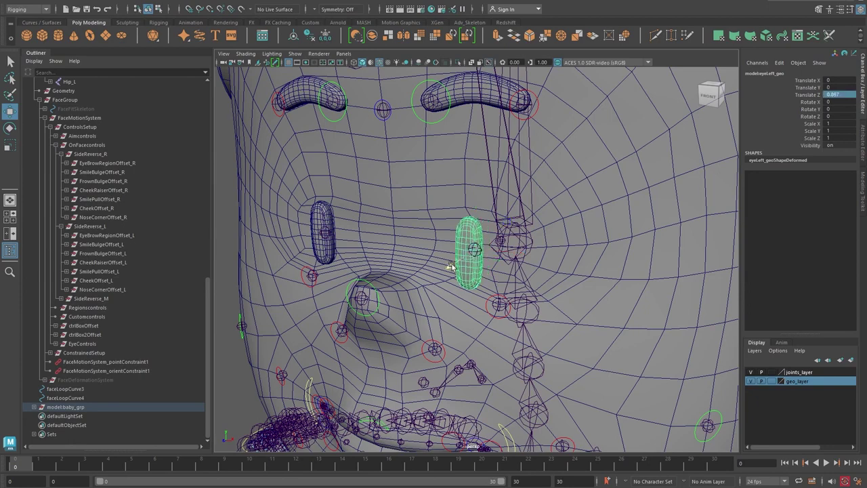
click(84, 2)
click(180, 40)
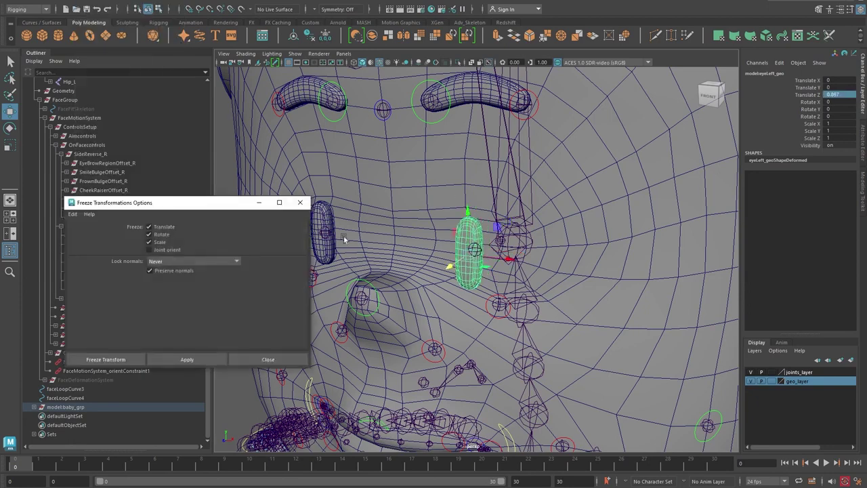
click(136, 359)
- Move the left eye mesh about 0.42 units further along Z, checking its depth against the face from several angles
alt+drag(503, 244, 458, 245)
drag(408, 272, 401, 272)
scroll(454, 210, down, 3)
alt+drag(377, 231, 517, 207)
scroll(517, 207, down, 4)
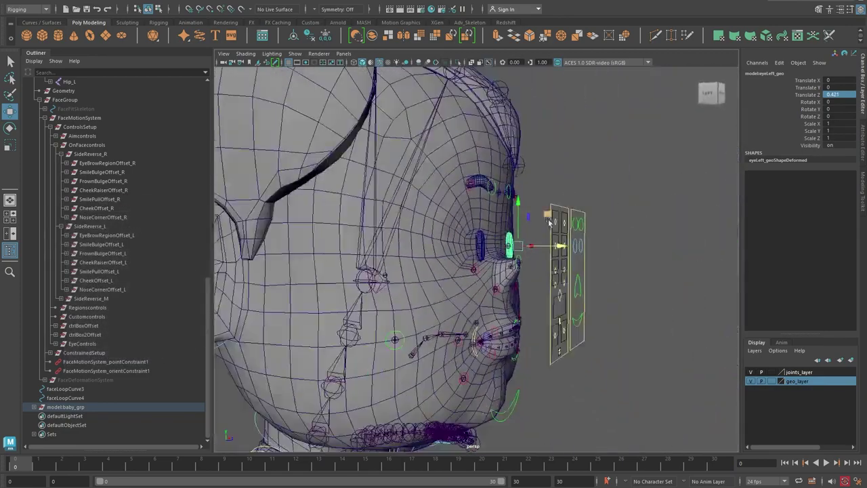
alt+middle_drag(517, 208, 485, 163)
alt+drag(486, 179, 501, 203)
scroll(518, 256, up, 3)
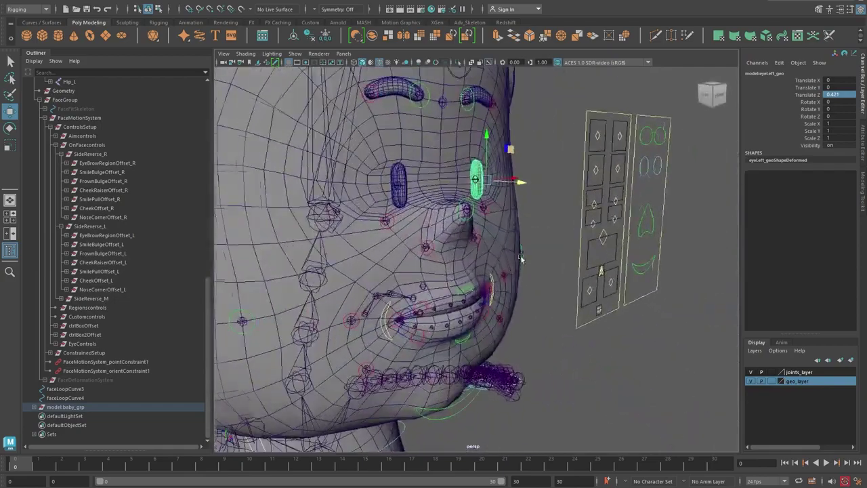
alt+middle_drag(520, 258, 615, 273)
alt+drag(616, 273, 562, 265)
alt+drag(385, 173, 399, 188)
- Select the right cheek raiser control and test its vertical movement
click(427, 218)
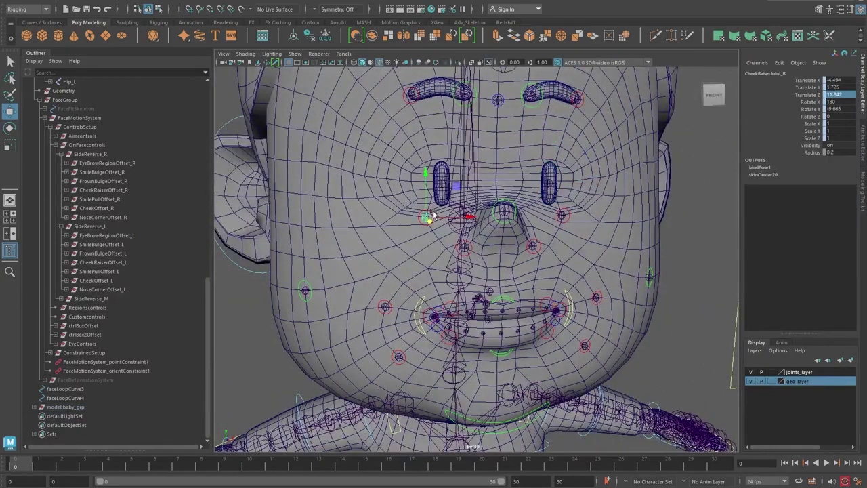
key(q)
click(432, 217)
key(w)
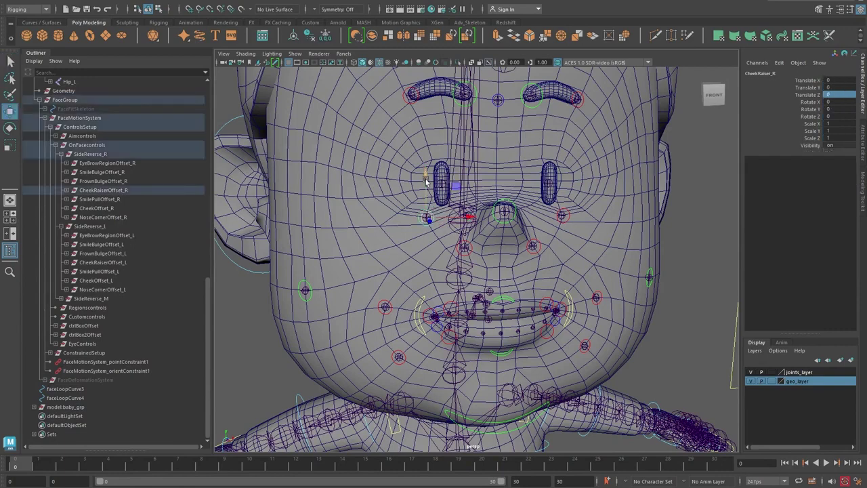
mouse_move(425, 178)
mouse_down()
mouse_move(425, 146)
mouse_move(433, 190)
mouse_move(432, 177)
mouse_up()
alt+right_drag(432, 184, 339, 187)
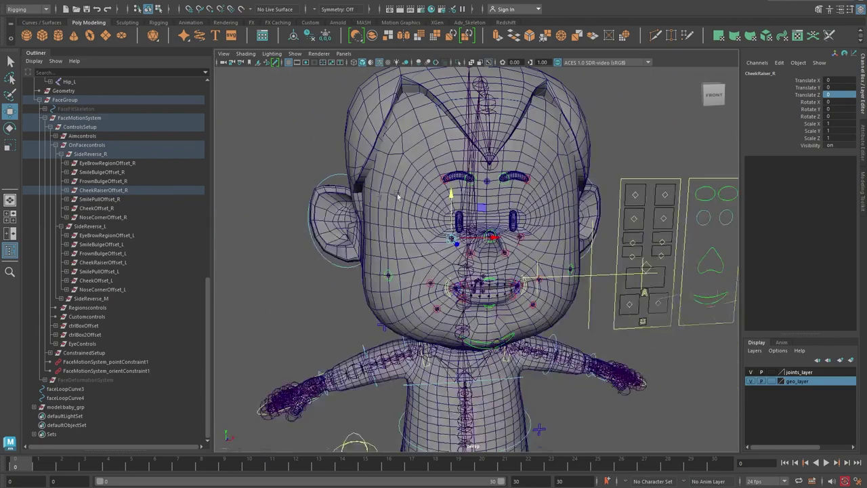
- Examine the head, eye meshes and face controls from the side, three-quarter and front views
alt+drag(339, 186, 465, 187)
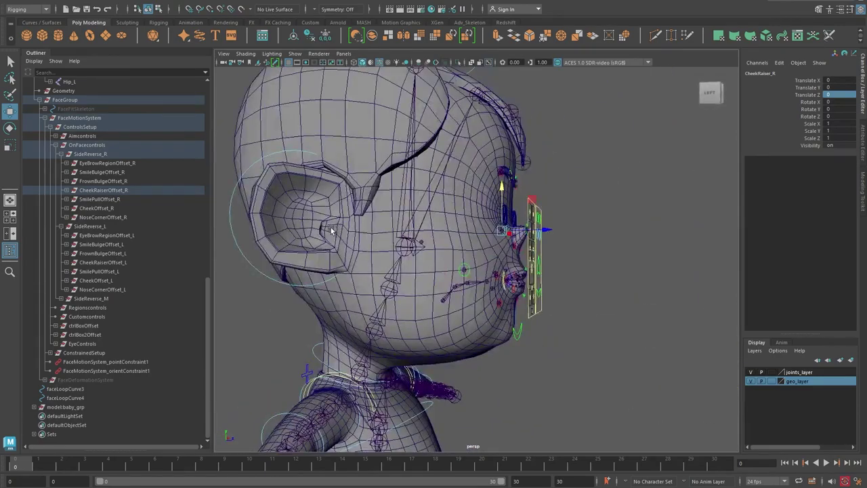
alt+drag(331, 231, 457, 119)
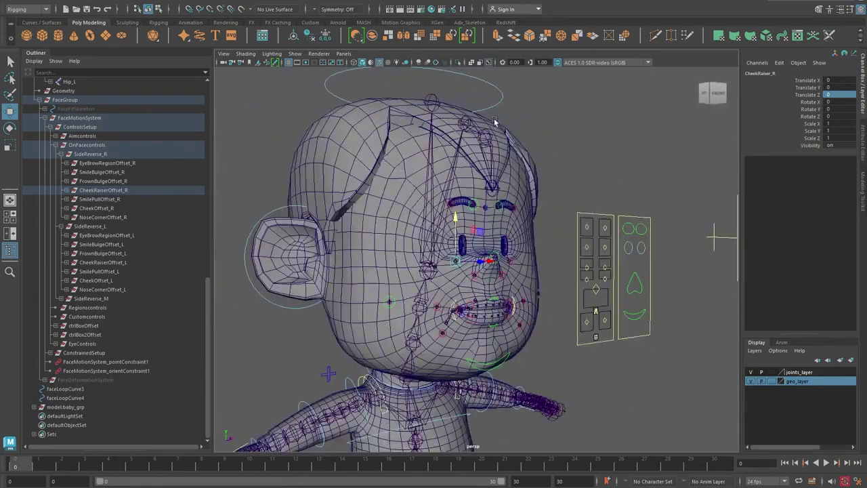
alt+drag(493, 159, 503, 160)
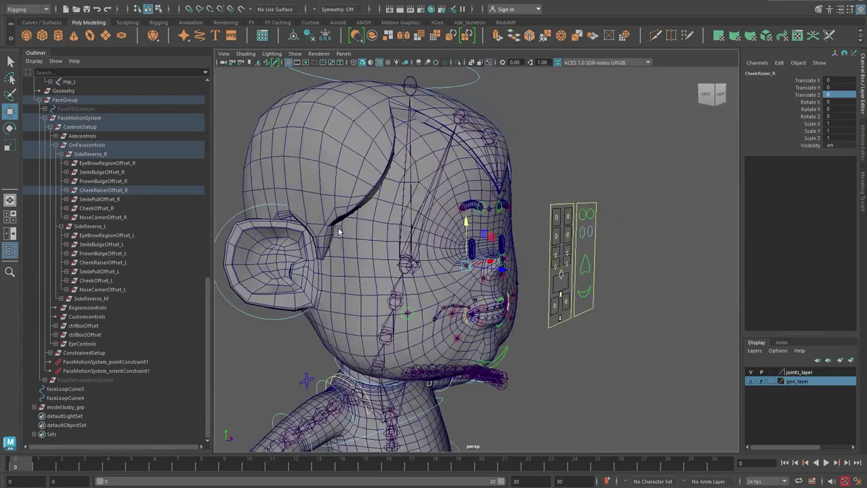
alt+drag(486, 273, 420, 272)
alt+right_drag(420, 272, 489, 285)
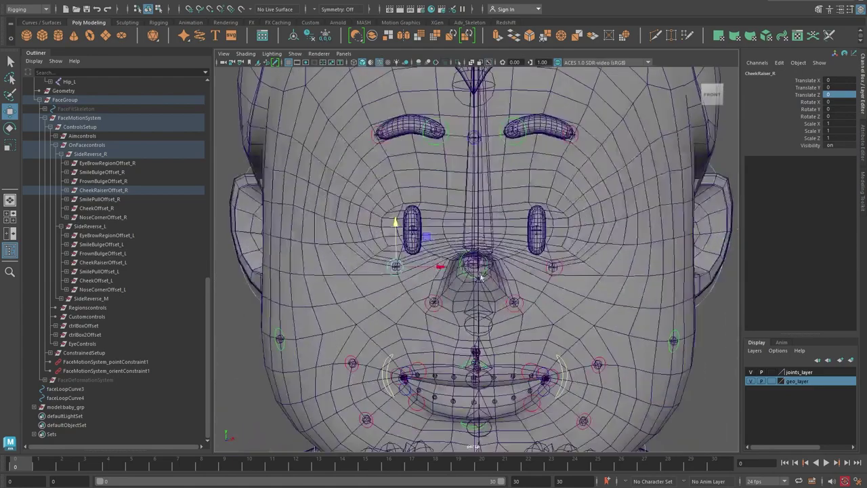
alt+middle_drag(491, 288, 532, 274)
alt+drag(533, 274, 486, 264)
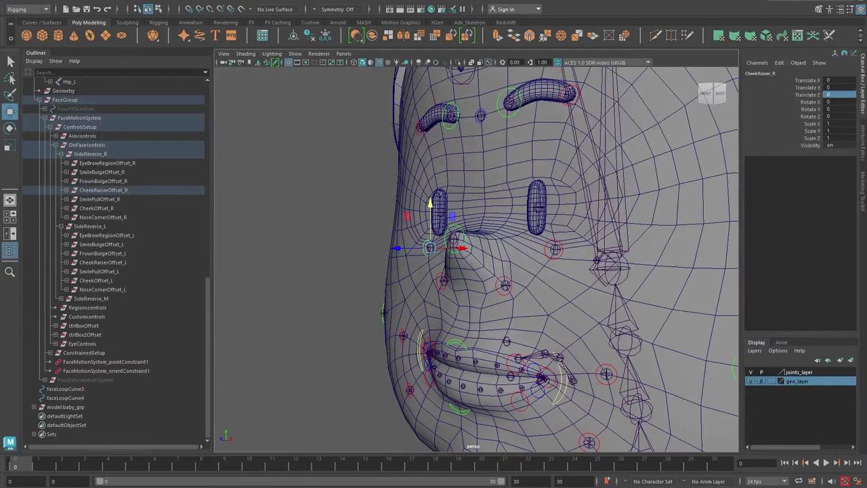
click(208, 440)
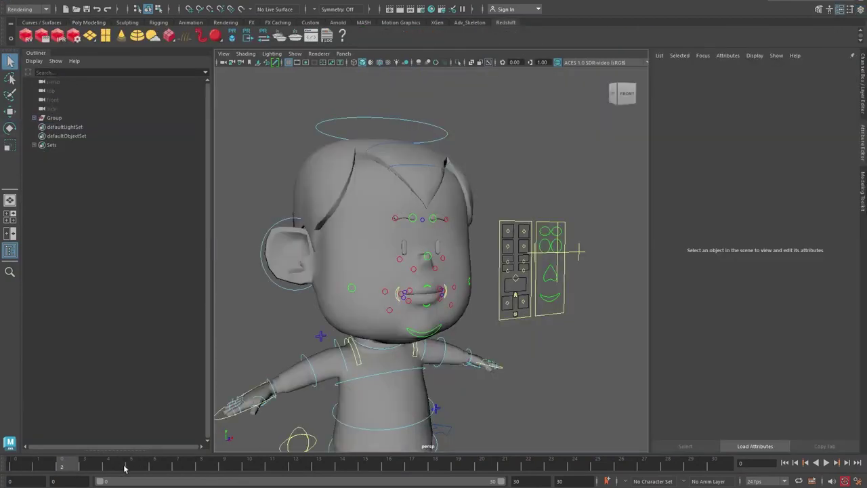
- Select the emotions control on the face control board and set its Surprise attribute to 10
click(514, 317)
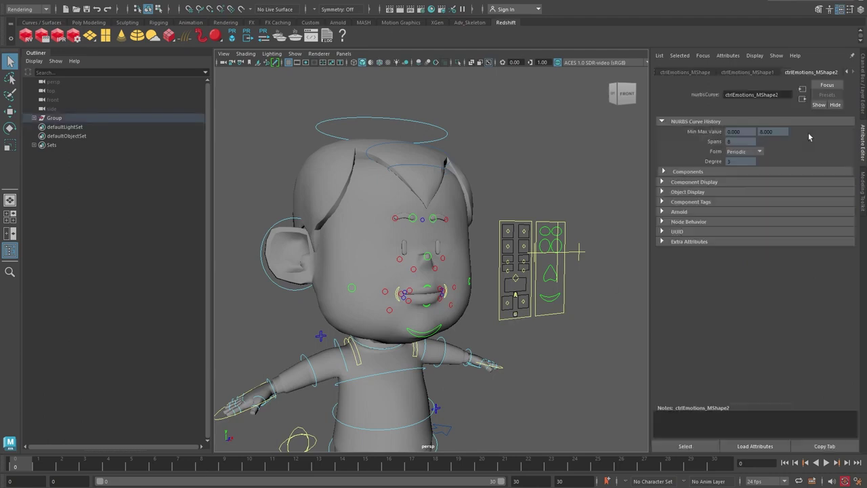
click(863, 76)
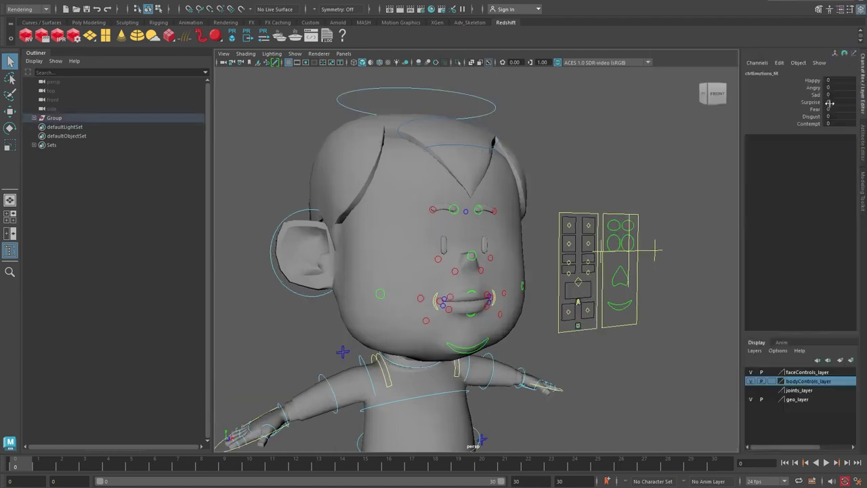
mouse_move(830, 103)
mouse_down()
mouse_move(852, 103)
mouse_move(830, 103)
mouse_up()
middle_drag(829, 102, 853, 102)
- Display the wireframe over the shaded model and inspect the surprised expression up close
click(380, 63)
alt+right_drag(414, 197, 528, 253)
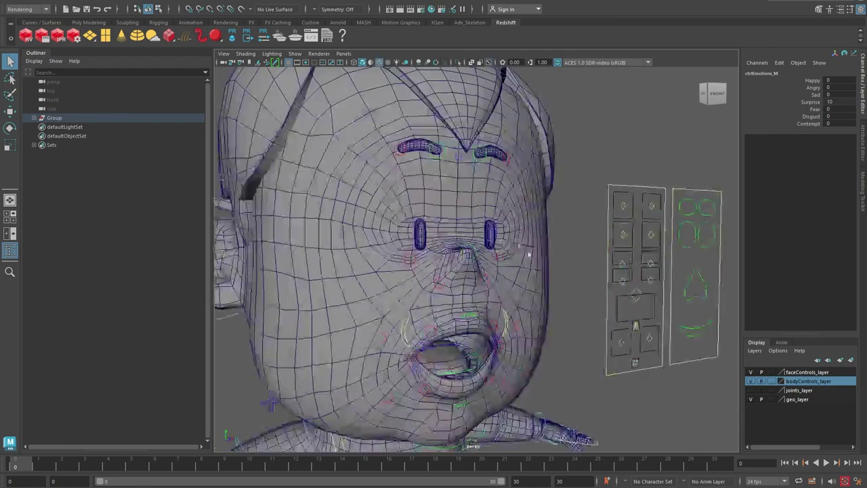
alt+drag(528, 253, 454, 150)
- Reset the emotions control's Surprise to 0 and set Happy to 10
mouse_move(839, 102)
mouse_down()
mouse_move(818, 102)
mouse_move(838, 103)
mouse_up()
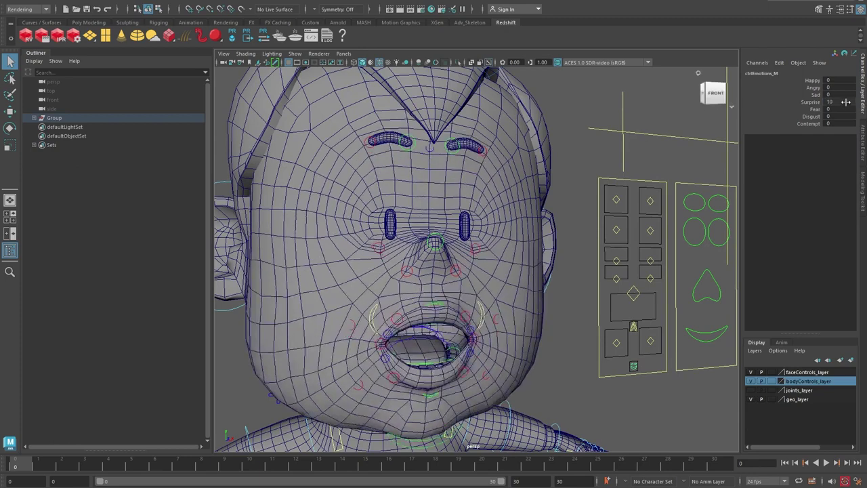
mouse_move(846, 102)
middle_down()
mouse_move(823, 102)
mouse_move(845, 101)
middle_up()
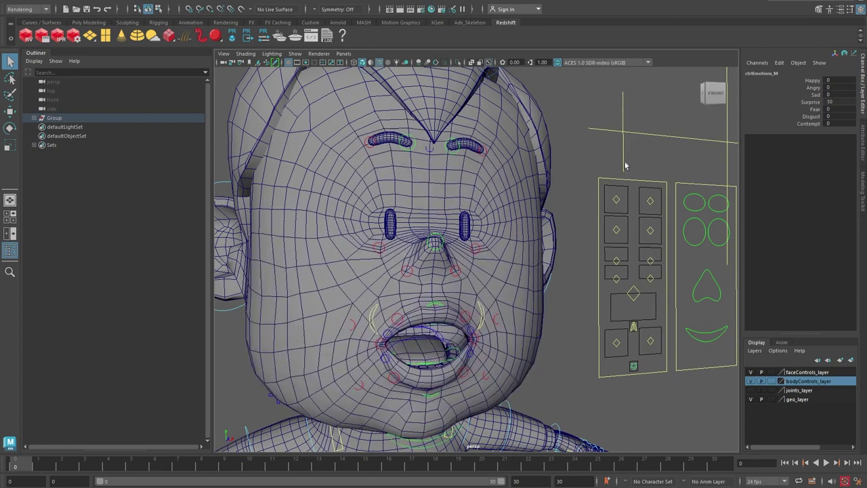
mouse_move(840, 102)
mouse_down()
mouse_move(818, 103)
mouse_move(864, 87)
mouse_move(841, 87)
mouse_move(864, 95)
mouse_move(842, 95)
mouse_up()
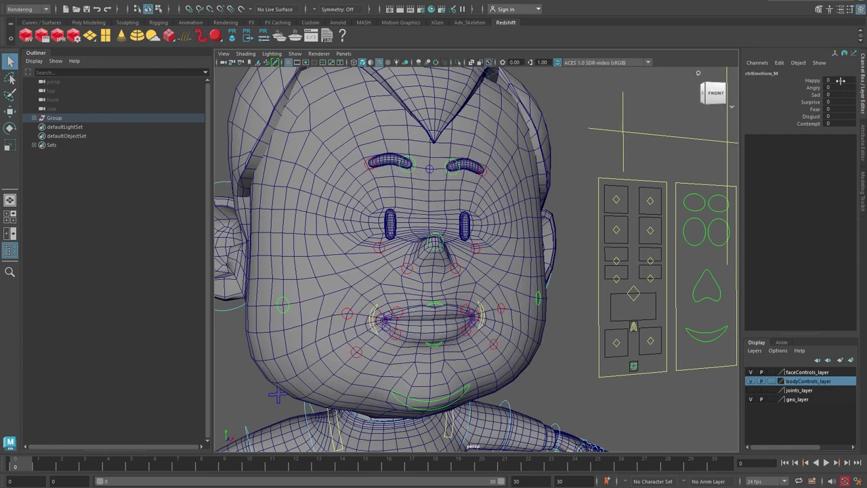
middle_drag(840, 79, 855, 80)
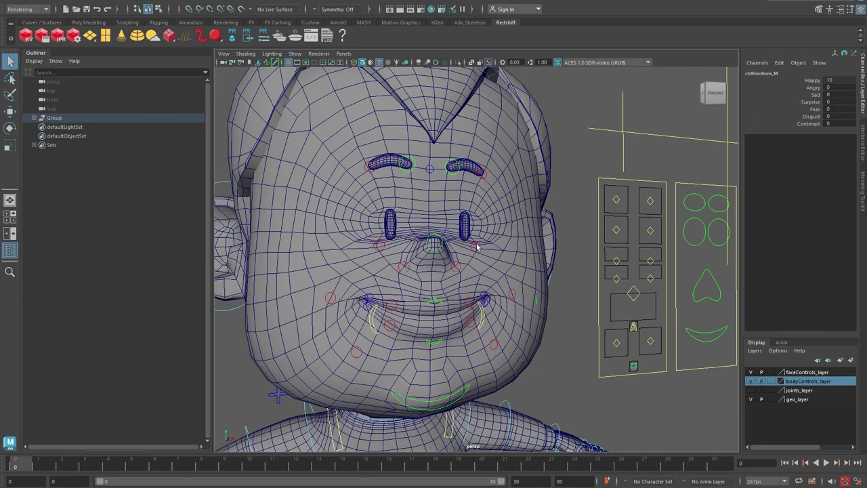
- Test the rotation of the right ear's FK control and undo it
click(308, 266)
alt+drag(309, 266, 360, 315)
click(360, 313)
key(e)
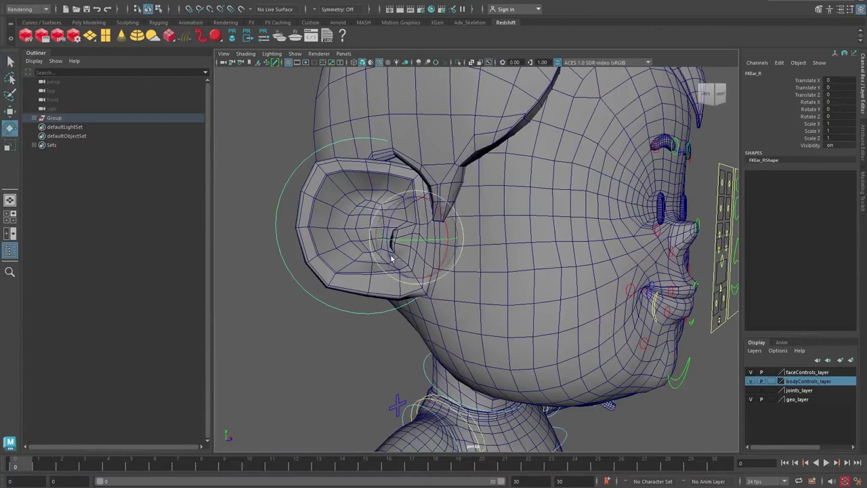
mouse_move(390, 254)
mouse_down()
mouse_move(422, 254)
mouse_move(406, 252)
mouse_up()
key(ctrl+z)
scroll(580, 223, down, 3)
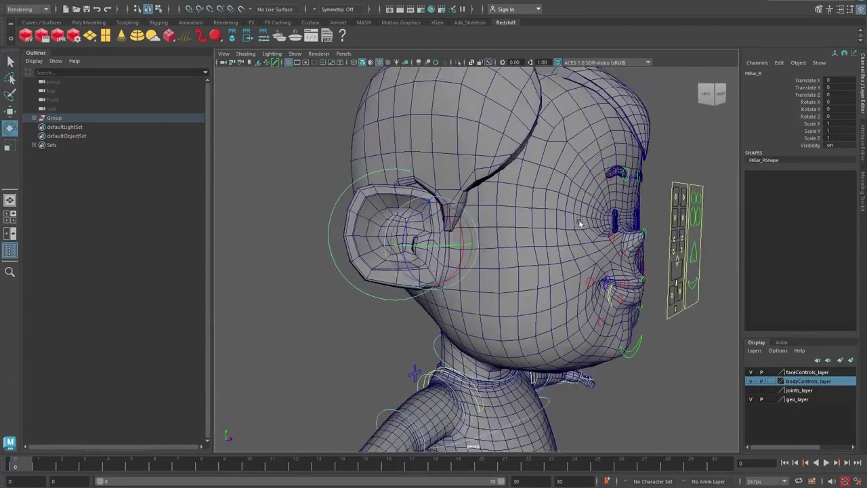
- Test the eye aim control by moving it around in front of the face, undoing the moves
alt+middle_drag(580, 223, 451, 309)
alt+drag(452, 309, 521, 195)
click(508, 180)
click(583, 208)
alt+drag(582, 207, 518, 293)
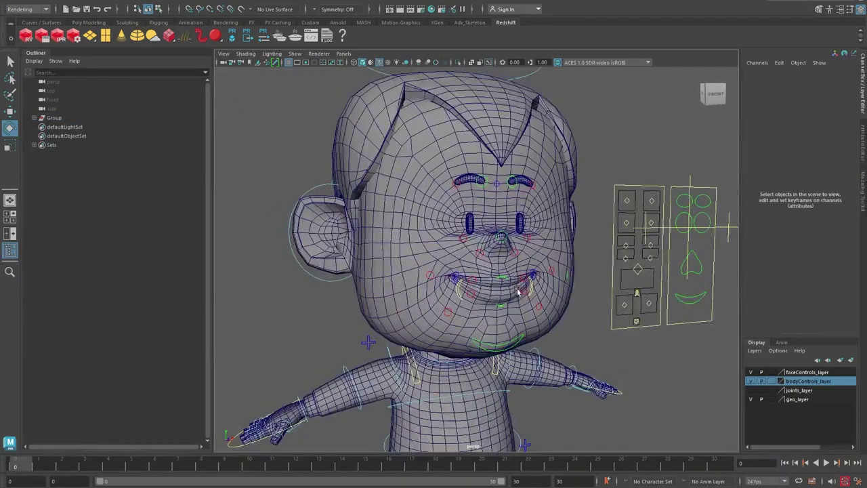
click(687, 230)
key(w)
alt+right_drag(673, 238, 608, 269)
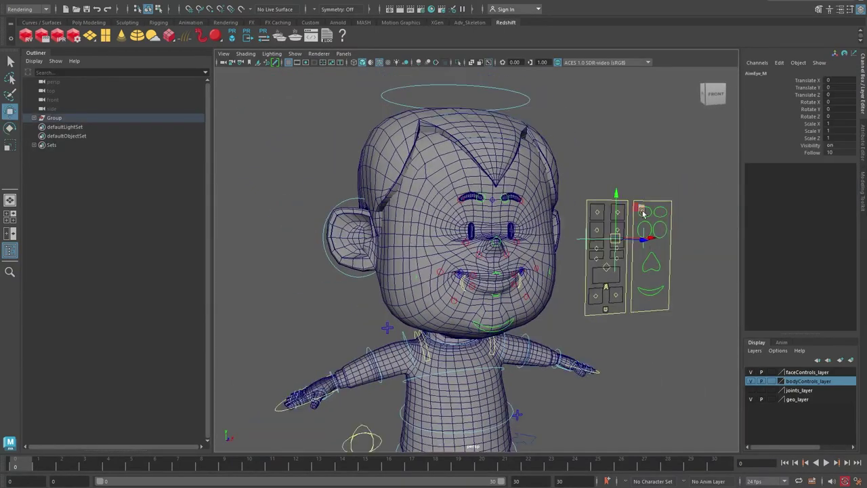
drag(643, 214, 606, 215)
key(ctrl+z)
alt+drag(589, 176, 542, 192)
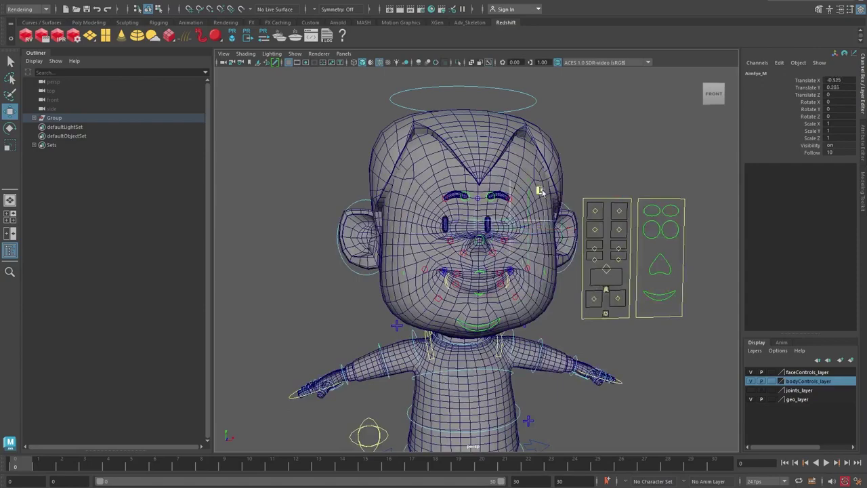
key(ctrl+z)
- Try the FK head control with the Rotate tool and undo the last change
click(504, 89)
key(e)
alt+drag(393, 251, 474, 231)
key(ctrl+z)
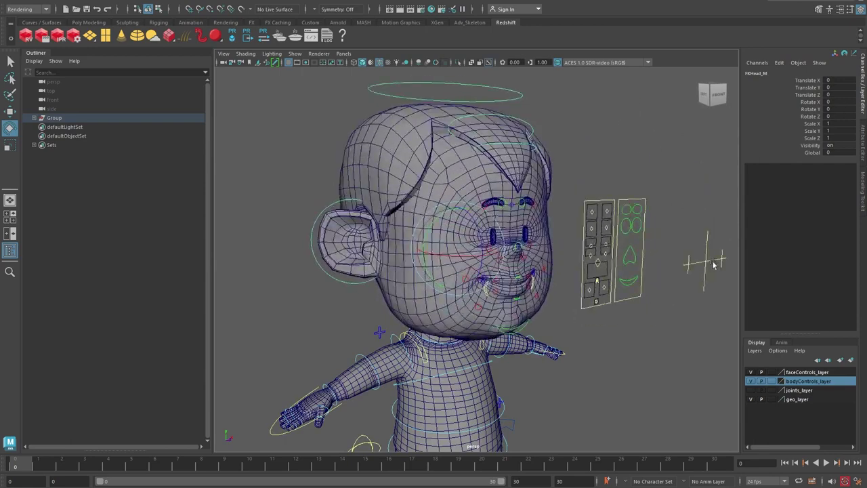
- Move the eye aim control about -0.57 in X and 0.32 in Y, and rotate the FK head control to tilt the head
click(711, 264)
key(w)
drag(725, 231, 706, 212)
click(501, 96)
key(e)
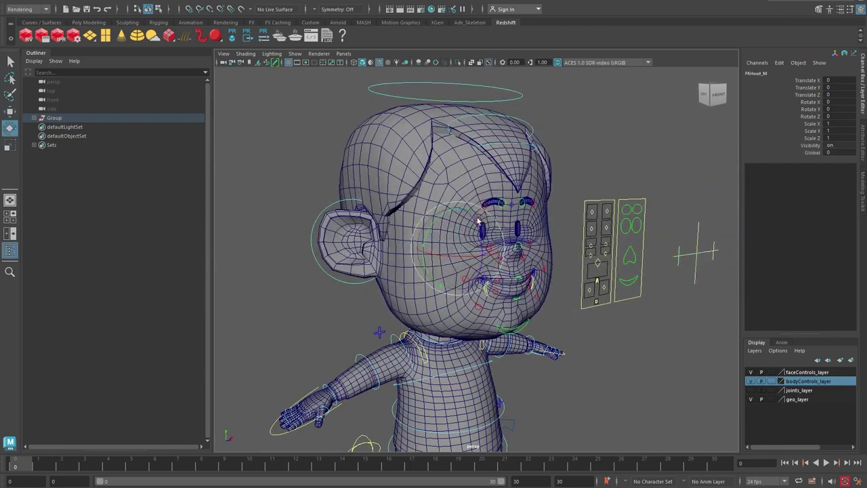
drag(460, 238, 489, 234)
- Move the eye aim control with the head tilted, and undo the aim and head test poses
click(626, 105)
click(624, 102)
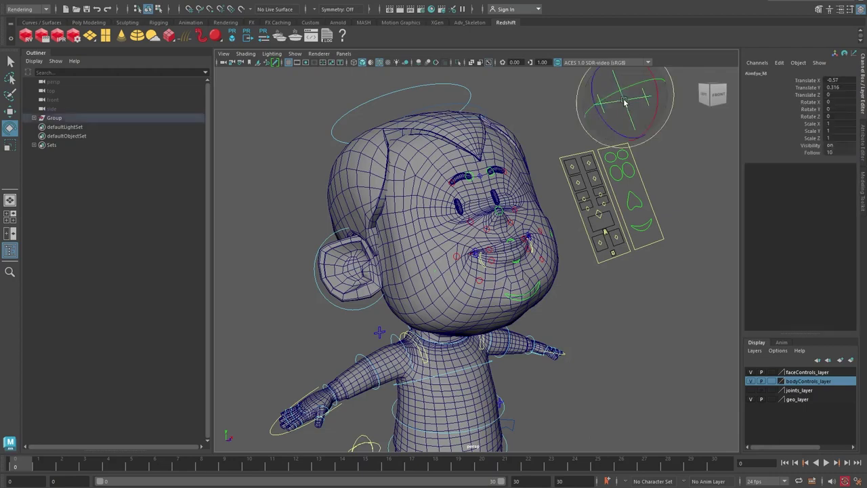
key(w)
mouse_move(624, 101)
mouse_down()
mouse_move(663, 99)
mouse_move(633, 100)
mouse_up()
key(ctrl+z)
key(ctrl+z)
key(ctrl+z)
key(ctrl+z)
key(ctrl+z)
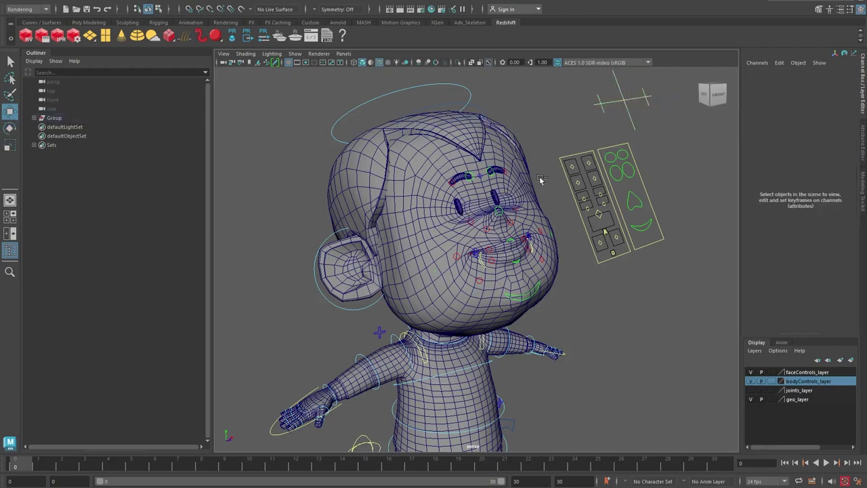
key(ctrl+z)
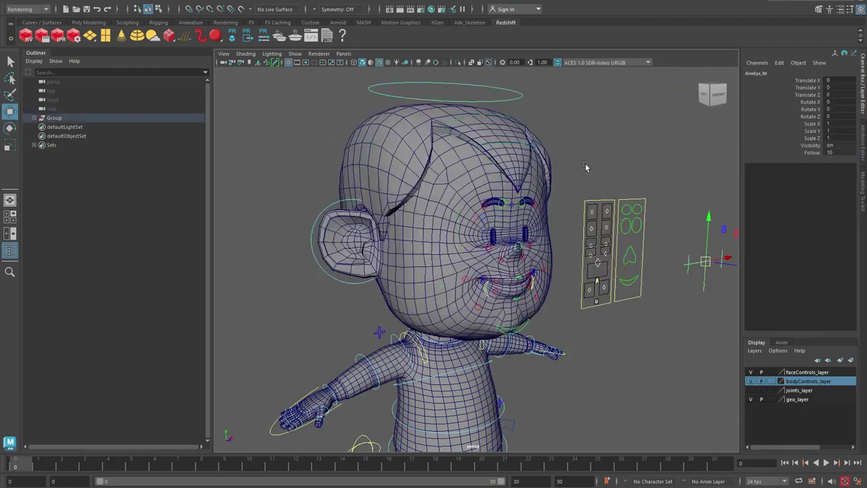
- Inspect how the eyes sit on the face from the side and front, and select the right eye mesh
click(586, 167)
scroll(563, 255, up, 5)
alt+middle_drag(563, 255, 471, 238)
alt+drag(472, 238, 490, 240)
alt+middle_drag(516, 214, 517, 255)
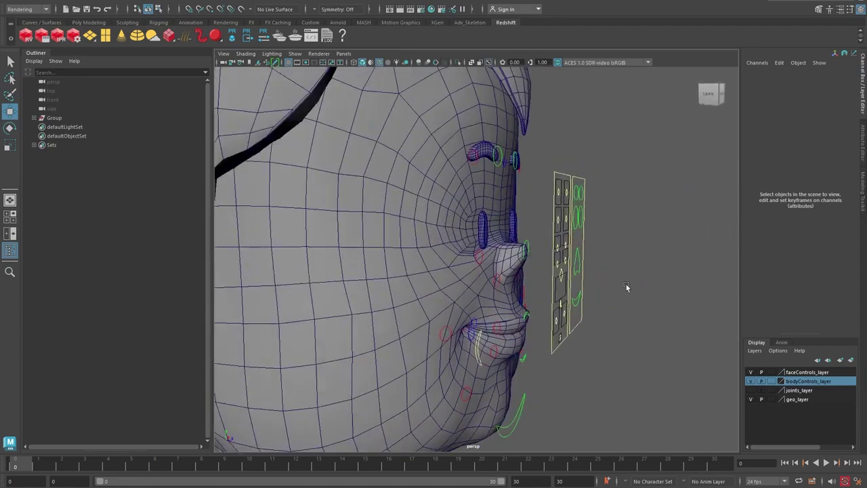
alt+drag(617, 293, 491, 215)
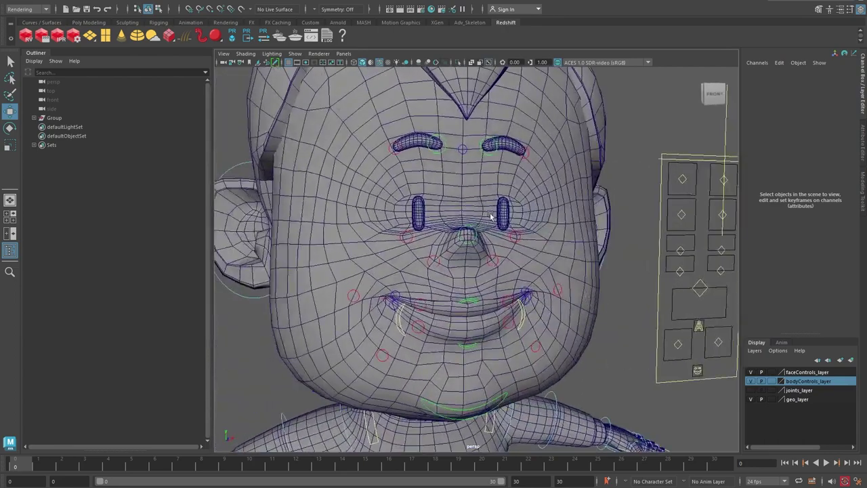
click(417, 210)
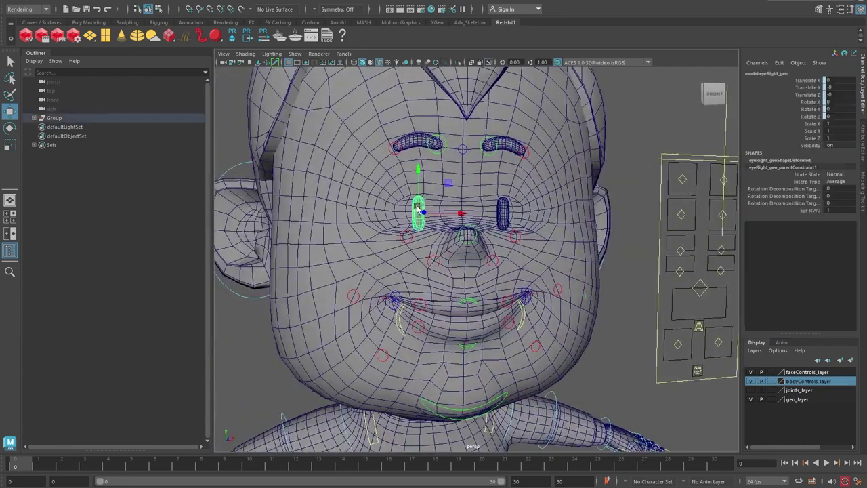
- Make the joints layer visible and select the right eye joint on the face
click(752, 390)
alt+drag(590, 335, 534, 303)
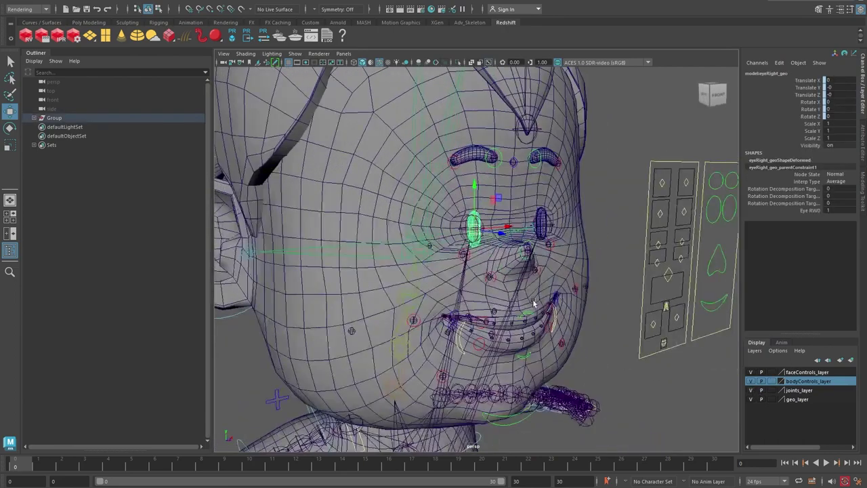
click(547, 226)
click(477, 221)
scroll(477, 220, up, 5)
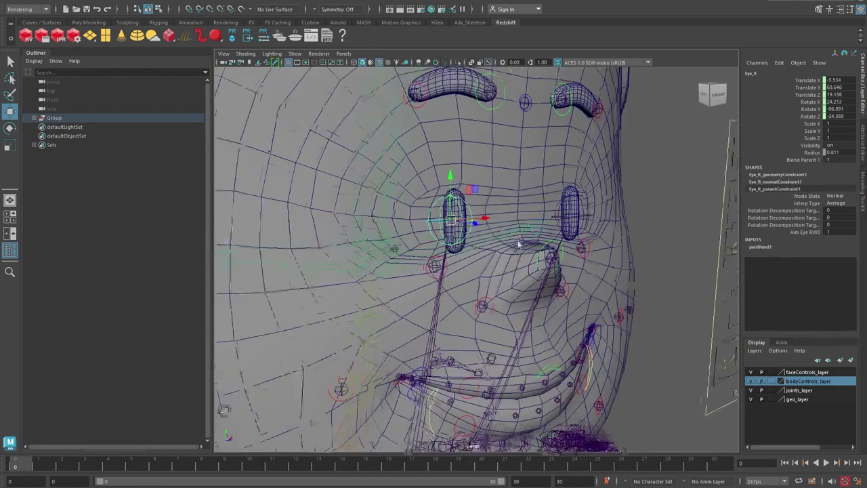
- Select both eye meshes, model:eyeRight_geo and model:eyeLeft_geo, and reveal them in the scene hierarchy
key(q)
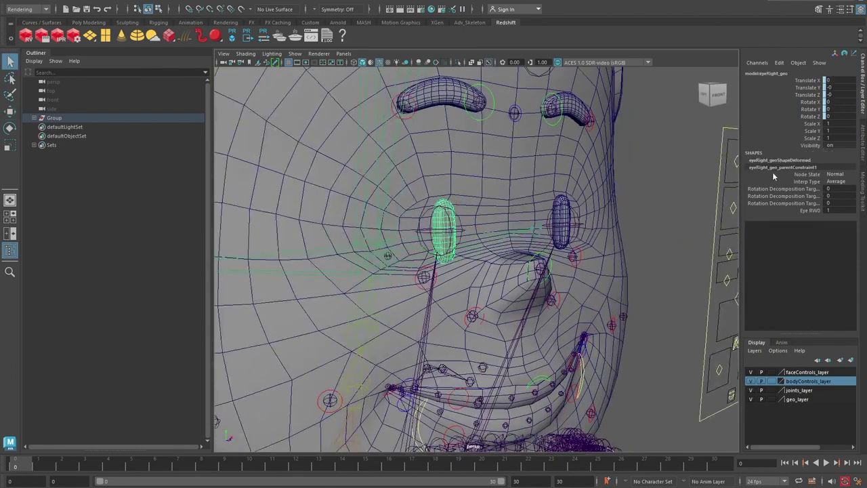
click(565, 216)
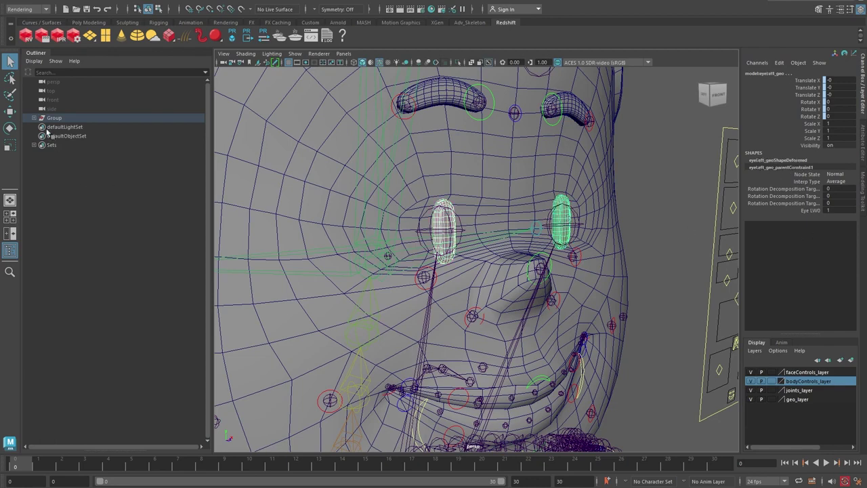
shift+click(34, 118)
scroll(124, 321, down, 15)
key(f)
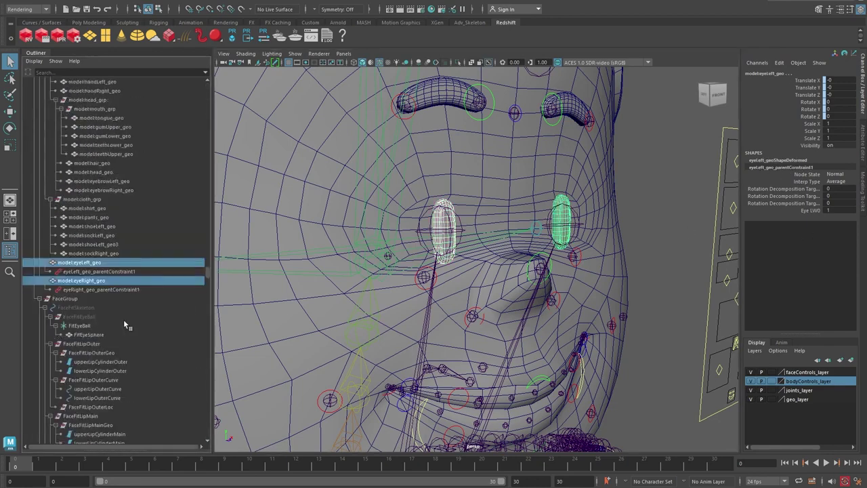
- Examine the parent constraints under the left and right eye meshes and which joints they relate to
click(101, 291)
click(104, 273)
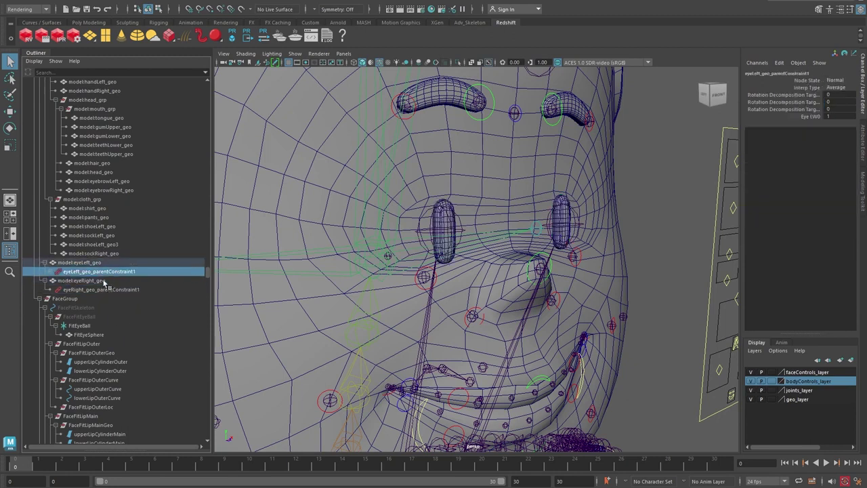
click(106, 291)
click(107, 274)
click(114, 289)
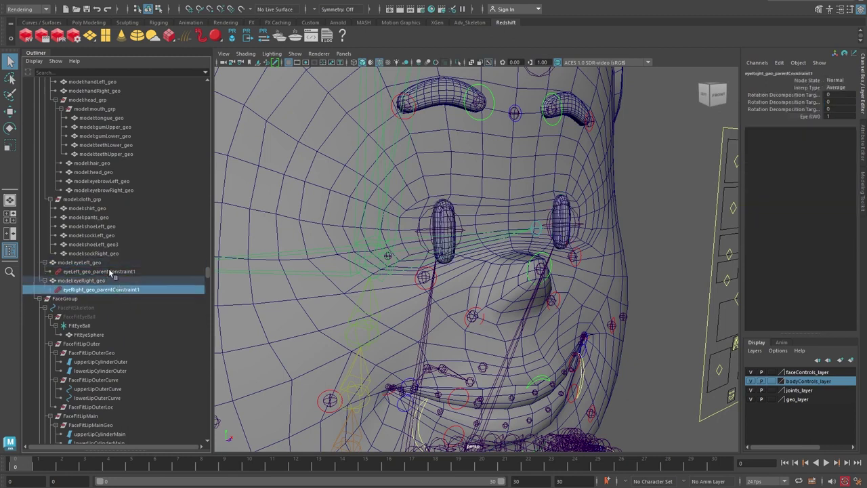
click(109, 271)
click(430, 222)
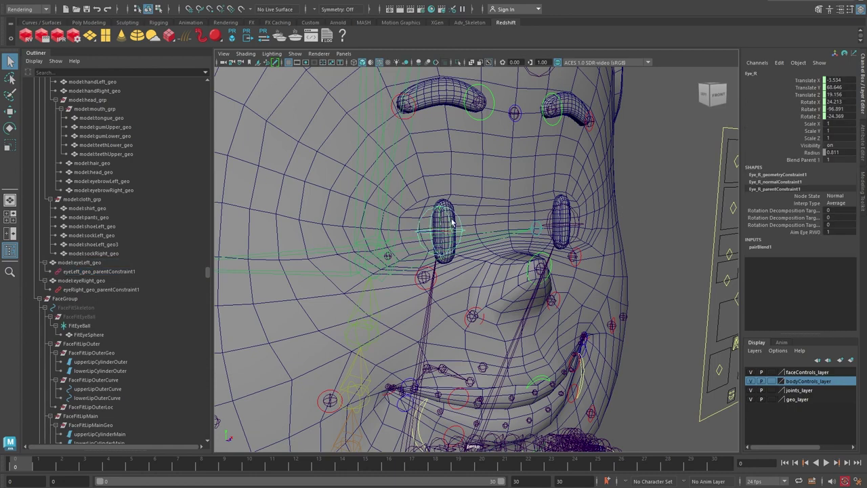
shift+click(567, 221)
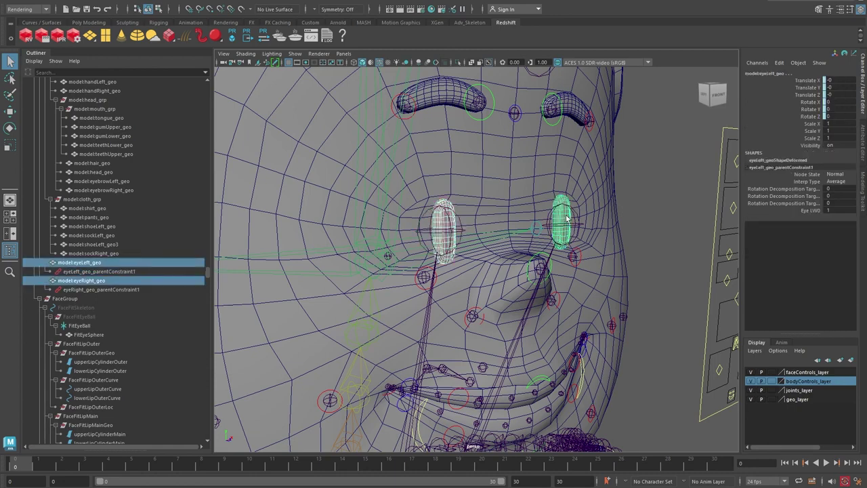
- Delete the parent constraints eyeLeft_geo_parentConstraint1 and eyeRight_geo_parentConstraint1 from the eye meshes
click(109, 271)
ctrl+click(112, 288)
key(Delete)
- Try moving the right eye aim control AimEye_R, undo the move and clear the selection
scroll(567, 296, down, 5)
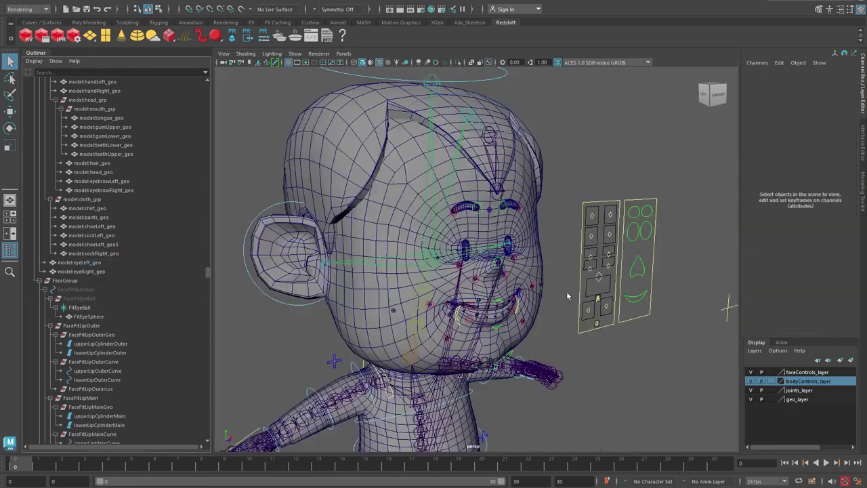
key(w)
click(728, 308)
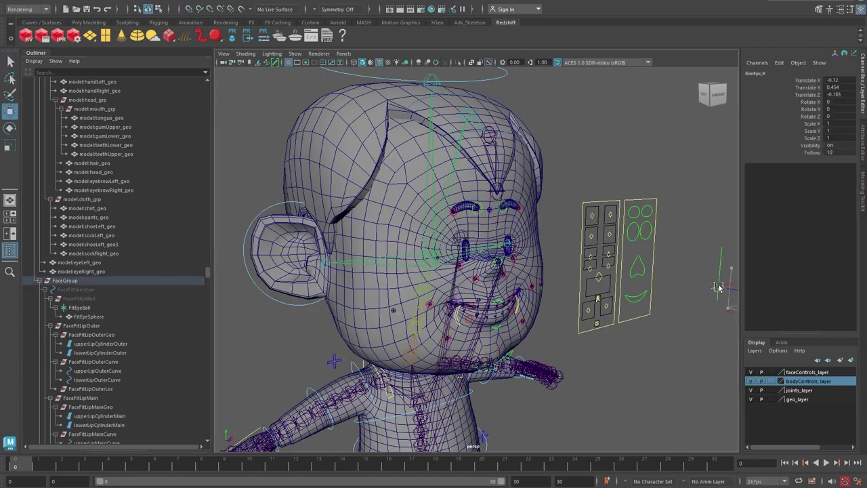
drag(728, 313, 726, 308)
key(ctrl+z)
click(696, 255)
- Compare the right eye mesh with its joint, and reveal the joint Eye_R in the scene hierarchy
scroll(533, 276, up, 10)
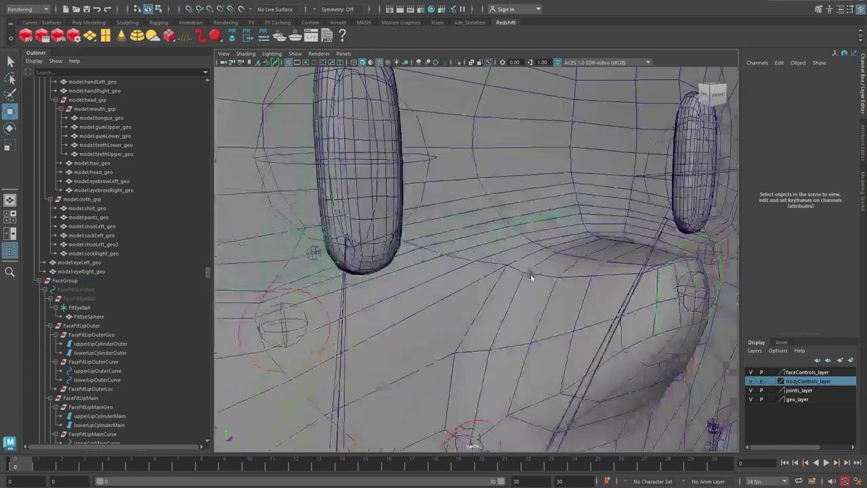
alt+middle_drag(533, 276, 520, 312)
scroll(519, 309, down, 4)
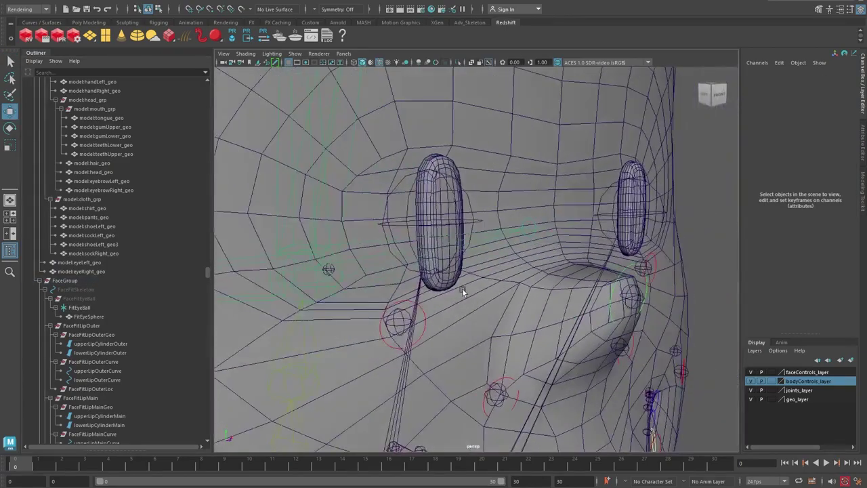
click(436, 211)
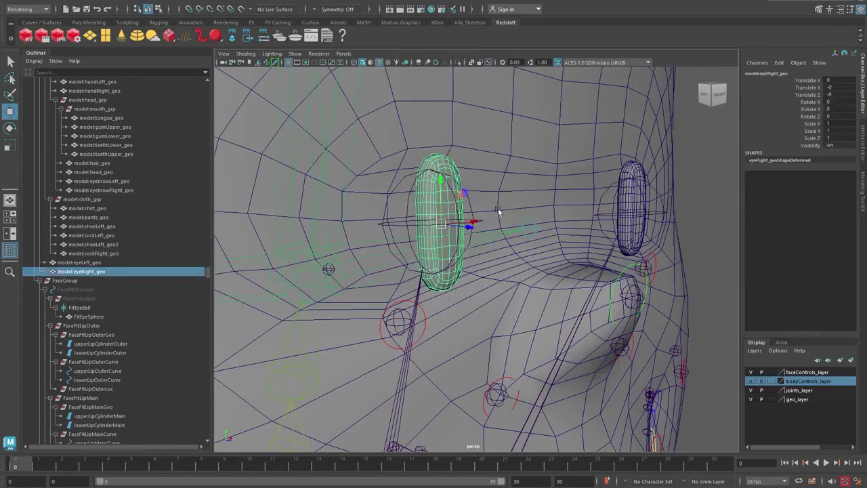
click(407, 227)
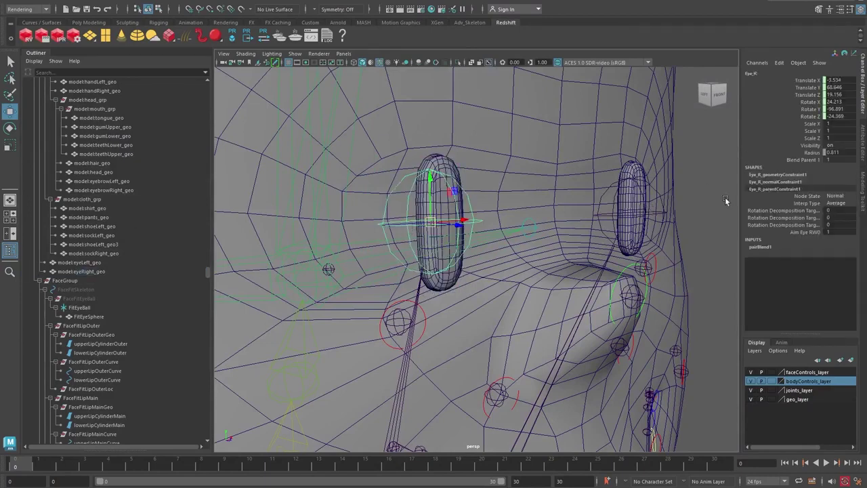
key(f)
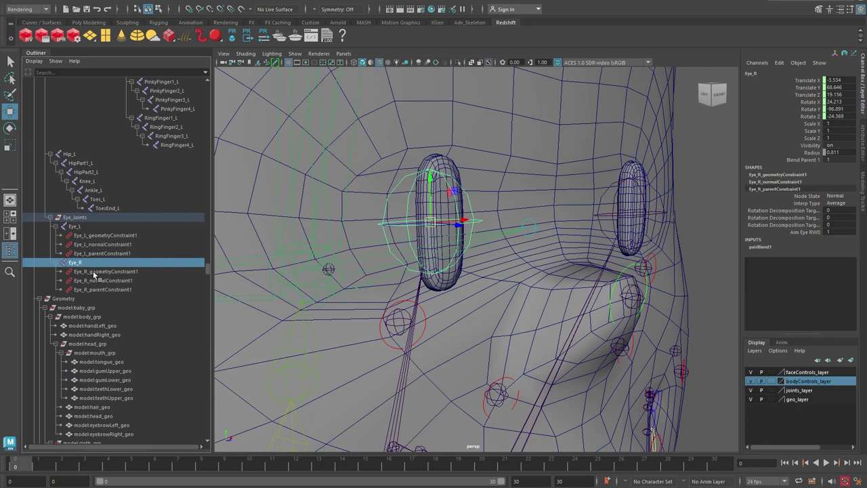
- Examine the geometry, normal and parent constraints under the Eye_R joint
click(102, 273)
click(125, 281)
click(125, 289)
click(120, 281)
click(120, 273)
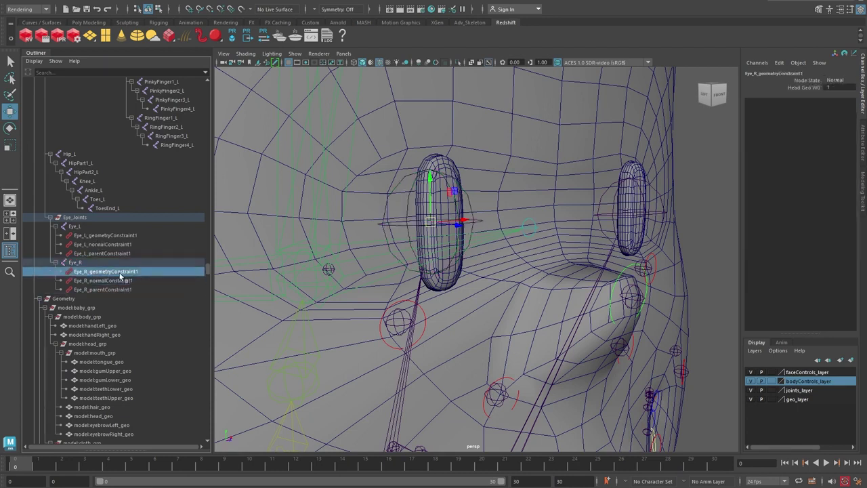
click(119, 280)
click(118, 290)
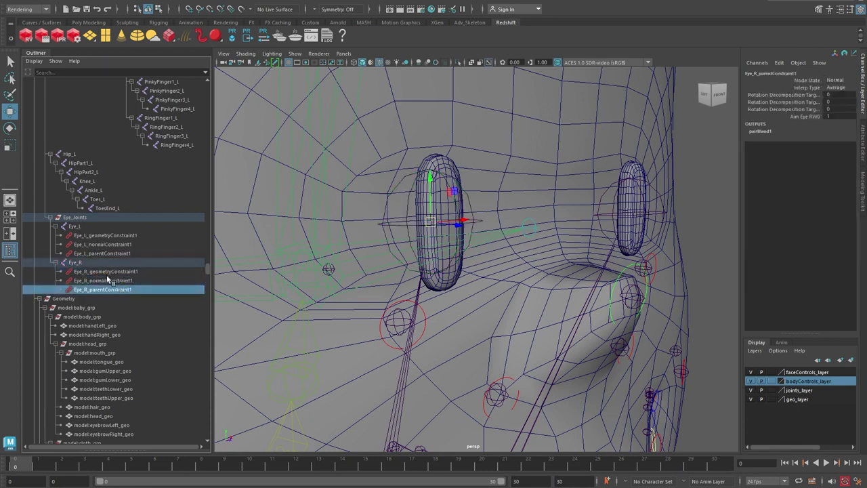
click(112, 271)
click(128, 280)
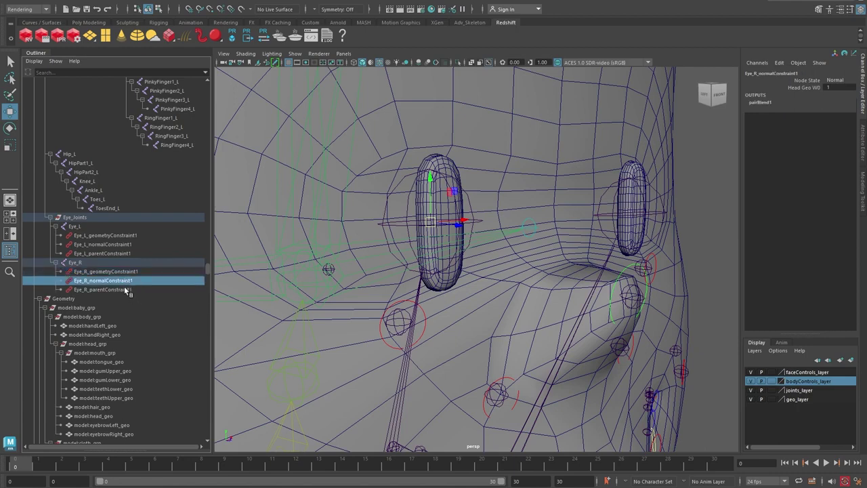
click(124, 288)
- Delete the geometry, normal and parent constraints from both eye joints, Eye_R and Eye_L
click(118, 272)
shift+click(120, 288)
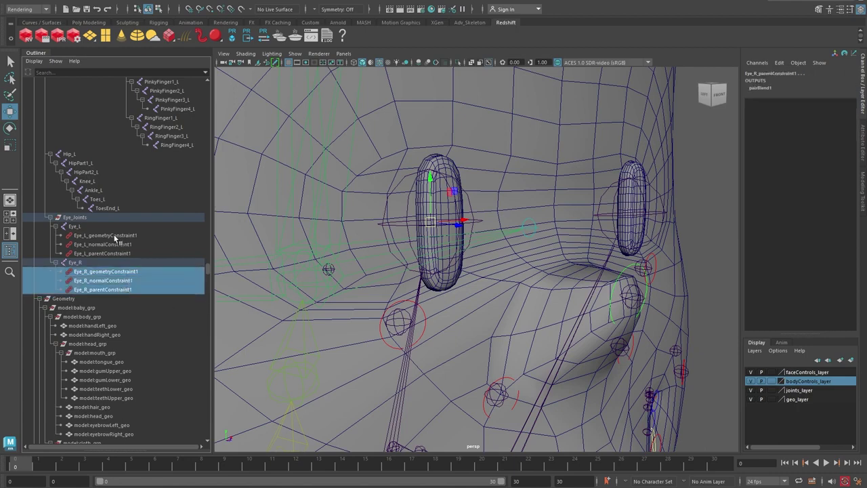
ctrl+click(114, 237)
ctrl+click(112, 246)
ctrl+click(114, 253)
key(Delete)
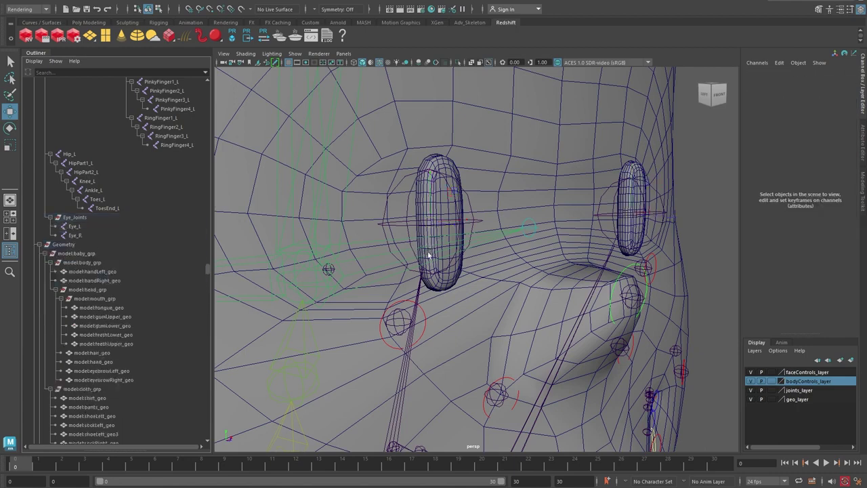
- Try moving the main eye aim control AimEye_M, and undo the move
scroll(685, 203, down, 5)
click(684, 288)
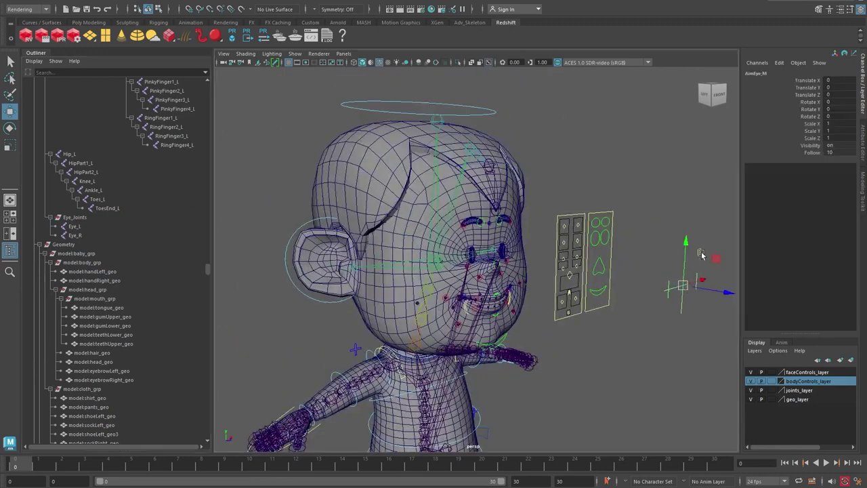
mouse_move(702, 255)
middle_down()
mouse_move(677, 255)
mouse_move(708, 257)
mouse_move(700, 239)
mouse_move(695, 262)
middle_up()
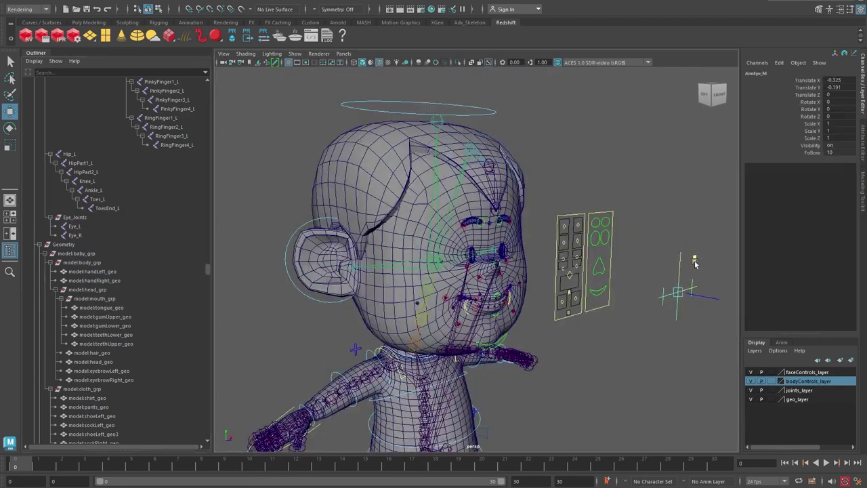
drag(694, 263, 686, 262)
key(ctrl+z)
- Inspect the eye meshes and their joints on the face up close and from the side
scroll(537, 252, up, 10)
alt+middle_drag(538, 252, 470, 258)
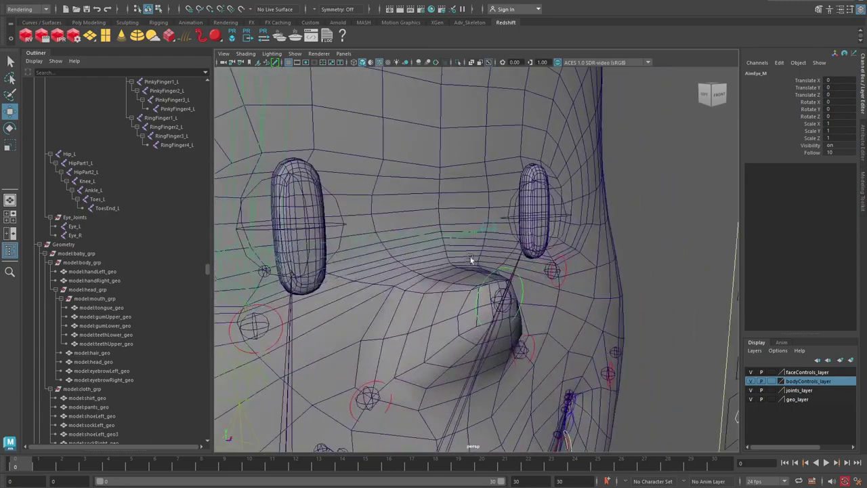
alt+drag(470, 256, 484, 259)
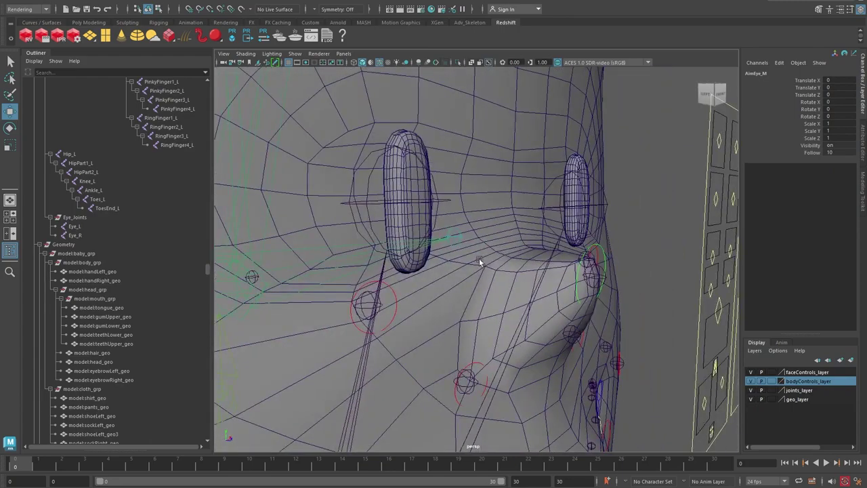
scroll(480, 261, down, 8)
scroll(471, 265, up, 5)
scroll(470, 271, down, 8)
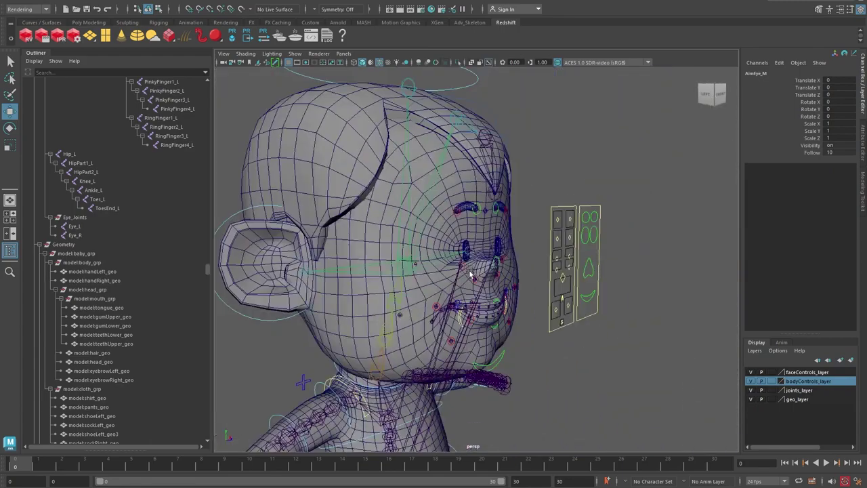
scroll(471, 274, down, 3)
alt+drag(498, 383, 441, 235)
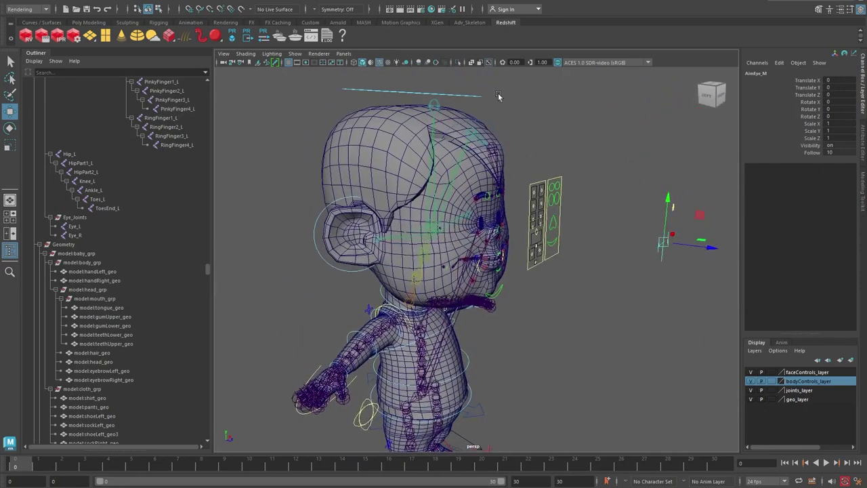
- Try rotating the head control above the head, undo the rotation and clear the selection
click(473, 96)
key(e)
drag(439, 195, 441, 221)
key(ctrl+z)
click(586, 170)
- Examine the joints and connection lines running from the eyes and mouth down through the neck
scroll(573, 213, up, 8)
alt+drag(572, 213, 544, 239)
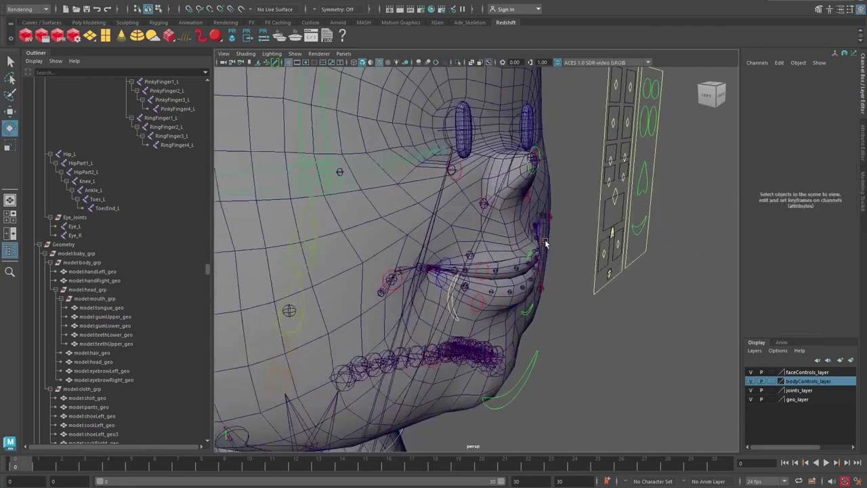
scroll(544, 271, down, 8)
alt+drag(543, 314, 445, 324)
scroll(542, 230, up, 8)
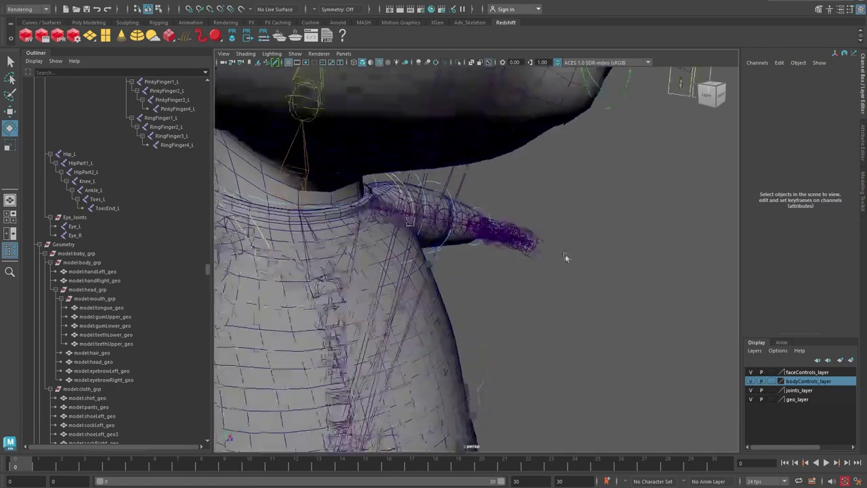
alt+middle_drag(565, 257, 546, 302)
scroll(569, 211, down, 3)
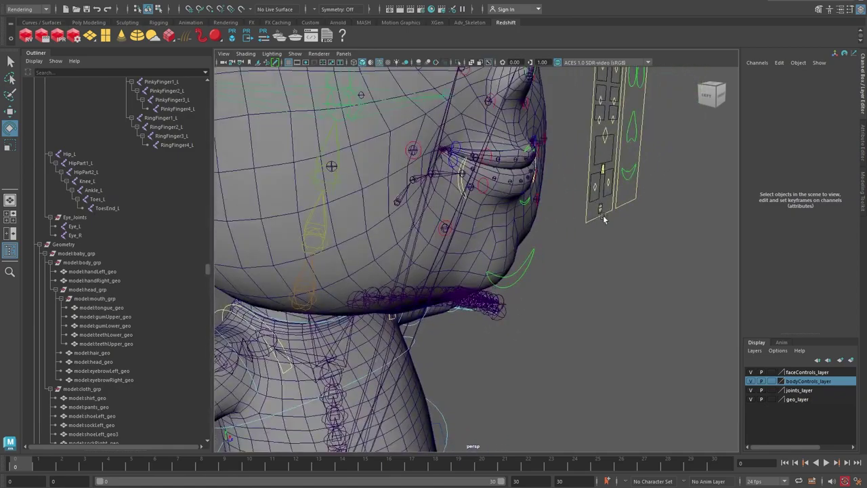
alt+middle_drag(603, 218, 571, 330)
alt+drag(551, 227, 553, 160)
scroll(524, 171, up, 3)
alt+middle_drag(530, 174, 554, 188)
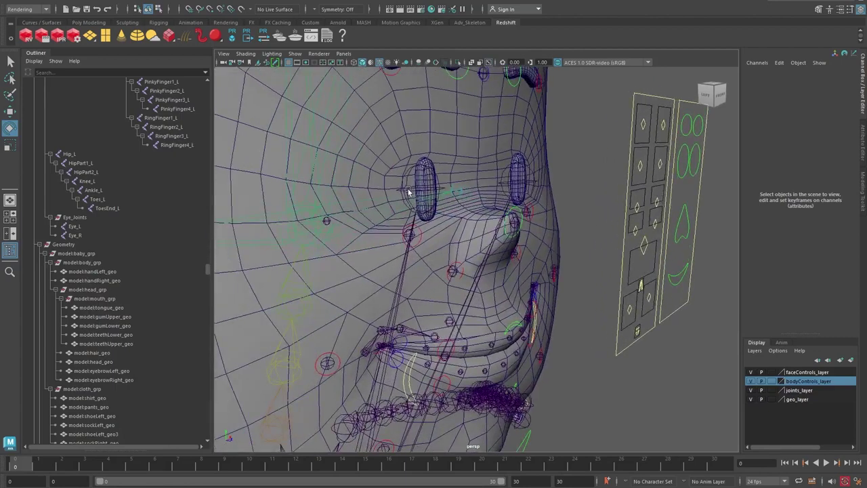
- Switch to the Rigging tools and constrain the Eye_R joint to the head mesh with Geometry and Normal constraints
key(q)
click(407, 189)
click(405, 191)
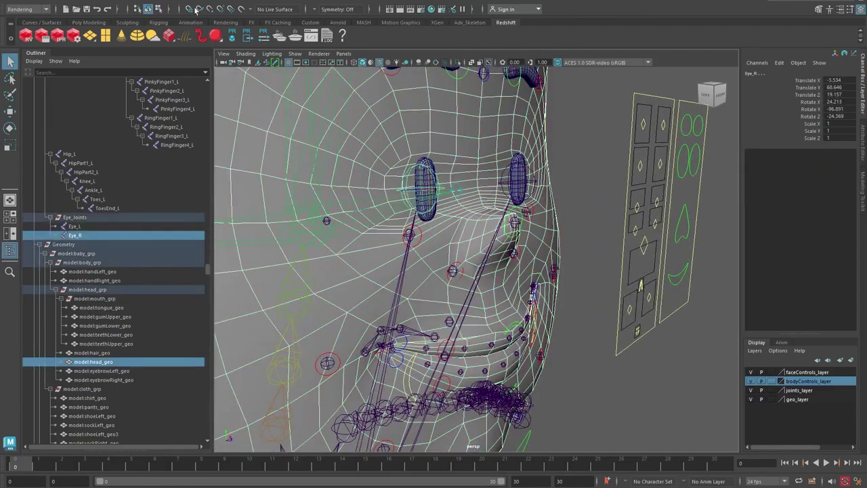
click(27, 9)
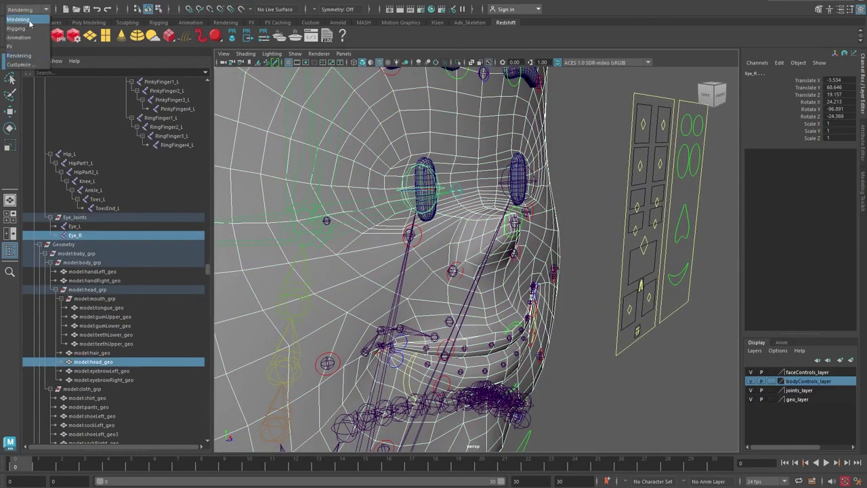
click(27, 27)
click(270, 64)
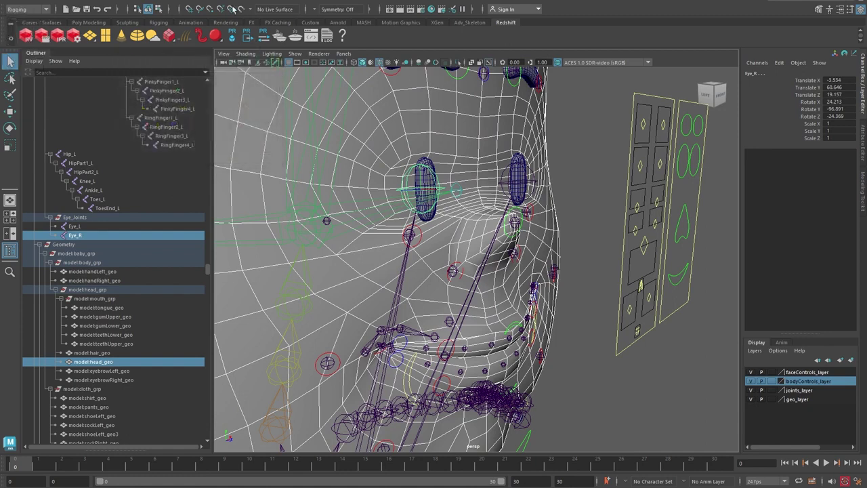
click(241, 2)
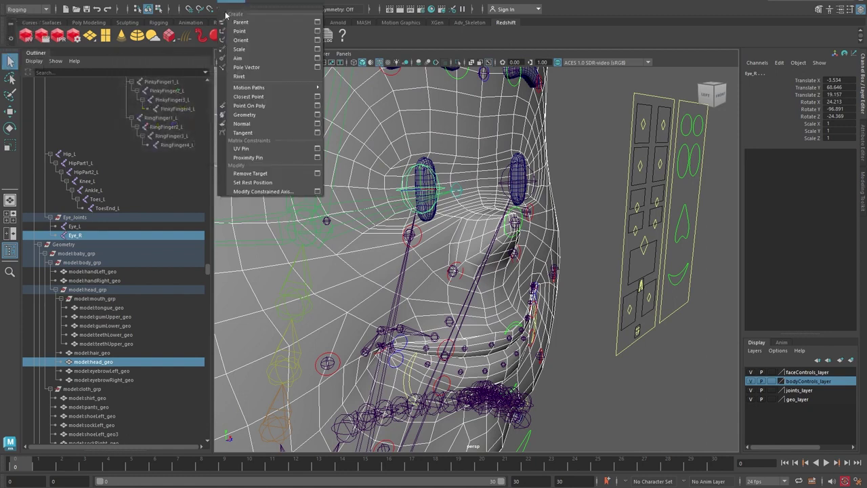
click(245, 115)
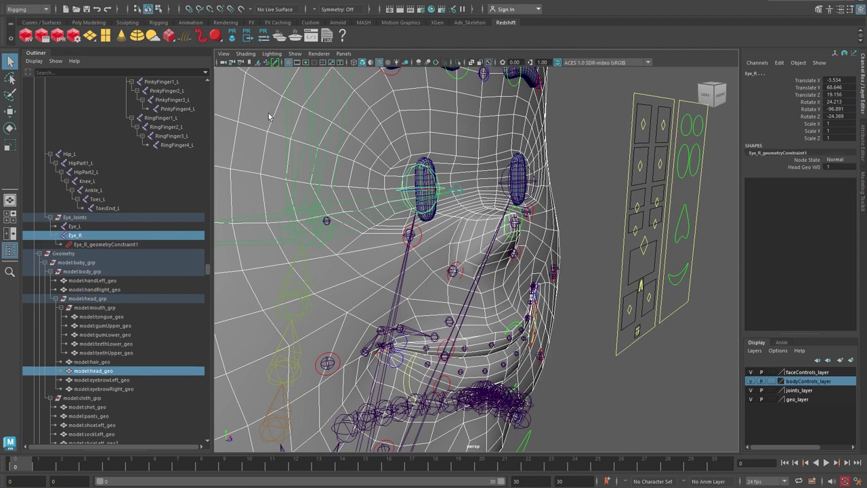
click(239, 2)
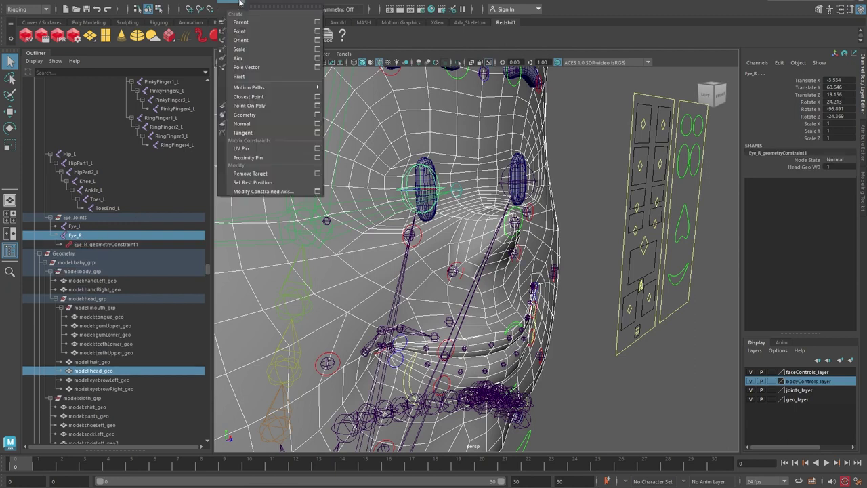
click(273, 125)
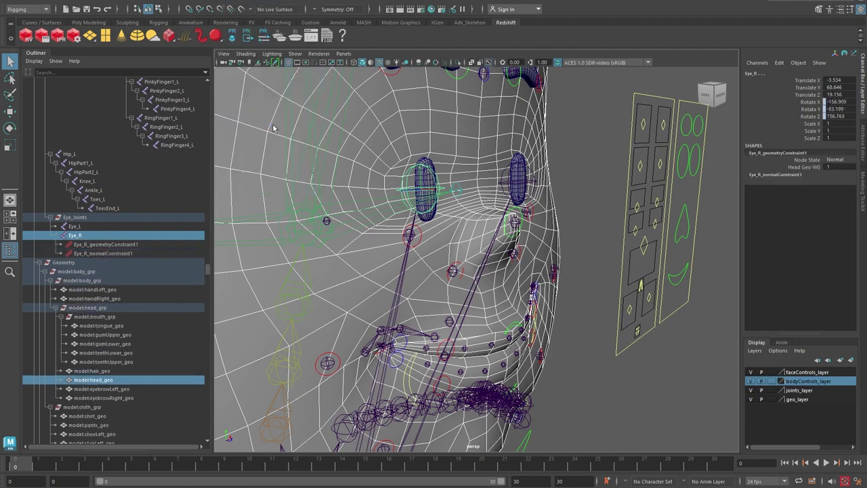
click(595, 161)
- Parent-constrain the Eye_R joint to the AimEye_R control in front of the face
scroll(445, 205, down, 5)
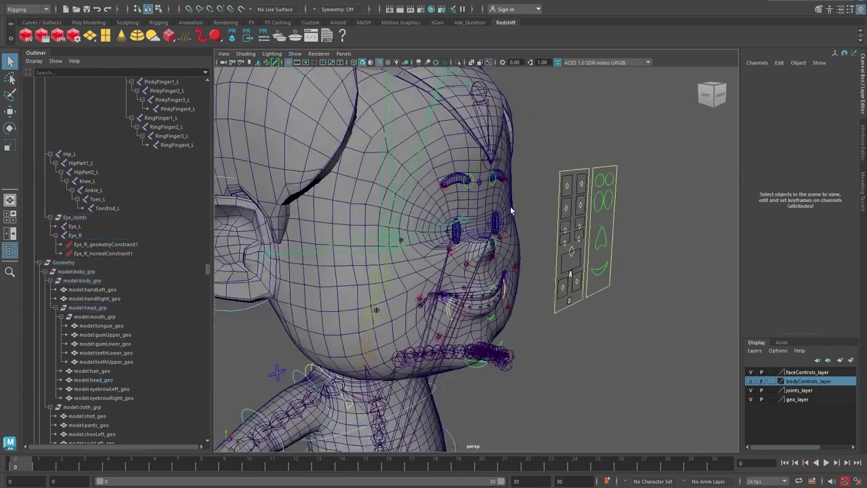
alt+middle_drag(529, 235, 394, 205)
click(586, 228)
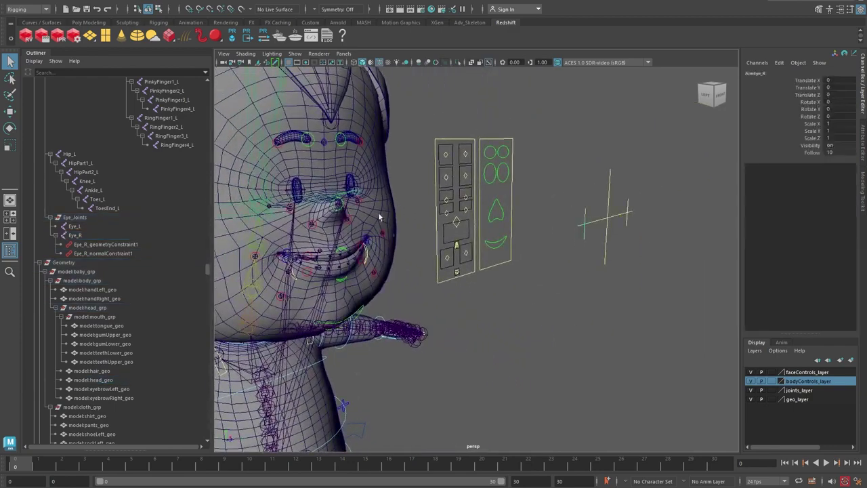
shift+click(287, 194)
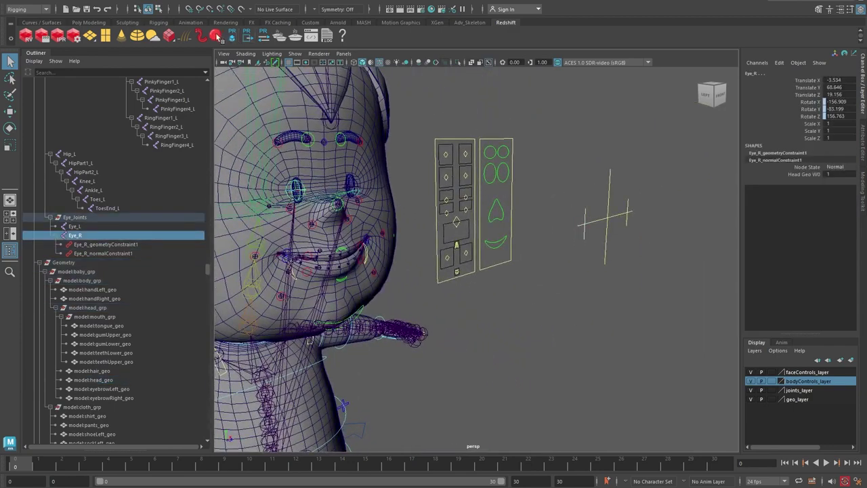
click(227, 1)
click(257, 21)
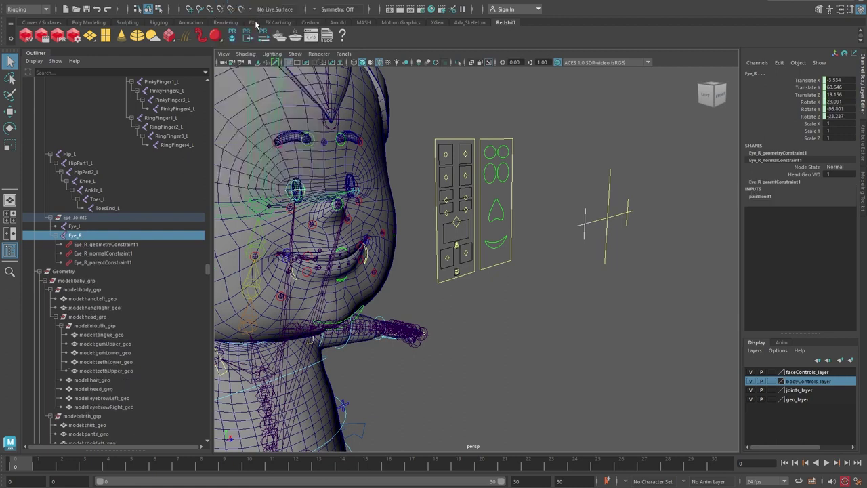
click(667, 276)
- Try moving the AimEye_R control to test the right eye, and undo the moves
click(588, 227)
key(w)
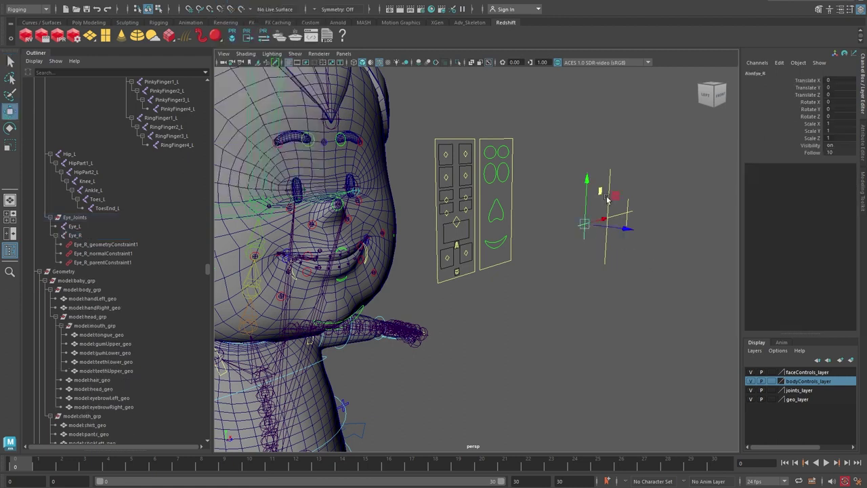
drag(600, 194, 512, 153)
alt+drag(484, 196, 453, 183)
mouse_move(577, 124)
mouse_down()
mouse_move(586, 140)
mouse_move(576, 129)
mouse_up()
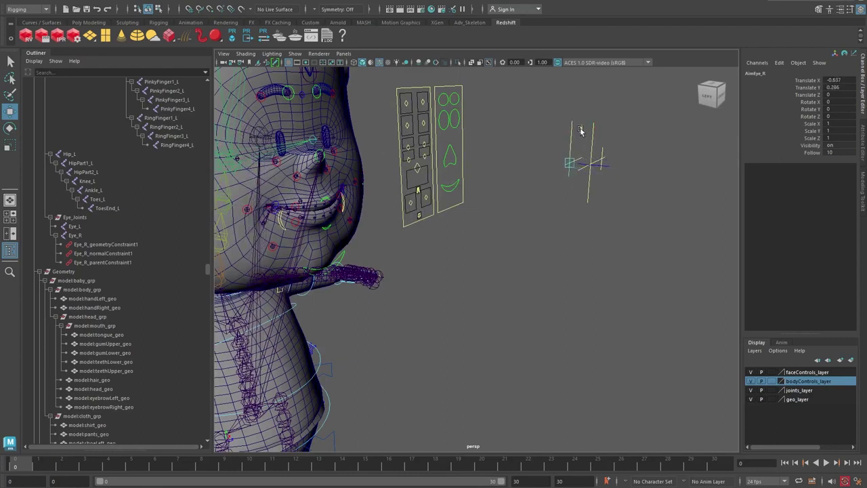
mouse_move(587, 133)
mouse_down()
mouse_move(575, 138)
mouse_move(577, 129)
mouse_move(586, 136)
mouse_up()
key(ctrl+z)
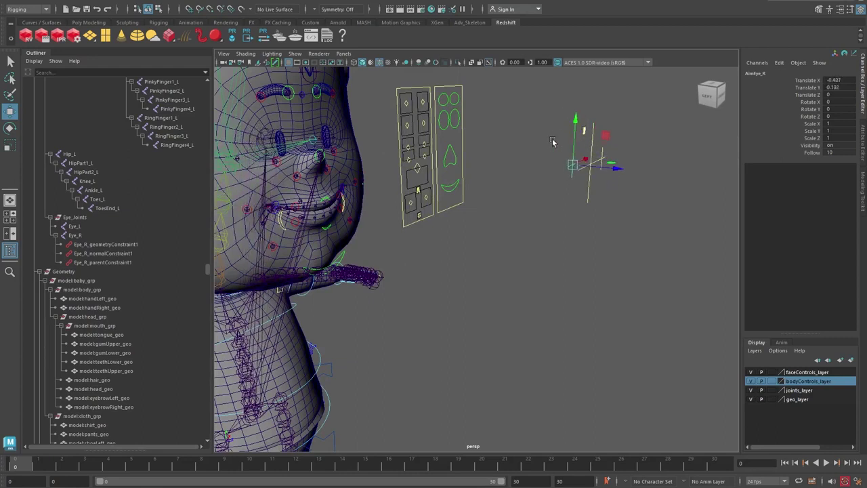
key(ctrl+z)
- Parent-constrain the right eye mesh to the Eye_R joint and clear the selection
alt+drag(430, 146, 468, 159)
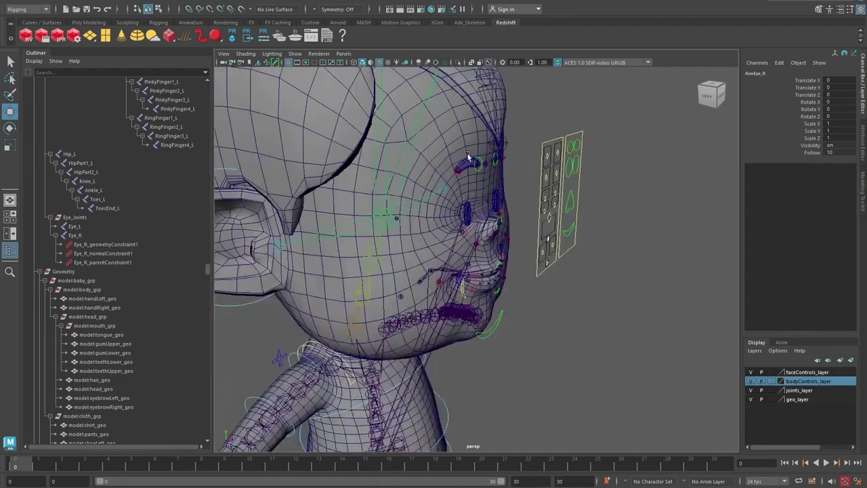
alt+right_drag(468, 159, 500, 224)
alt+middle_drag(499, 224, 468, 290)
alt+drag(469, 290, 475, 260)
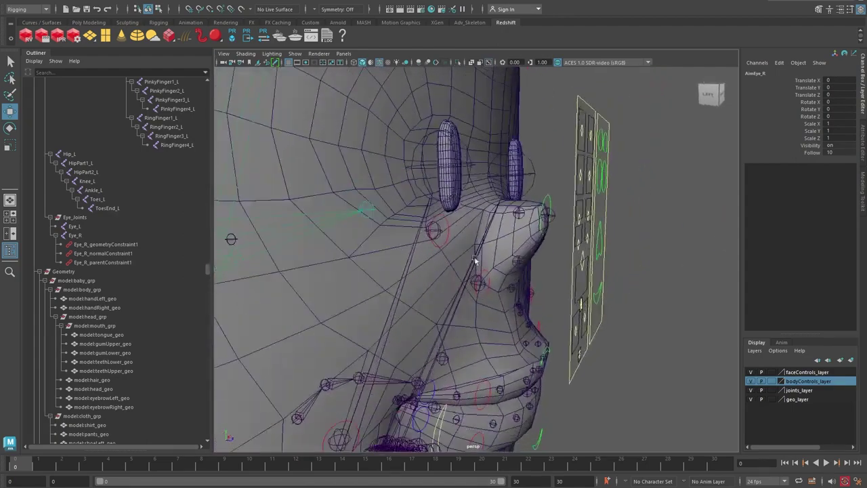
click(445, 194)
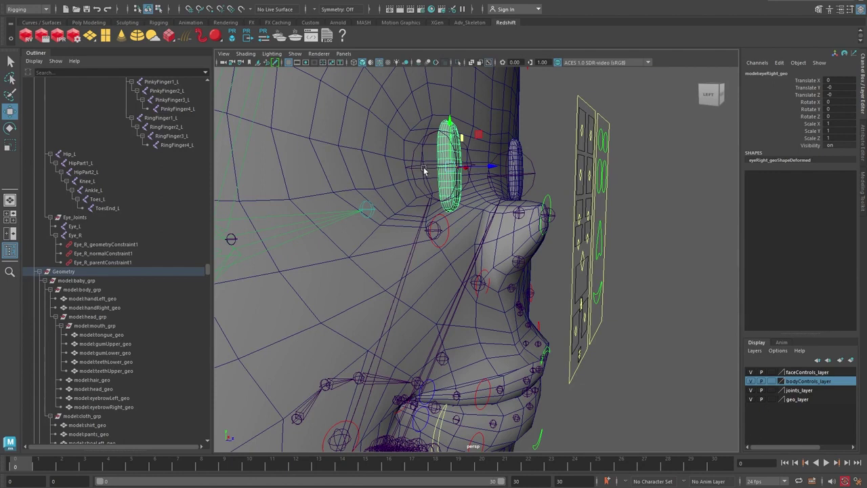
click(424, 171)
key(q)
click(458, 203)
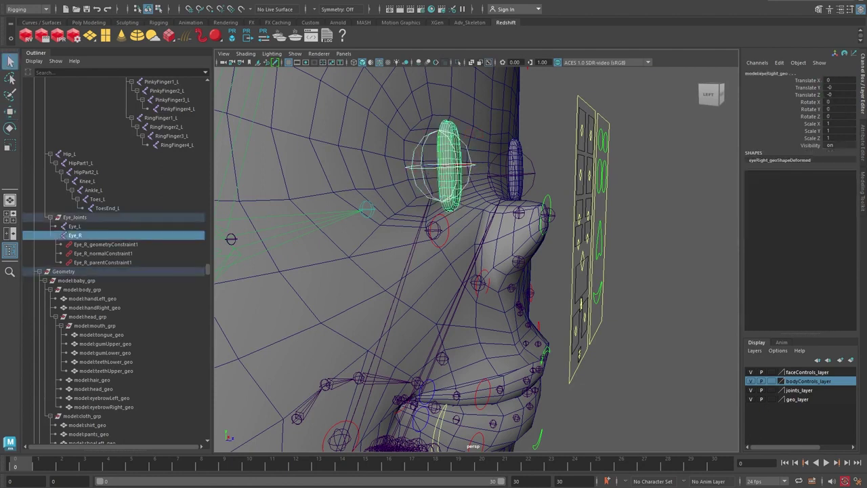
click(223, 2)
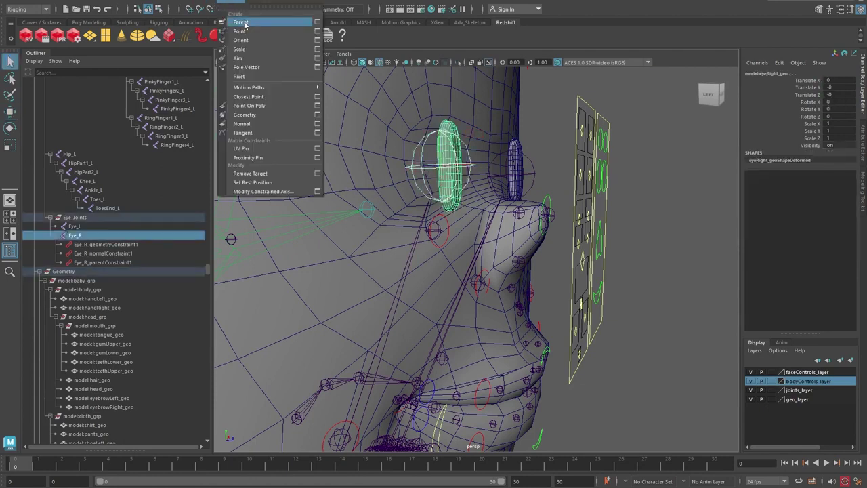
click(240, 22)
click(622, 215)
- Test the right eye mesh by moving the AimEye_R control, then undo the move and clear the selection
scroll(623, 215, down, 5)
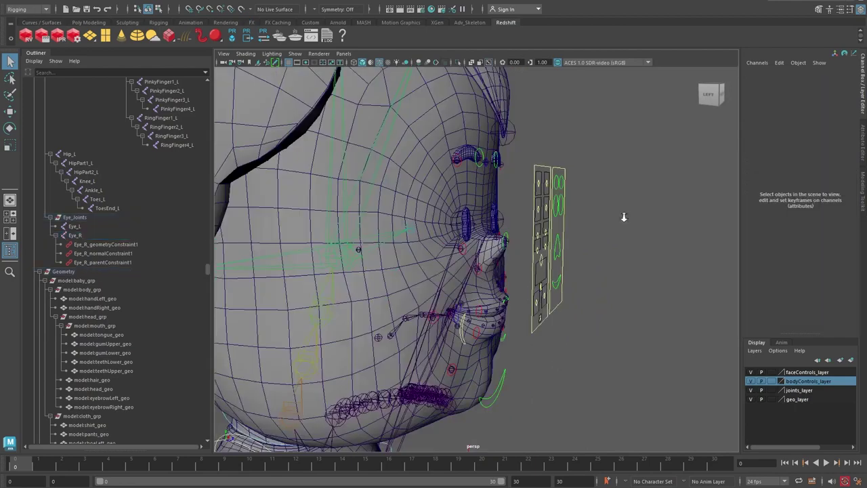
alt+middle_drag(623, 215, 450, 198)
click(617, 213)
alt+drag(605, 228, 548, 202)
key(w)
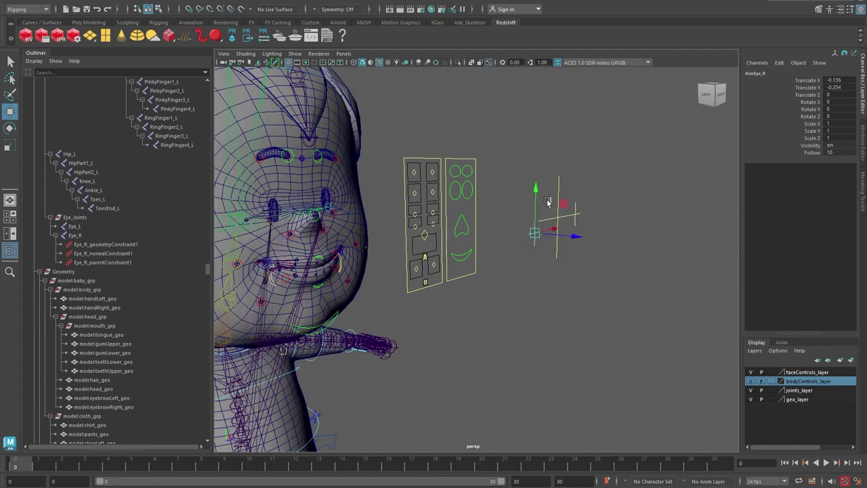
key(ctrl+z)
click(389, 198)
- Constrain the Eye_L joint to the head mesh with Geometry and Normal constraints
alt+drag(389, 199, 470, 210)
scroll(439, 203, up, 5)
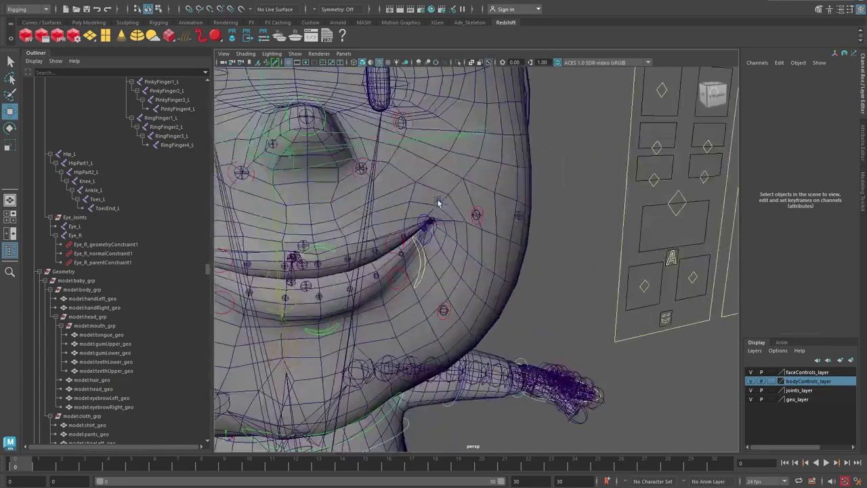
alt+middle_drag(439, 203, 478, 286)
alt+drag(479, 184, 450, 264)
click(449, 265)
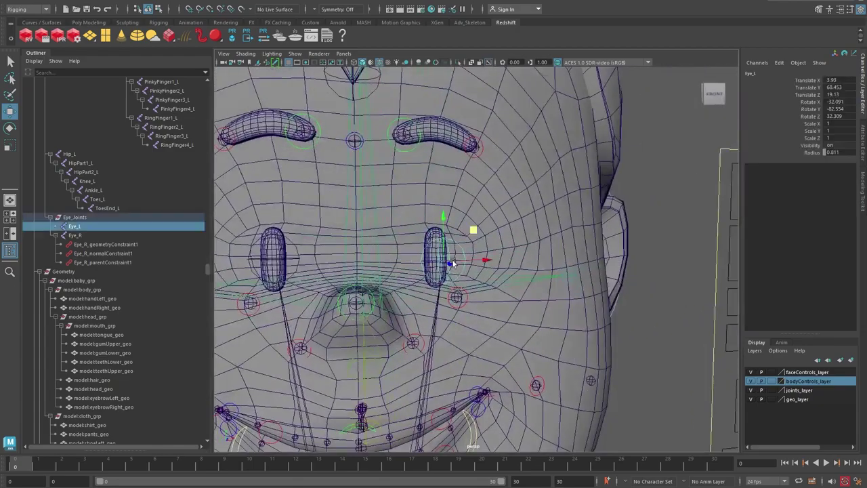
shift+click(457, 185)
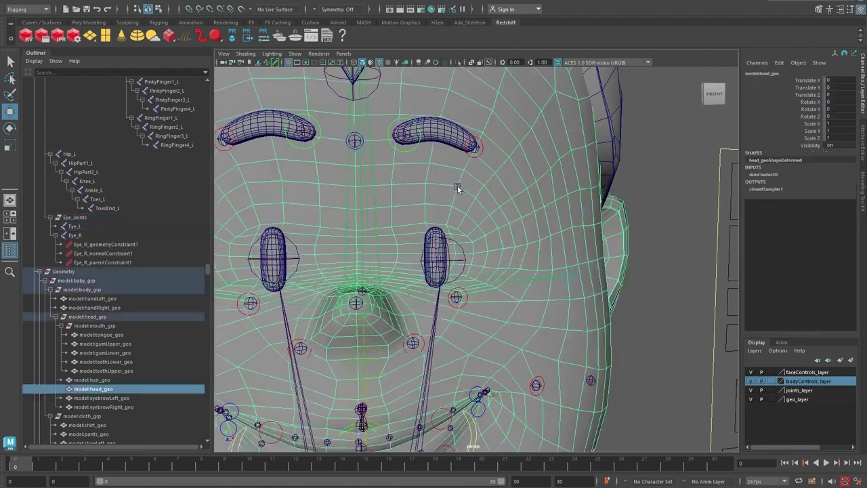
click(234, 1)
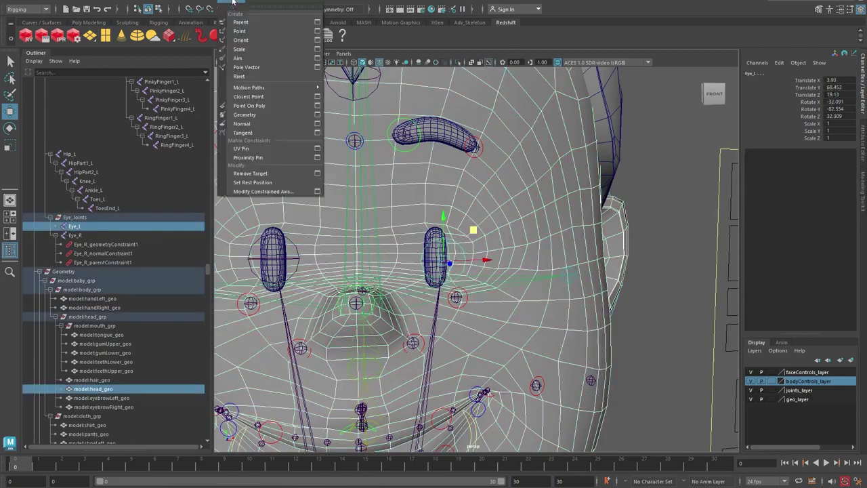
click(254, 115)
click(239, 4)
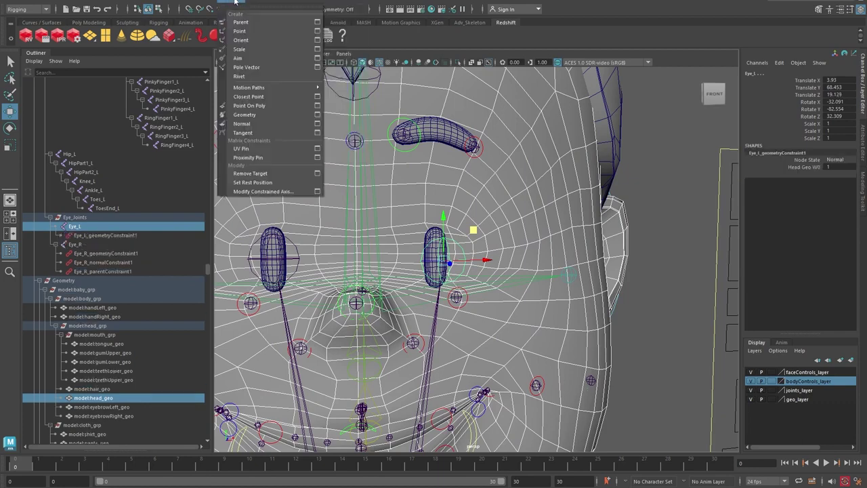
click(252, 120)
- Parent-constrain the Eye_L joint to the AimEye_L control
scroll(522, 223, down, 5)
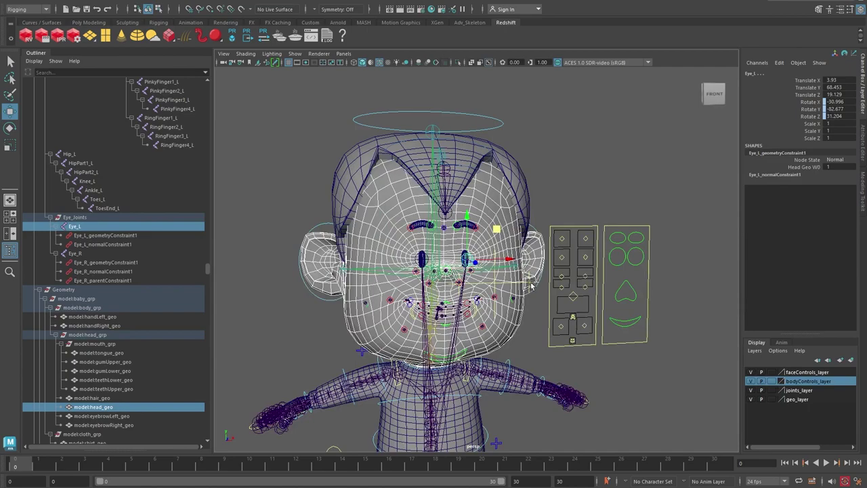
click(466, 258)
scroll(452, 263, up, 8)
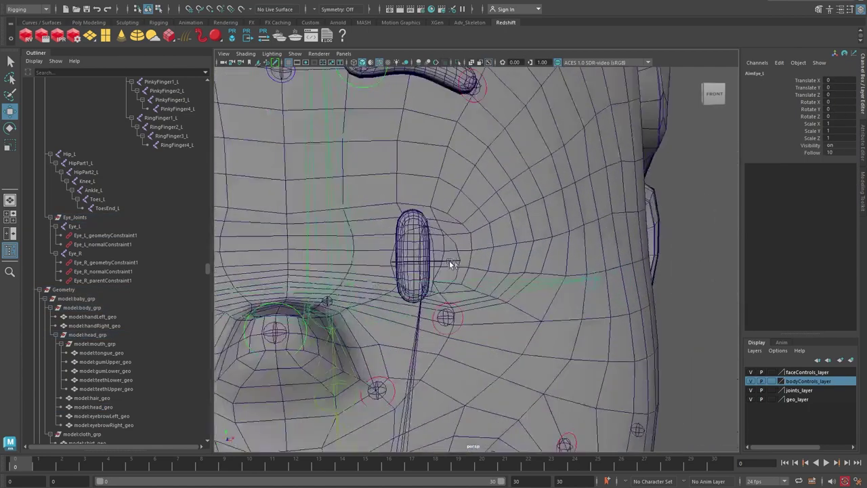
click(434, 262)
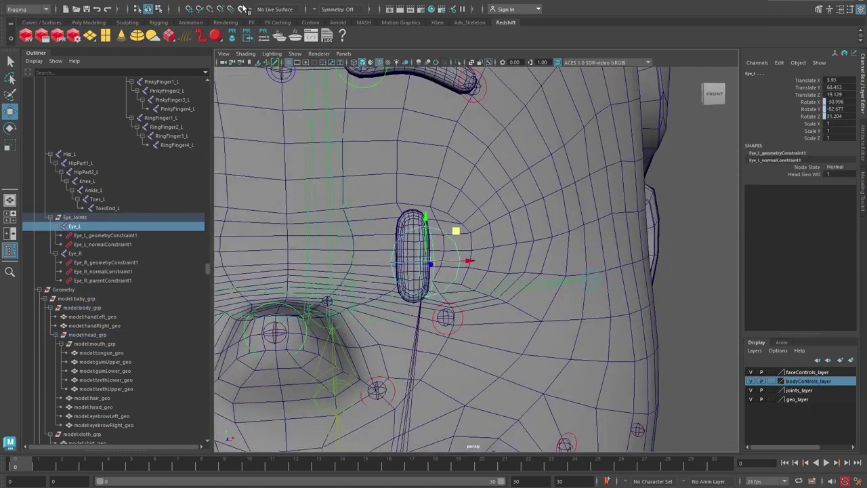
click(237, 4)
click(241, 22)
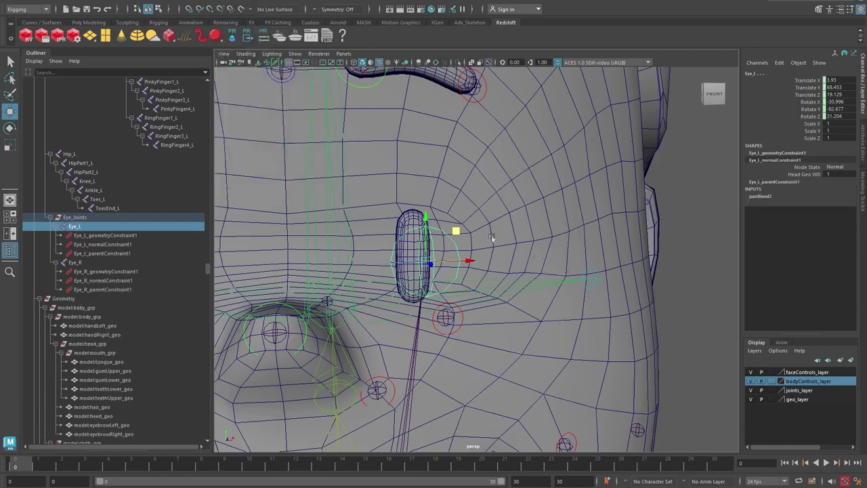
- Apply a Parent constraint to the Eye_L joint with the left eye mesh as its target
scroll(545, 240, down, 8)
scroll(545, 241, down, 3)
click(586, 187)
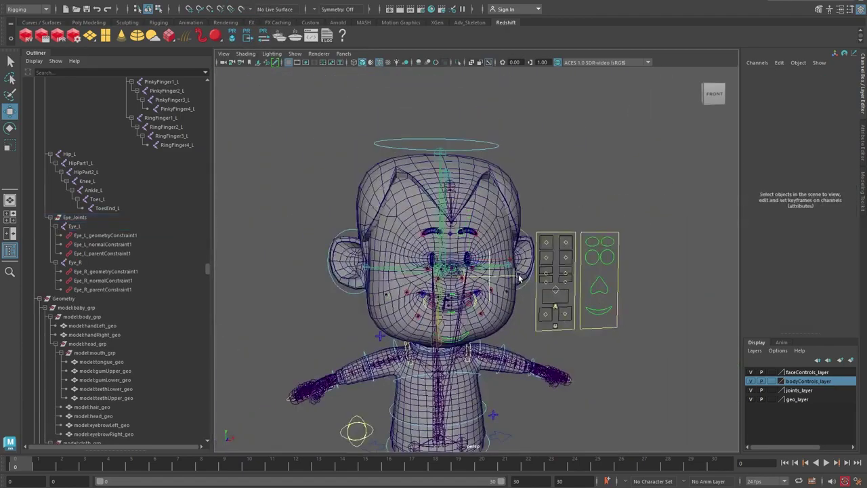
scroll(520, 278, up, 8)
click(415, 257)
key(q)
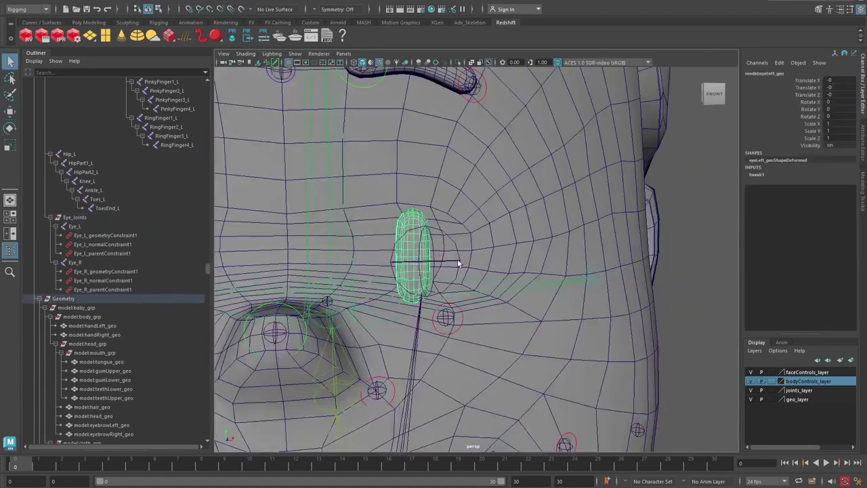
click(453, 260)
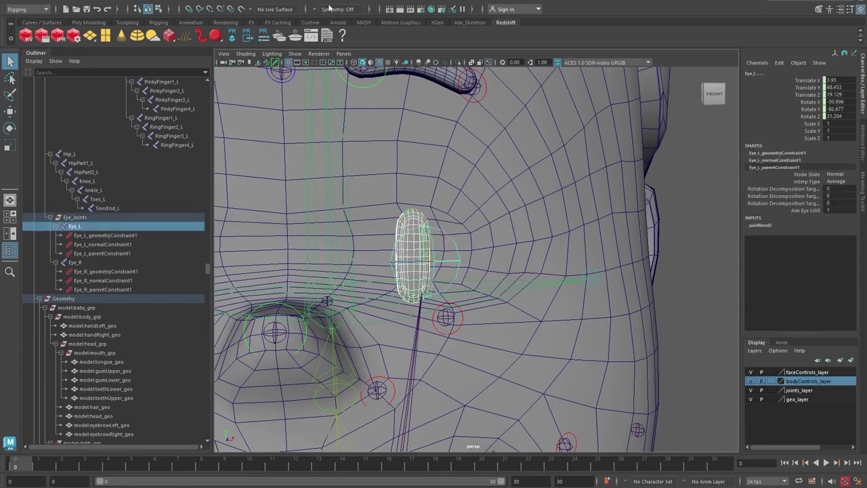
click(231, 1)
click(246, 23)
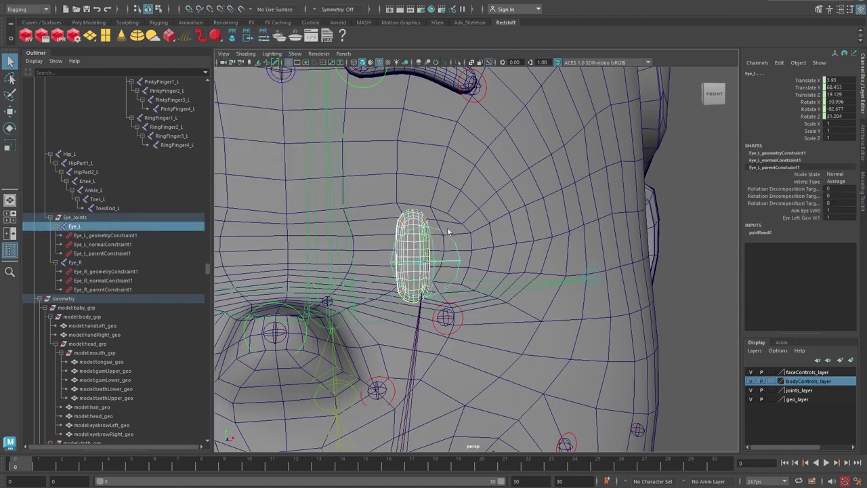
- Test the eye setup by moving the AimEye_M control sideways and up
scroll(511, 231, down, 5)
scroll(512, 227, down, 3)
click(609, 194)
click(560, 313)
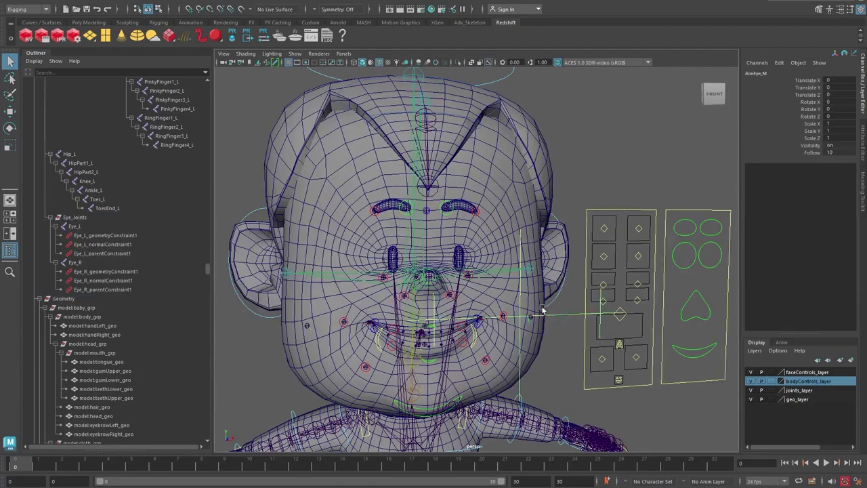
key(w)
drag(536, 279, 581, 264)
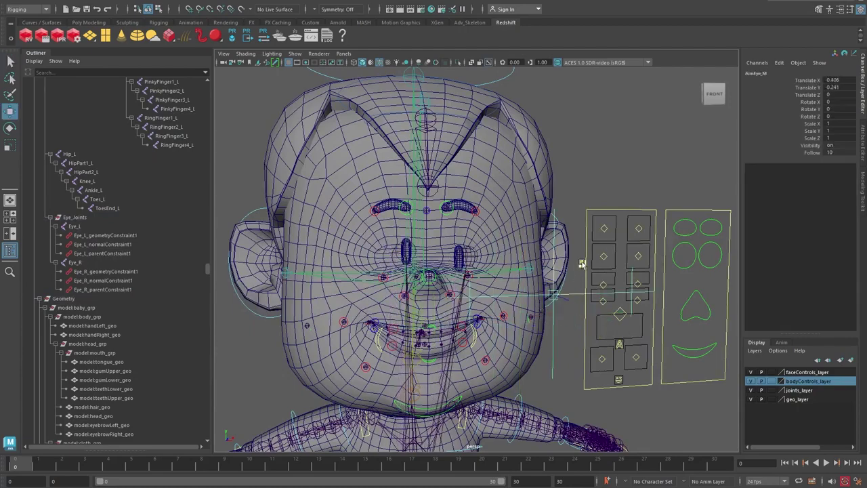
- Undo the AimEye_M test move and the last Parent constraint between the left eye mesh and joint
key(ctrl+z)
key(ctrl+z)
key(ctrl+z)
key(ctrl+z)
alt+right_drag(551, 232, 693, 265)
key(ctrl+z)
key(ctrl+z)
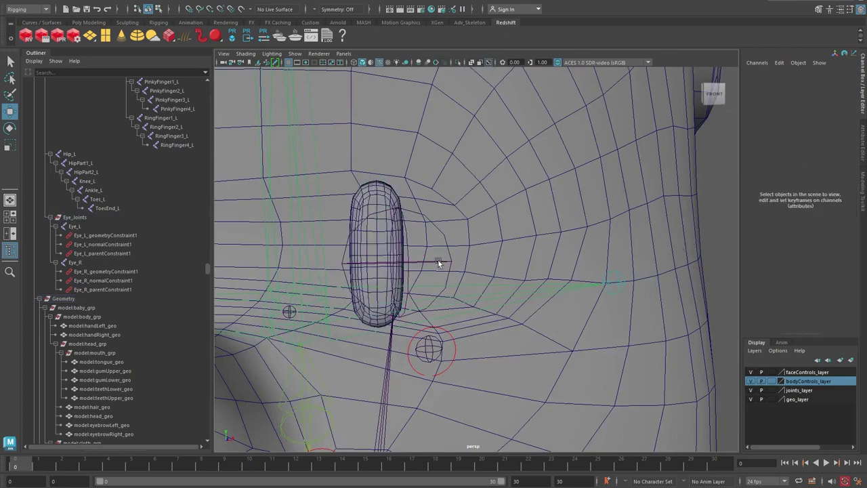
- Parent-constrain the left eye mesh to the Eye_L joint
click(374, 243)
click(232, 2)
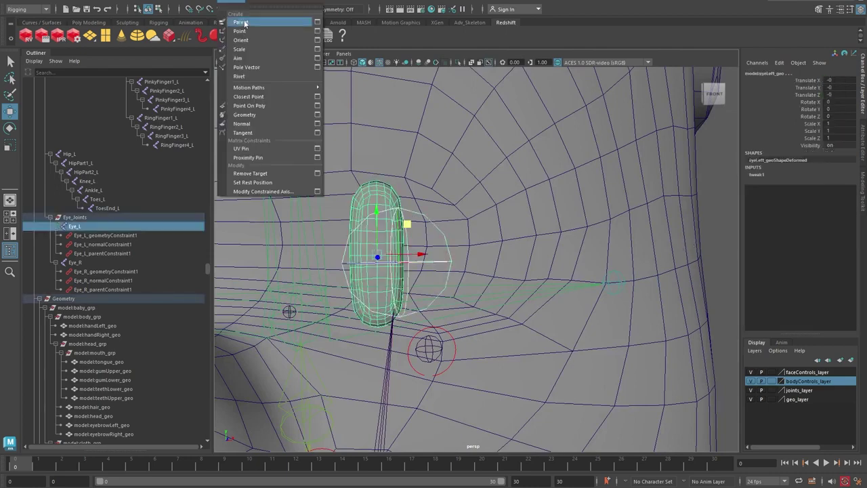
click(245, 23)
- Test both eyes by moving the AimEye_M control to about -0.158 in X and 0.21 in Y
alt+right_drag(630, 237, 546, 281)
click(520, 293)
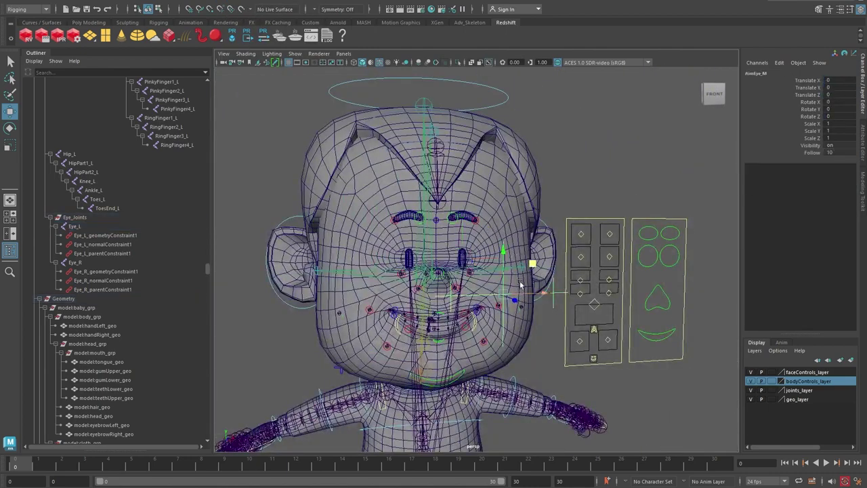
mouse_move(532, 264)
mouse_down()
mouse_move(493, 269)
mouse_move(522, 240)
mouse_move(529, 252)
mouse_move(555, 234)
mouse_move(517, 240)
mouse_move(502, 266)
mouse_move(536, 271)
mouse_move(525, 251)
mouse_up()
- Hide joints_layer, test-rotate the FKHead_M control, and undo the head rotation
click(751, 390)
click(495, 87)
key(e)
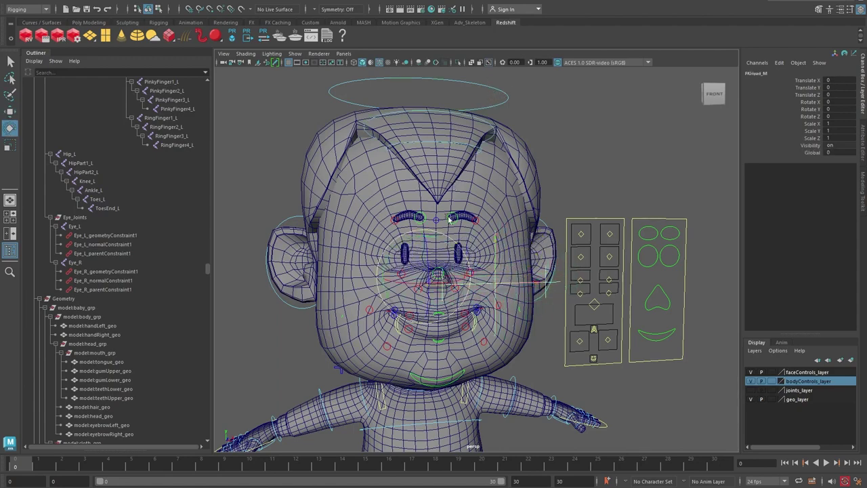
mouse_move(437, 247)
mouse_down()
mouse_move(430, 252)
mouse_move(446, 254)
mouse_move(432, 261)
mouse_up()
key(ctrl+z)
key(ctrl+z)
key(ctrl+z)
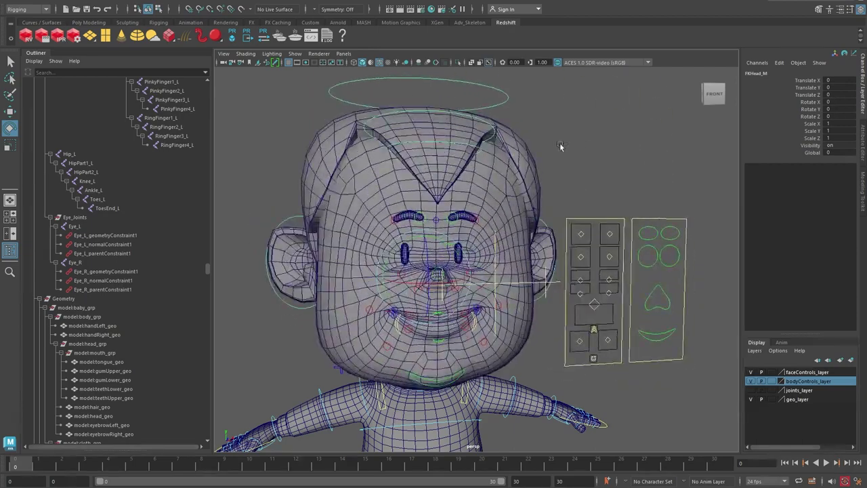
- Move the AimEye_M control to about -0.15 in X and 0.226 in Y to recheck the eyes
click(515, 282)
key(w)
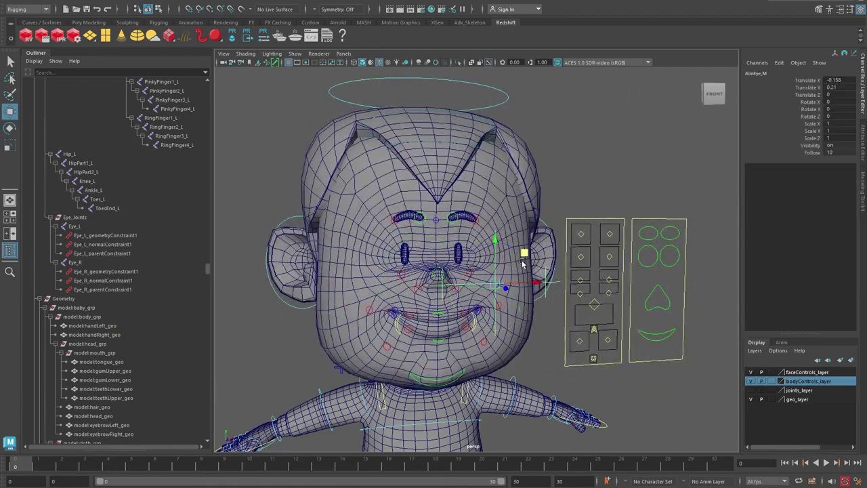
click(586, 159)
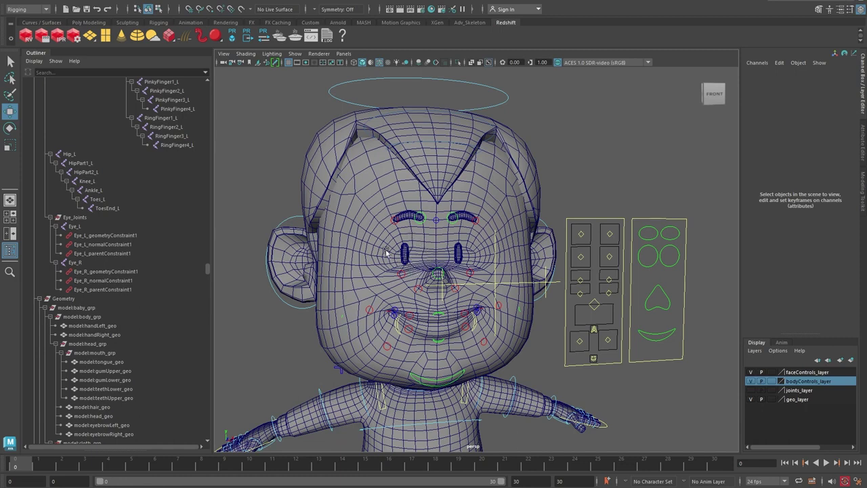
click(495, 284)
mouse_move(526, 253)
mouse_down()
mouse_move(506, 255)
mouse_move(519, 238)
mouse_move(563, 249)
mouse_move(507, 251)
mouse_move(524, 254)
mouse_up()
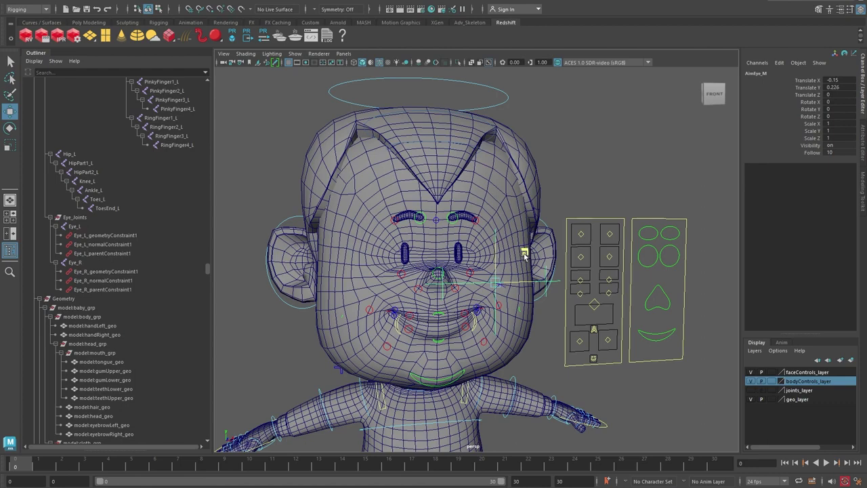
- Open baby_rig_v3.mb from the Z:\Rigging folder without saving changes to the current scene
click(10, 1)
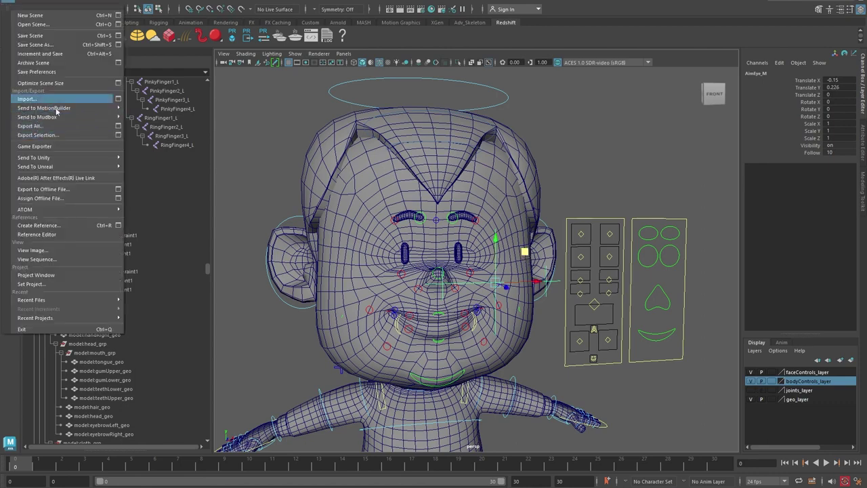
click(33, 23)
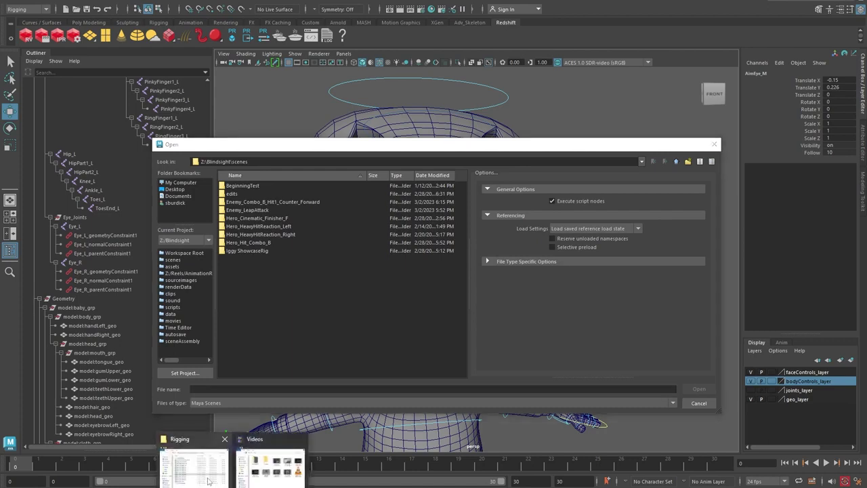
click(196, 466)
click(778, 117)
key(ctrl+c)
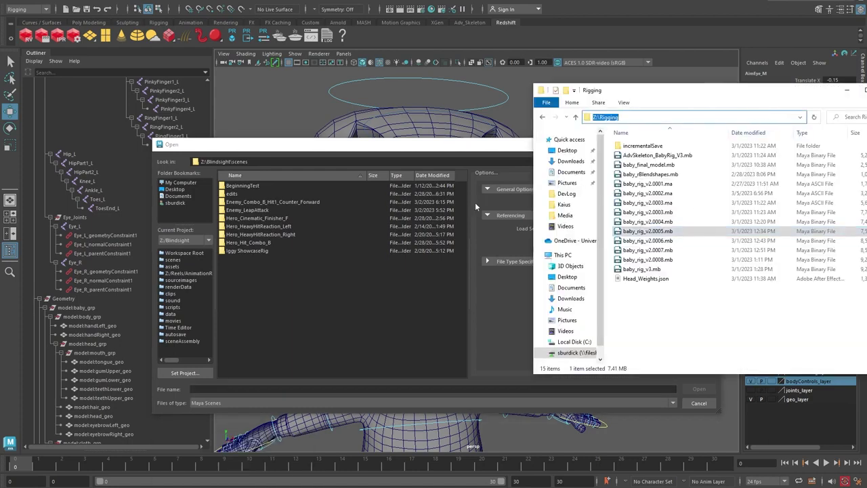
click(313, 161)
key(ctrl+v)
key(Return)
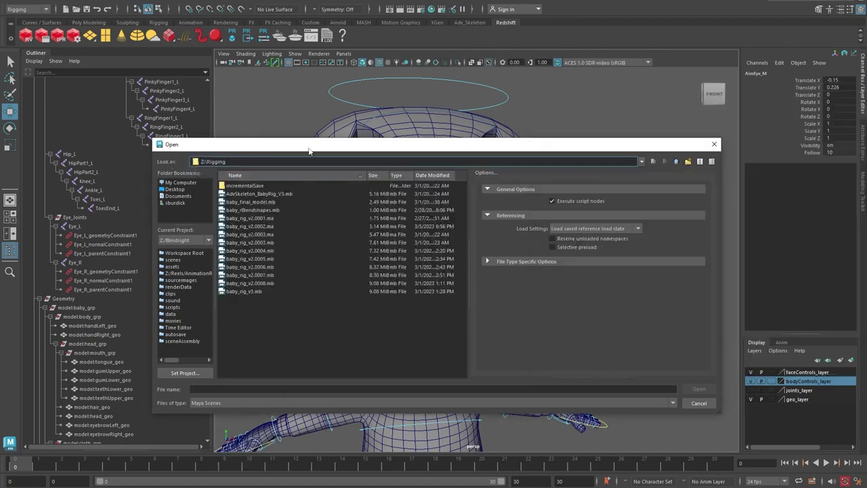
double_click(277, 292)
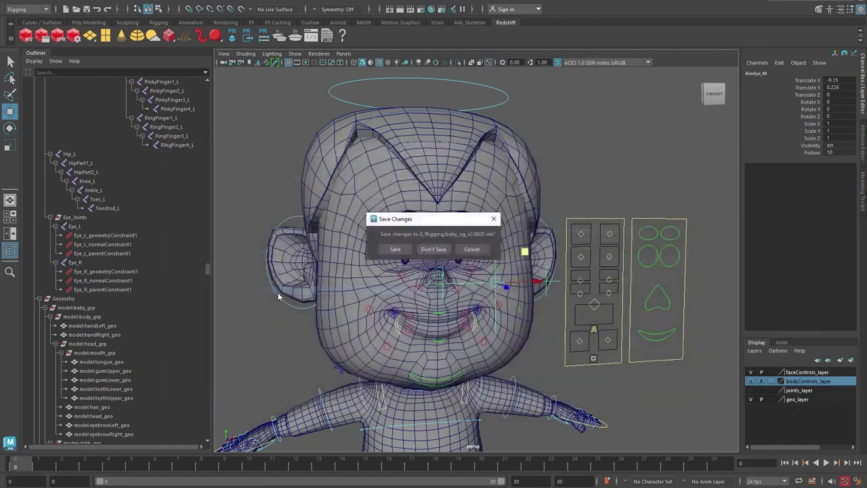
click(432, 249)
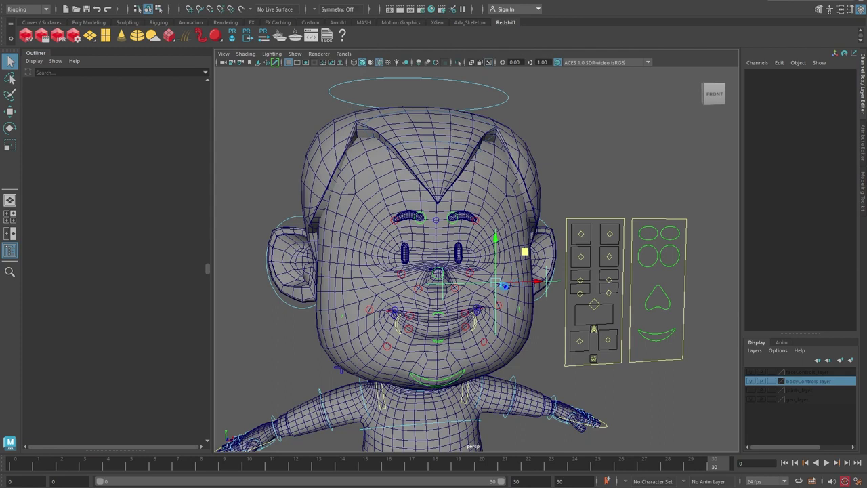
- Test the opened rig's eyes by moving the AimEye_M control around, ending at about 0.13 in X and -0.04 in Y
click(644, 204)
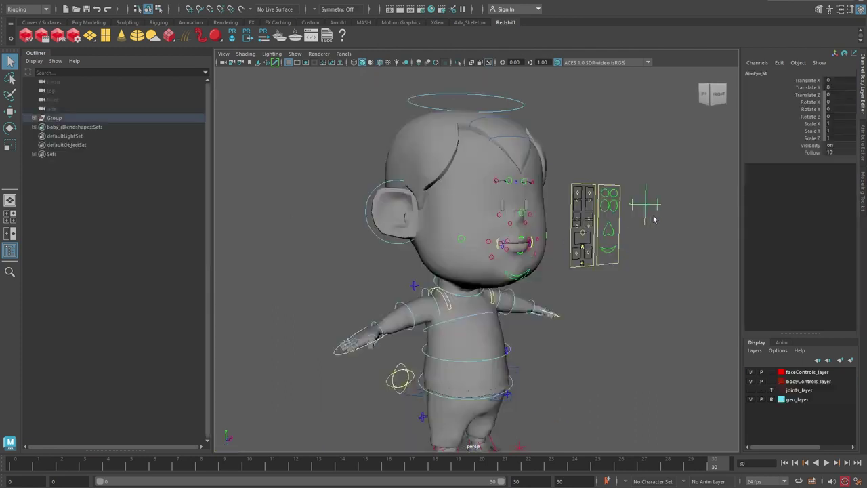
key(w)
alt+drag(655, 223, 614, 216)
drag(538, 169, 471, 146)
middle_drag(471, 146, 459, 195)
click(592, 255)
click(485, 200)
key(ctrl+z)
click(486, 214)
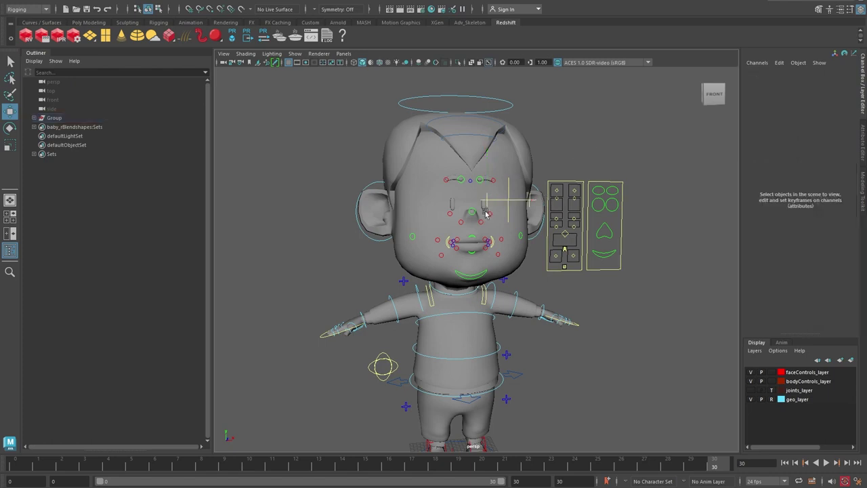
click(509, 202)
drag(538, 169, 510, 211)
mouse_move(511, 213)
middle_down()
mouse_move(530, 197)
mouse_move(509, 211)
mouse_move(529, 198)
mouse_move(500, 200)
mouse_move(512, 200)
middle_up()
- Show the translation limit settings of the AimEye_M control
click(864, 148)
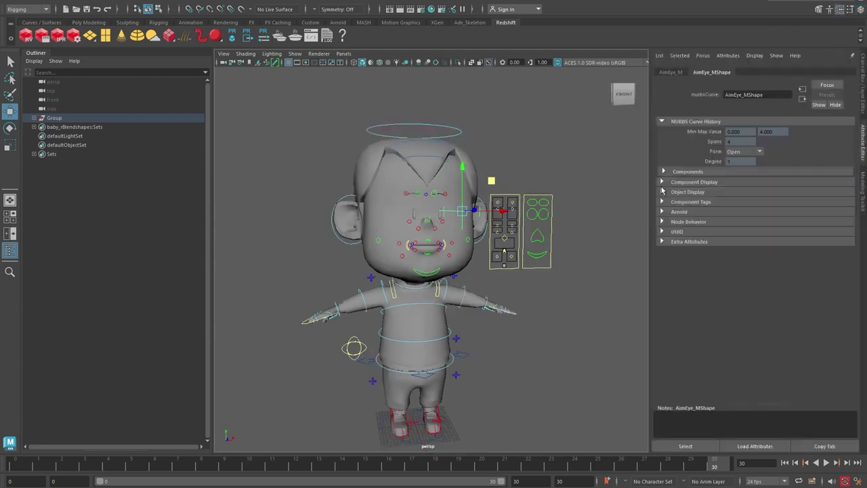
click(681, 72)
click(703, 72)
click(670, 72)
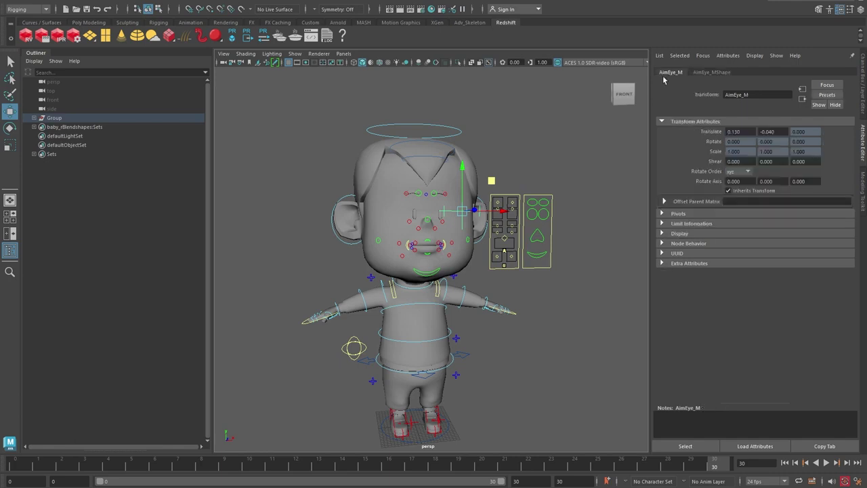
click(661, 224)
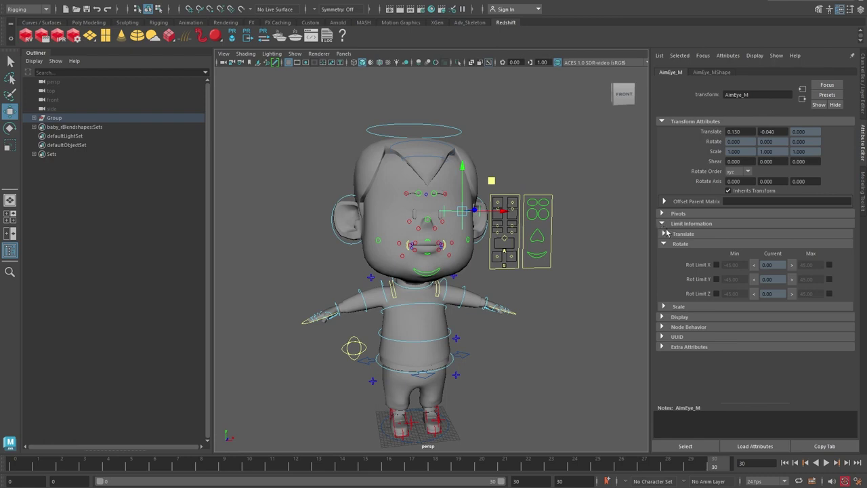
click(664, 233)
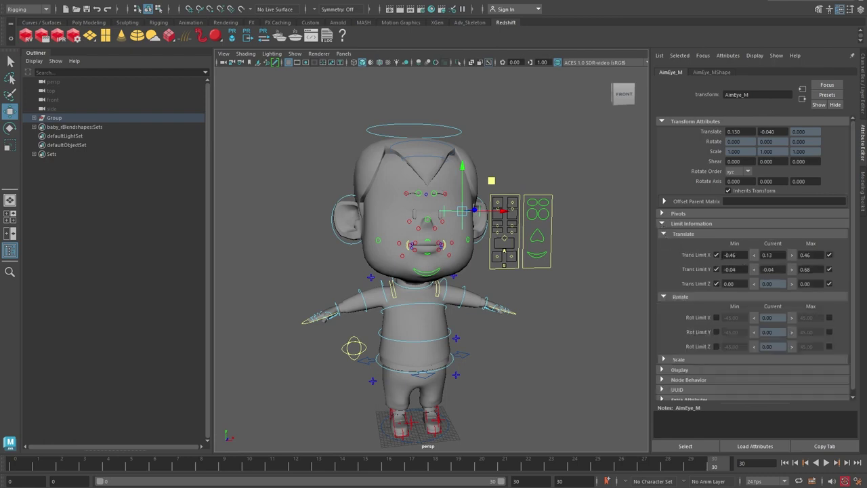
- Move AimEye_M to its X limits of 0.46 and -0.46 and its upper Y limit of 0.68, and bring it back down
middle_drag(491, 180, 534, 187)
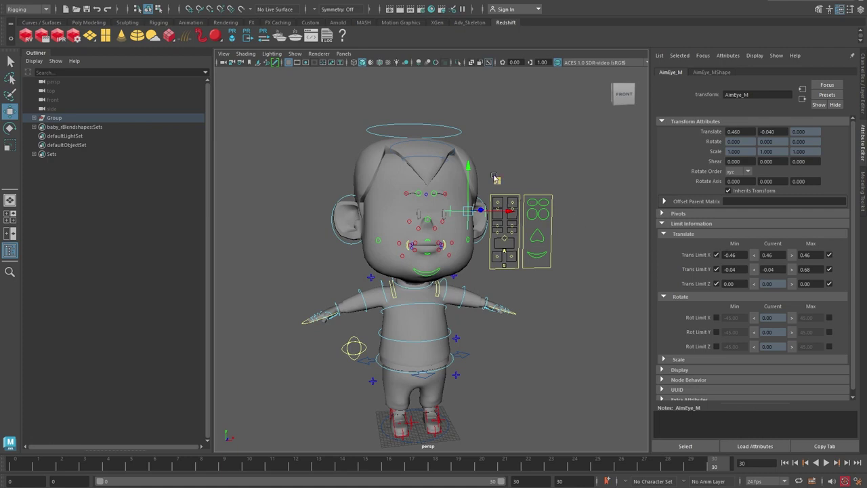
middle_drag(496, 179, 409, 185)
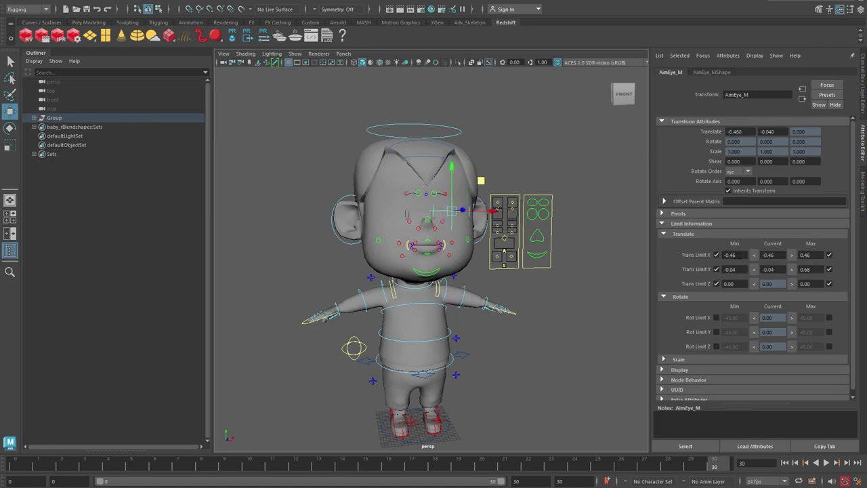
drag(481, 181, 439, 249)
middle_drag(475, 175, 576, 168)
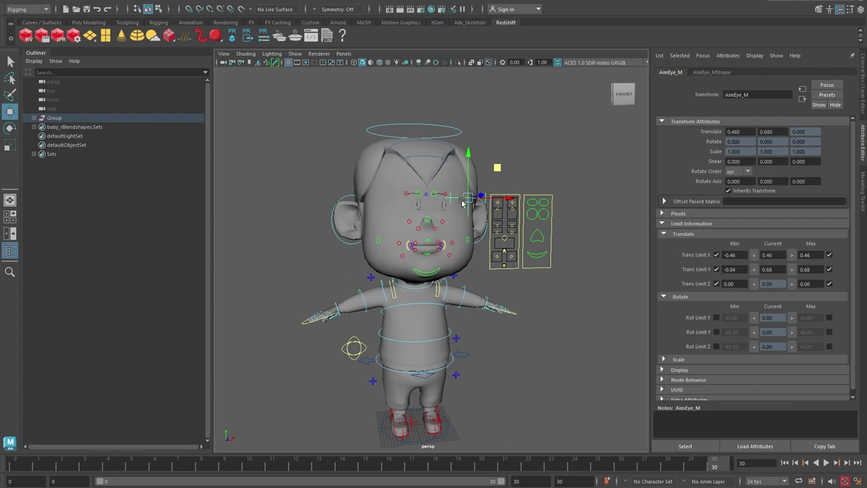
middle_drag(483, 171, 494, 234)
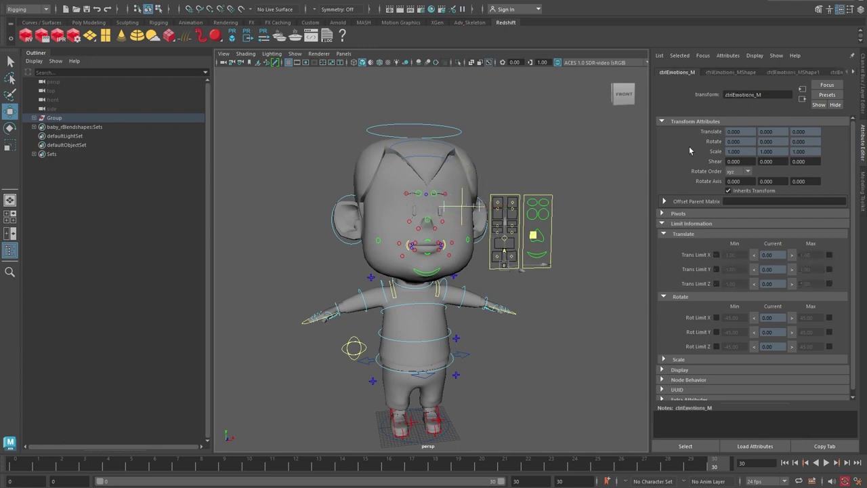
- Set the Happy attribute of the ctrlEmotions_M control to 10
key(ctrl+a)
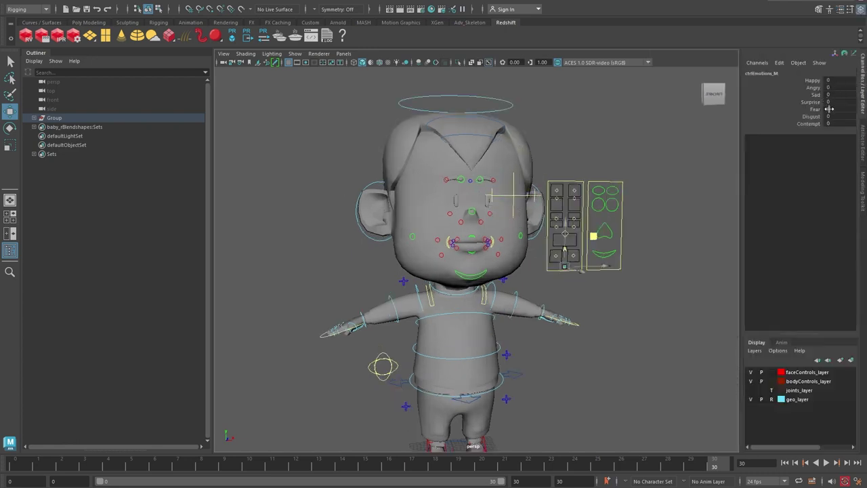
text(10)
key(Return)
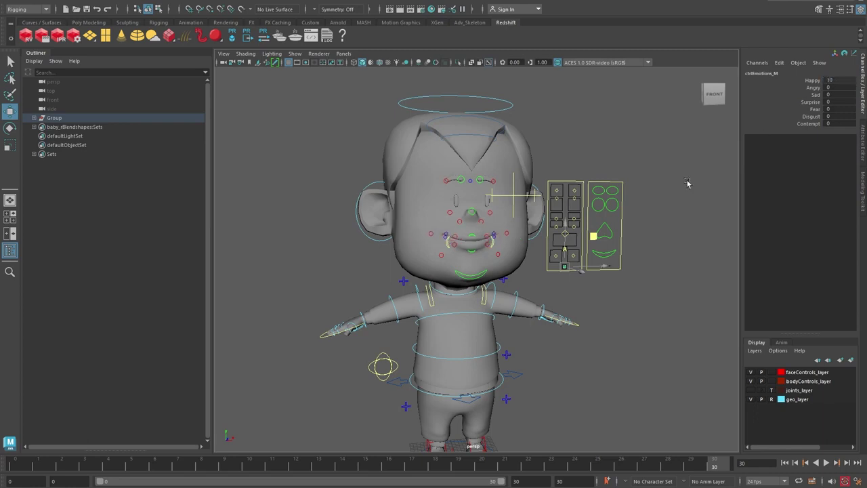
- Rotate the Jaw_M control about 6 degrees in X to open the mouth, and clear the selection
click(483, 277)
key(r)
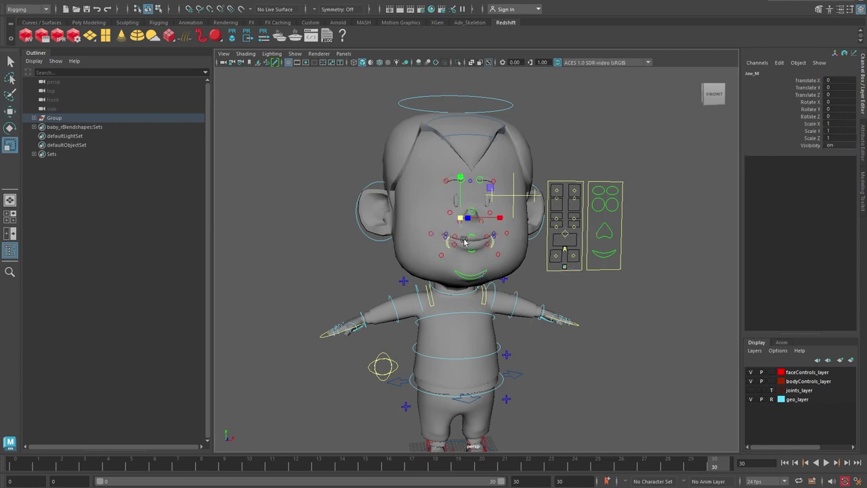
key(e)
mouse_move(466, 228)
mouse_down()
mouse_move(466, 241)
mouse_move(492, 254)
mouse_move(478, 246)
mouse_move(452, 254)
mouse_move(509, 252)
mouse_move(467, 241)
mouse_move(466, 226)
mouse_up()
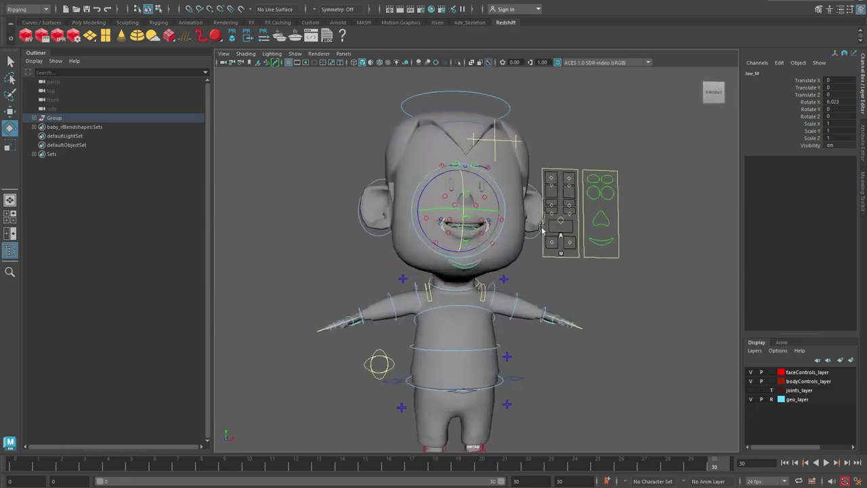
click(647, 208)
scroll(620, 281, up, 5)
alt+middle_drag(602, 303, 573, 339)
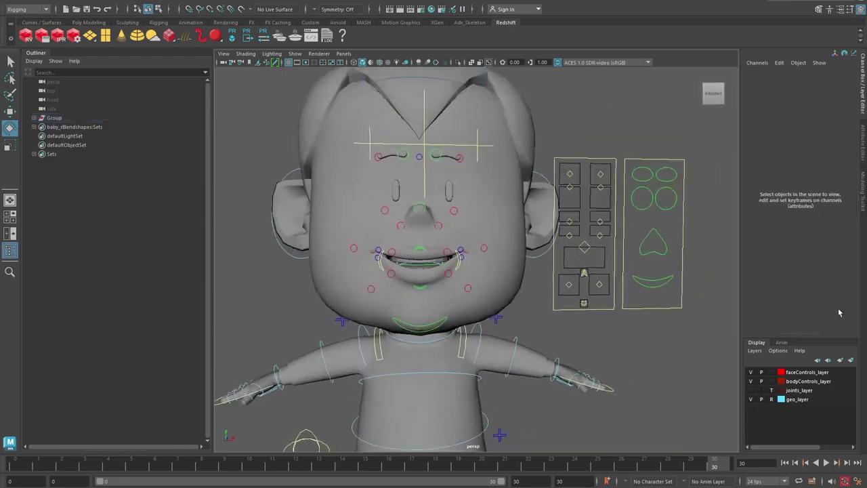